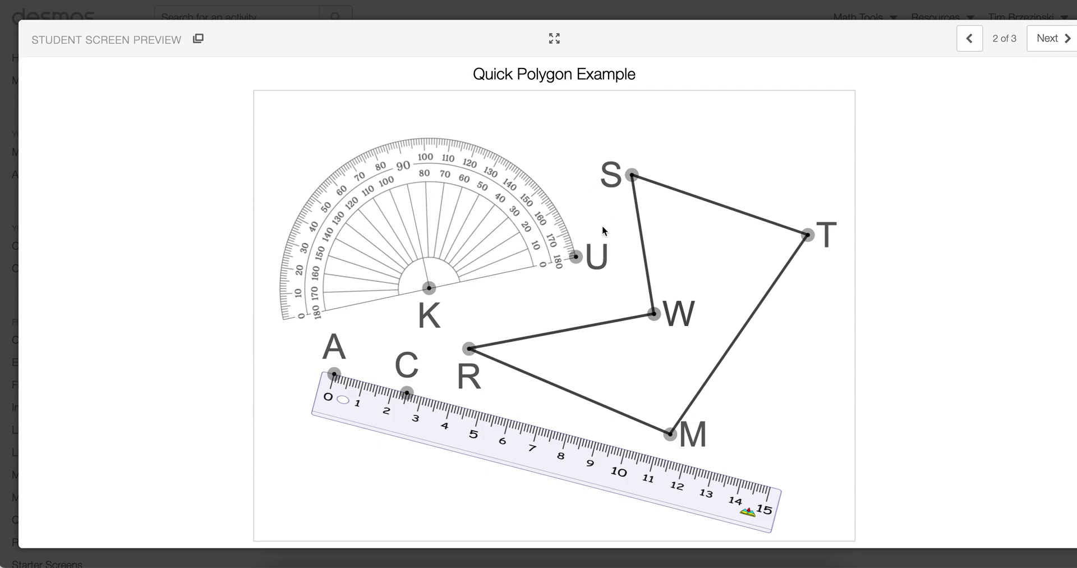
- Rotate the protractor, then swing, tilt and shift the ruler around its zero end A
{"action": "mouse_move", "coordinate": [575, 256]}
{"action": "left_mouse_down"}
{"action": "mouse_move", "coordinate": [557, 215]}
{"action": "mouse_move", "coordinate": [573, 250]}
{"action": "left_mouse_up"}
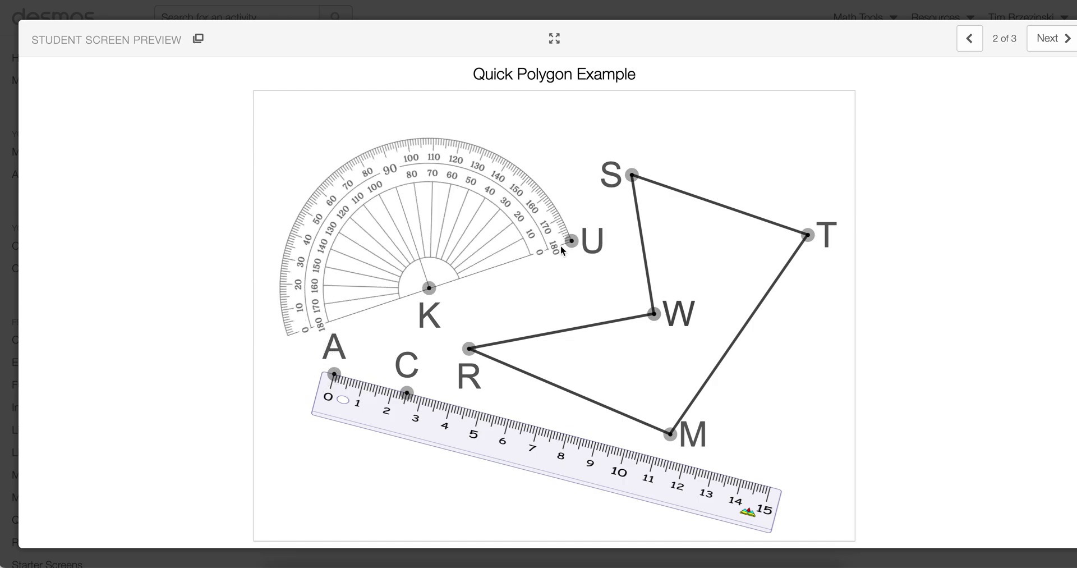
{"action": "left_click_drag", "start_coordinate": [407, 397], "coordinate": [392, 420]}
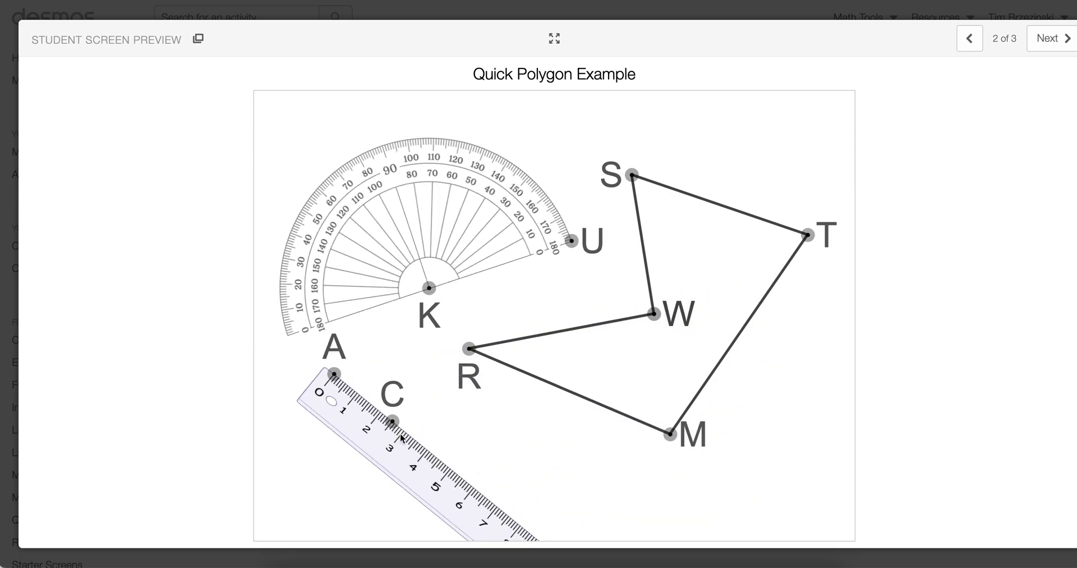
{"action": "left_click_drag", "start_coordinate": [335, 373], "coordinate": [308, 378]}
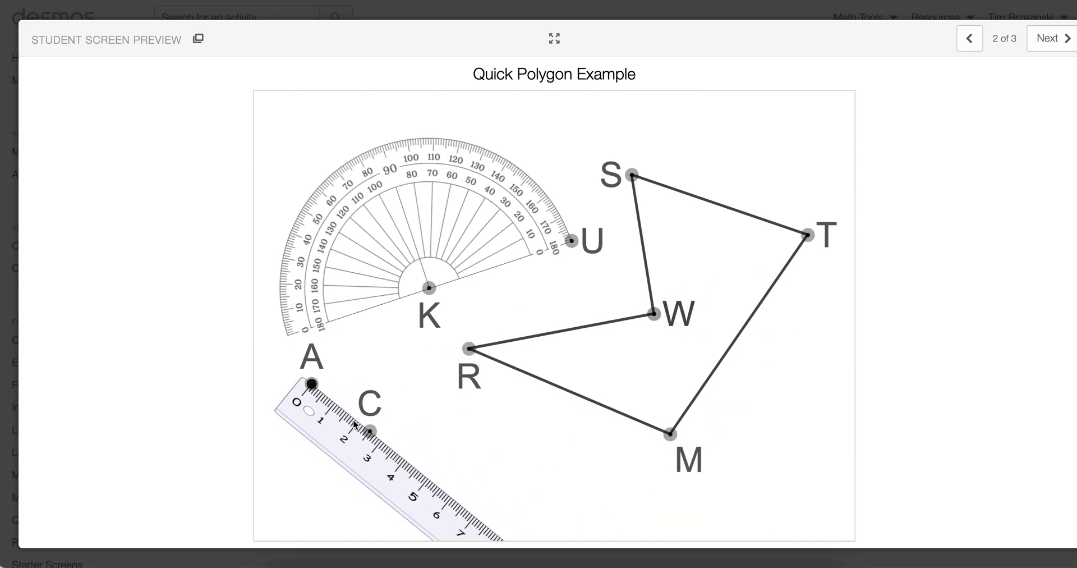
{"action": "mouse_move", "coordinate": [367, 431]}
{"action": "left_mouse_down"}
{"action": "mouse_move", "coordinate": [374, 369]}
{"action": "mouse_move", "coordinate": [382, 418]}
{"action": "left_mouse_up"}
{"action": "left_click_drag", "start_coordinate": [320, 388], "coordinate": [322, 397]}
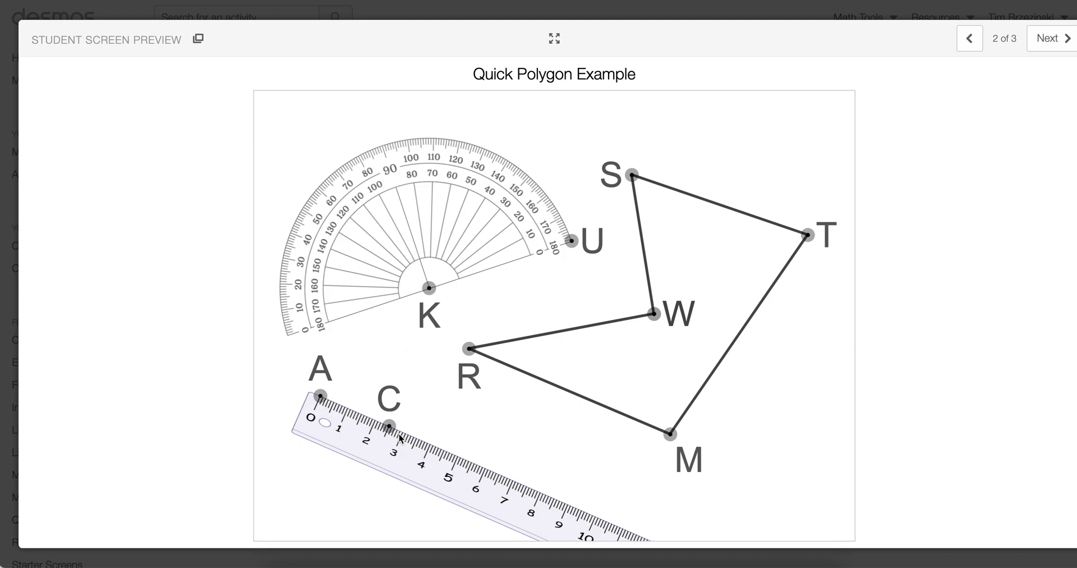
{"action": "mouse_move", "coordinate": [326, 399]}
{"action": "left_mouse_down"}
{"action": "mouse_move", "coordinate": [412, 379]}
{"action": "mouse_move", "coordinate": [461, 355]}
{"action": "mouse_move", "coordinate": [314, 390]}
{"action": "left_mouse_up"}
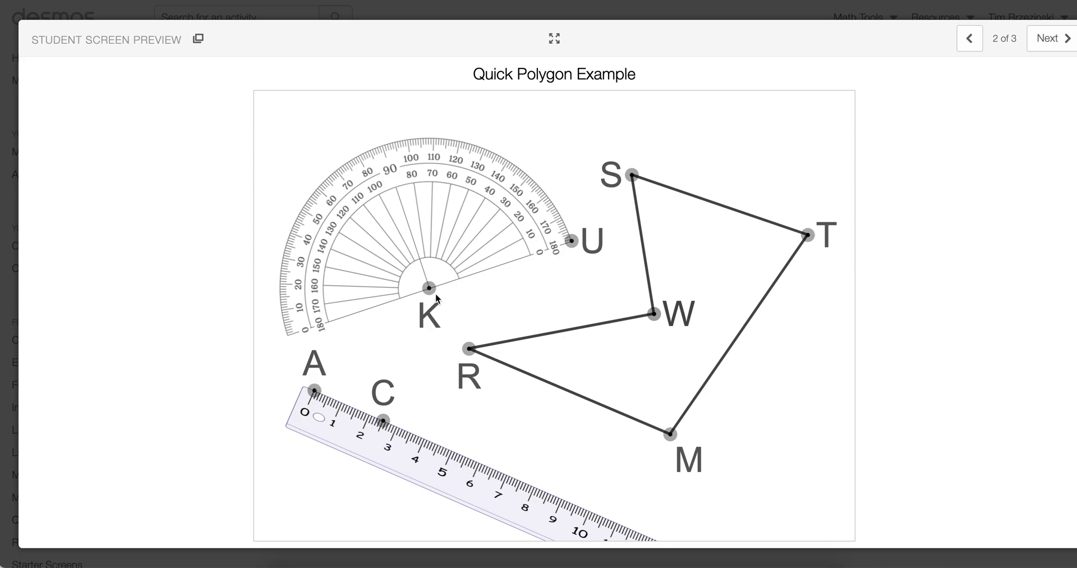
- Snap the protractor's center onto R, rotate it there, and close the student preview
{"action": "left_click_drag", "start_coordinate": [429, 288], "coordinate": [468, 344]}
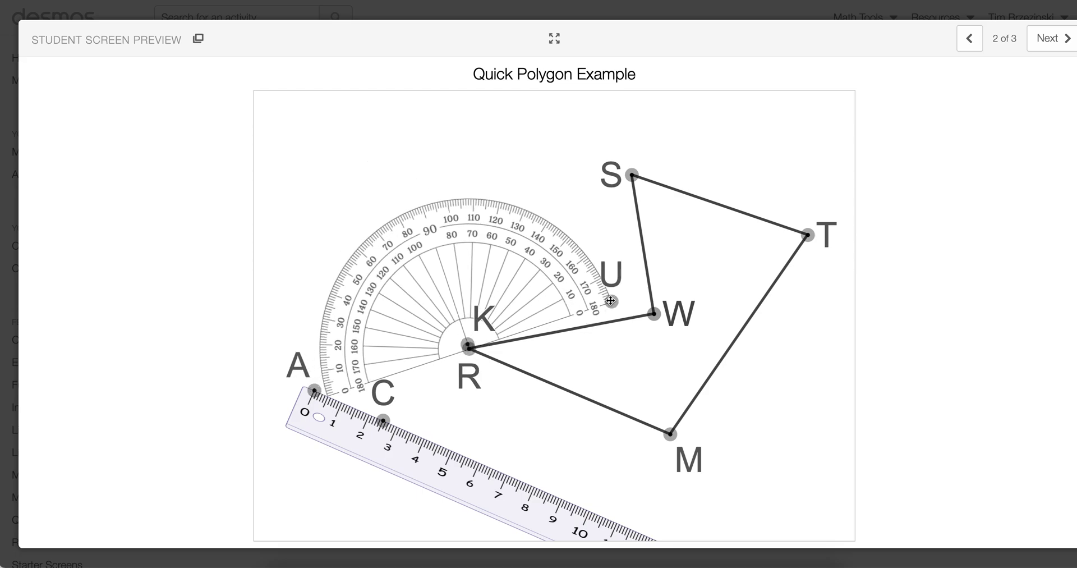
{"action": "left_click_drag", "start_coordinate": [611, 301], "coordinate": [593, 200]}
{"action": "key", "text": "Escape"}
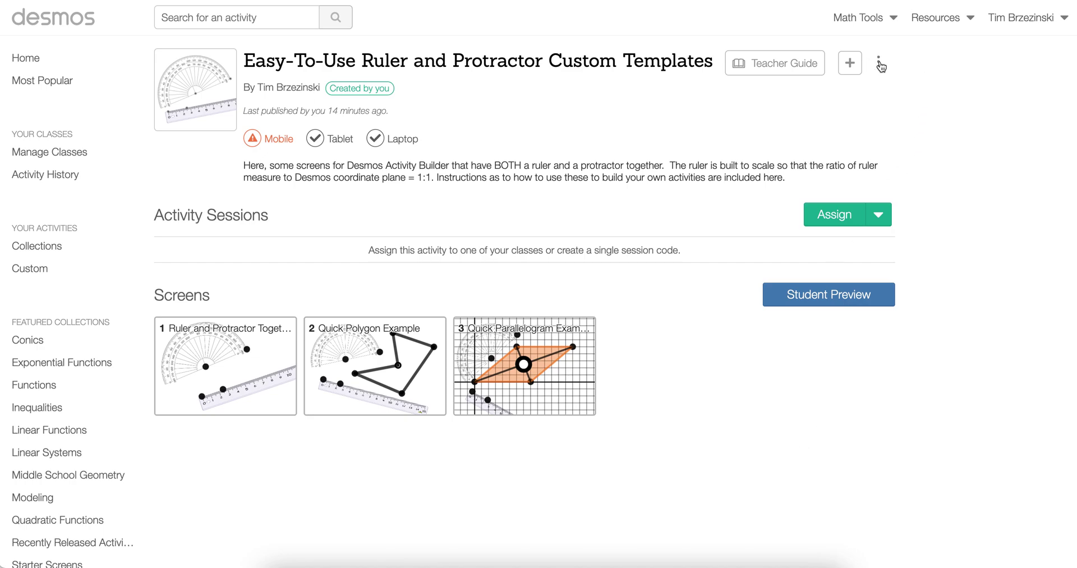
- Copy the activity, browse its polygon and parallelogram screens, and edit the Ruler and Protractor Together graph
{"action": "left_click", "coordinate": [879, 63]}
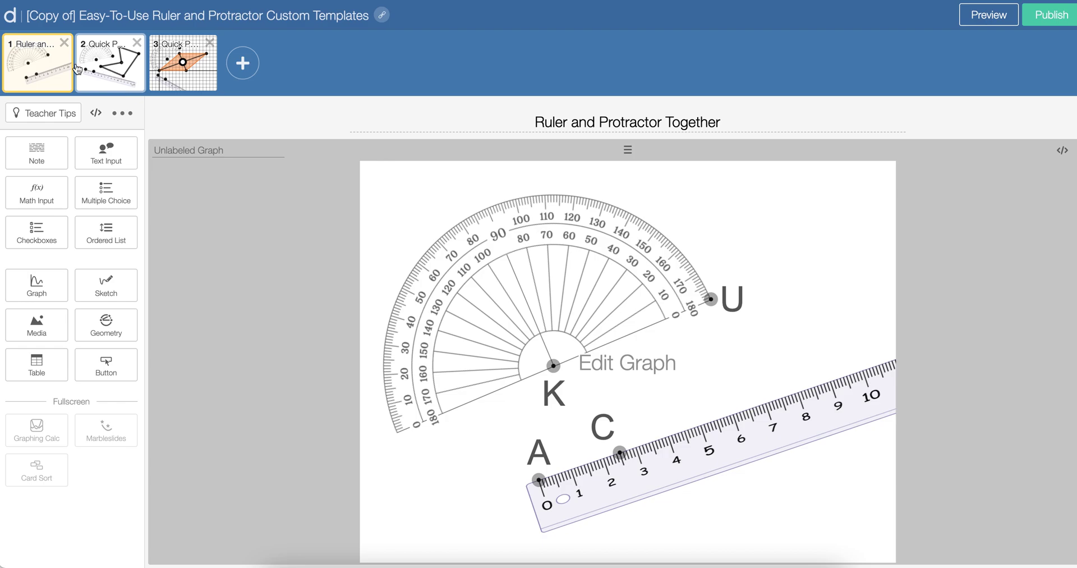
{"action": "left_click", "coordinate": [124, 80]}
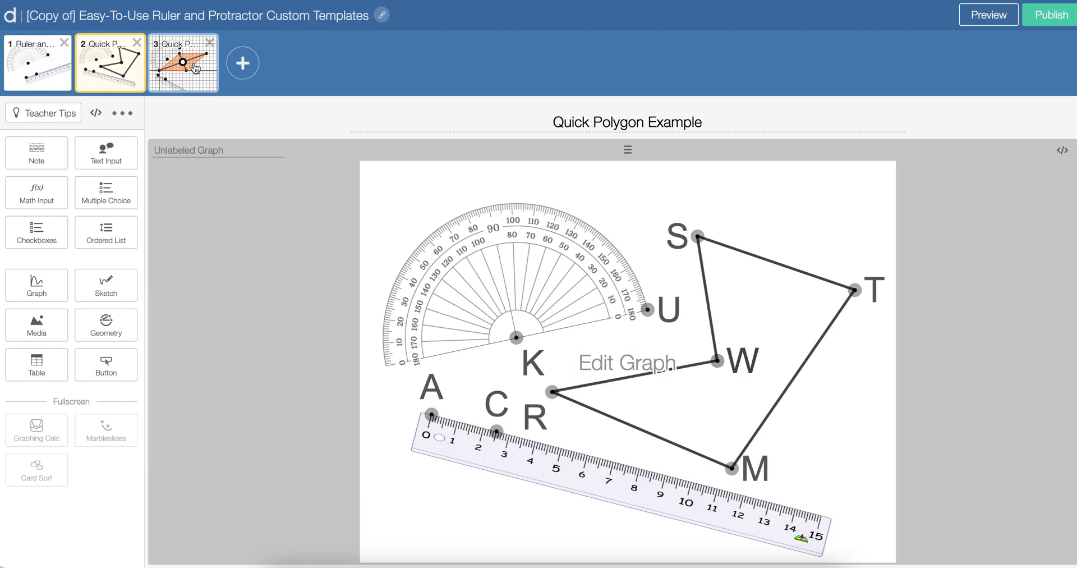
{"action": "left_click", "coordinate": [206, 68]}
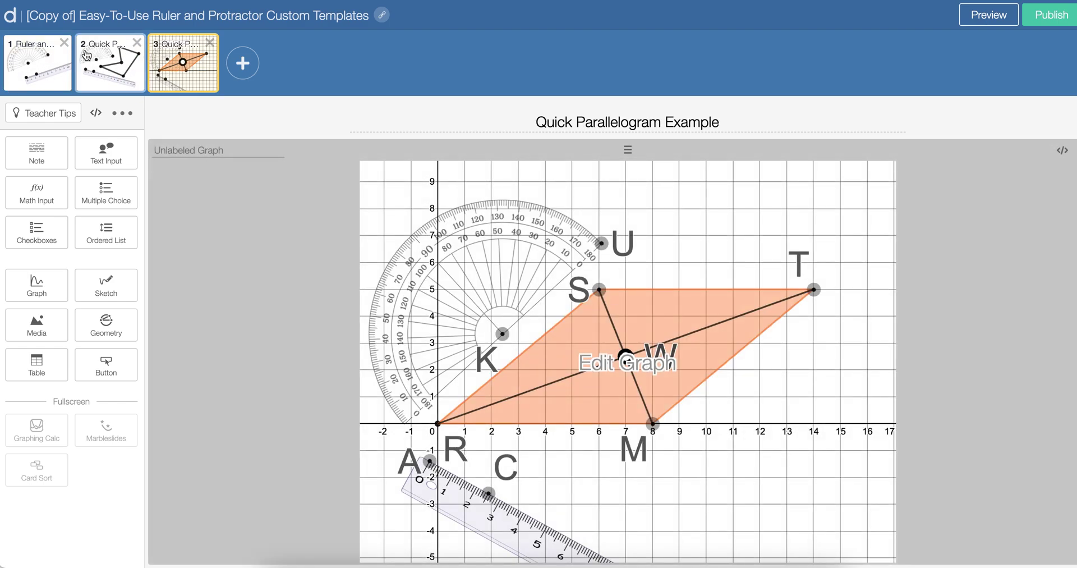
{"action": "left_click", "coordinate": [46, 62]}
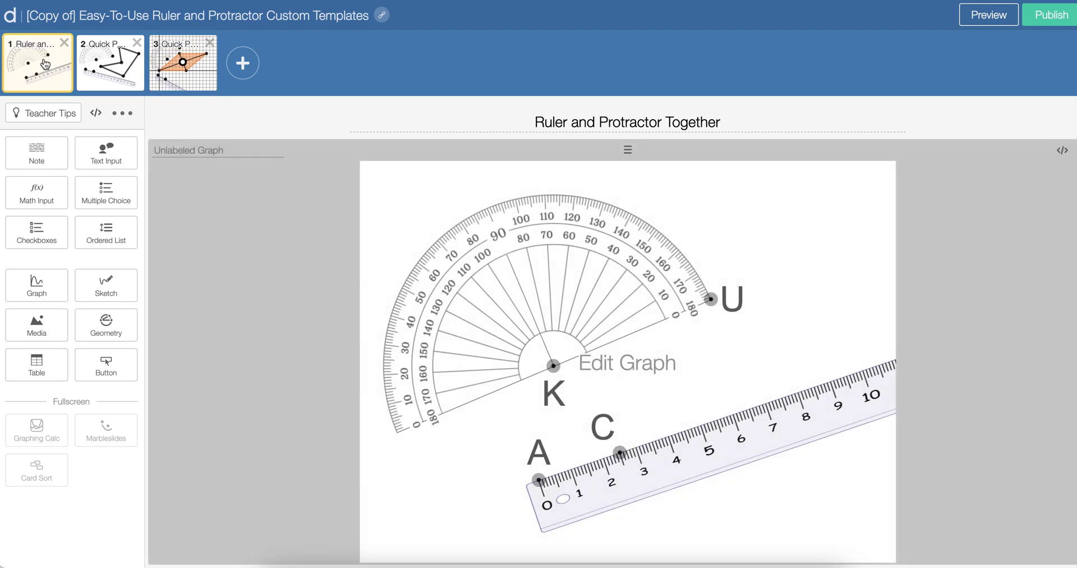
{"action": "left_click", "coordinate": [639, 348]}
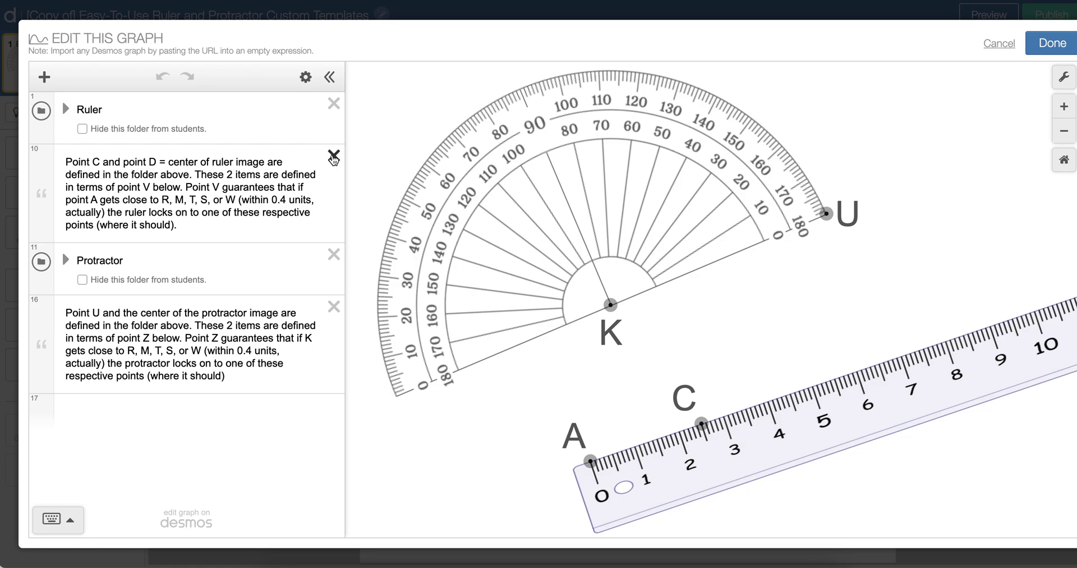
- Delete the two notes explaining the ruler points and points U and K
{"action": "left_click", "coordinate": [333, 155]}
{"action": "left_click", "coordinate": [333, 208]}
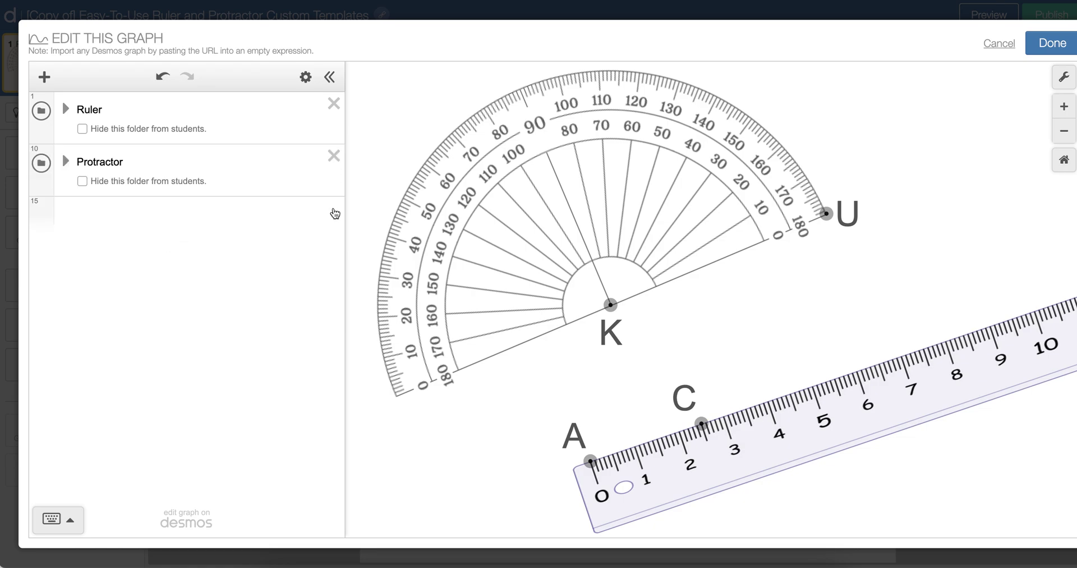
{"action": "left_click_drag", "start_coordinate": [590, 461], "coordinate": [581, 444]}
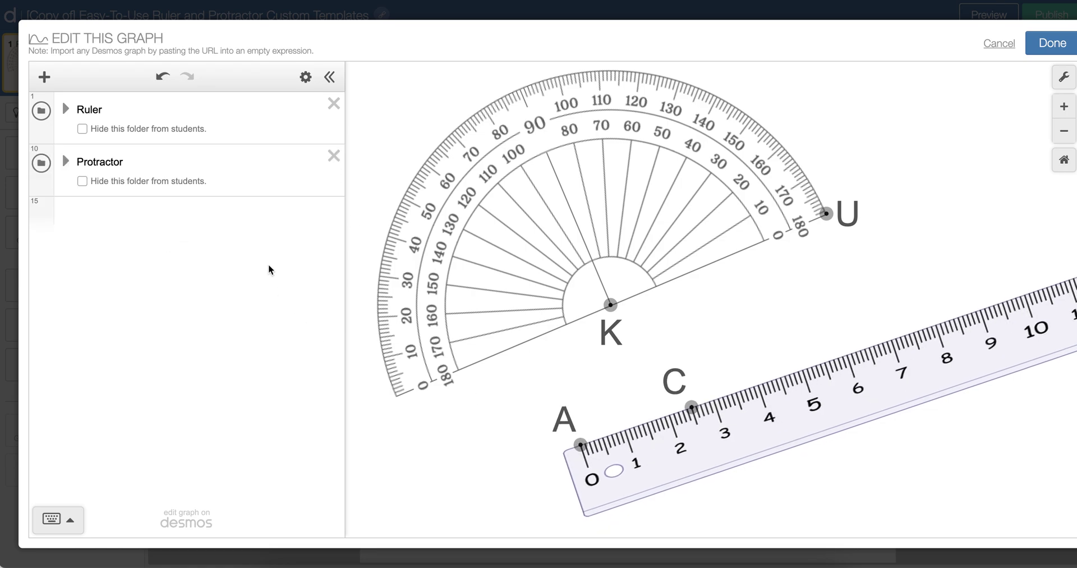
{"action": "left_click", "coordinate": [228, 218]}
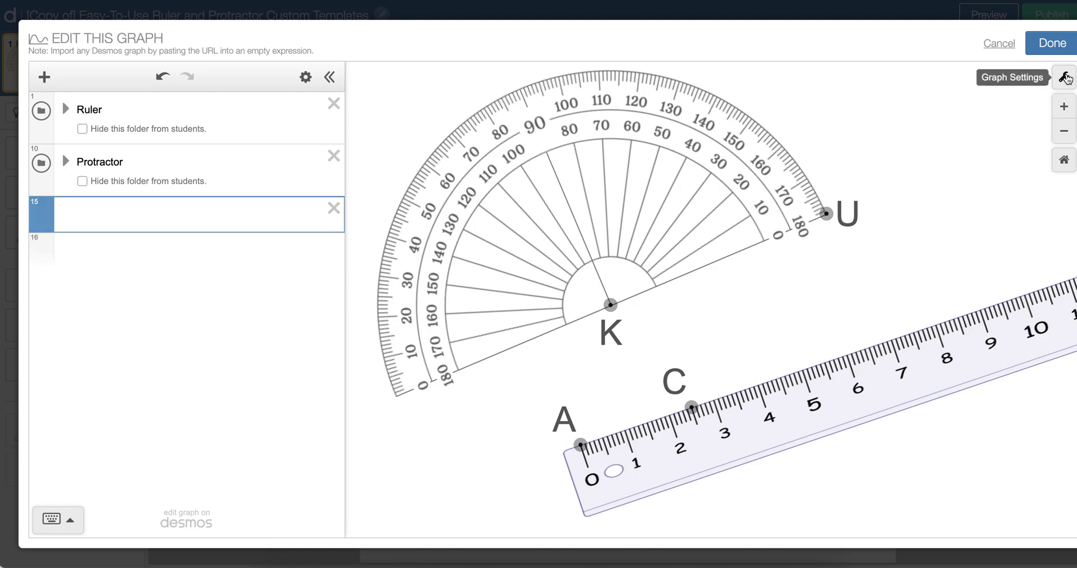
- Turn on the grid, x-axis and y-axis in the graph settings
{"action": "left_click", "coordinate": [1065, 77]}
{"action": "left_click", "coordinate": [872, 185]}
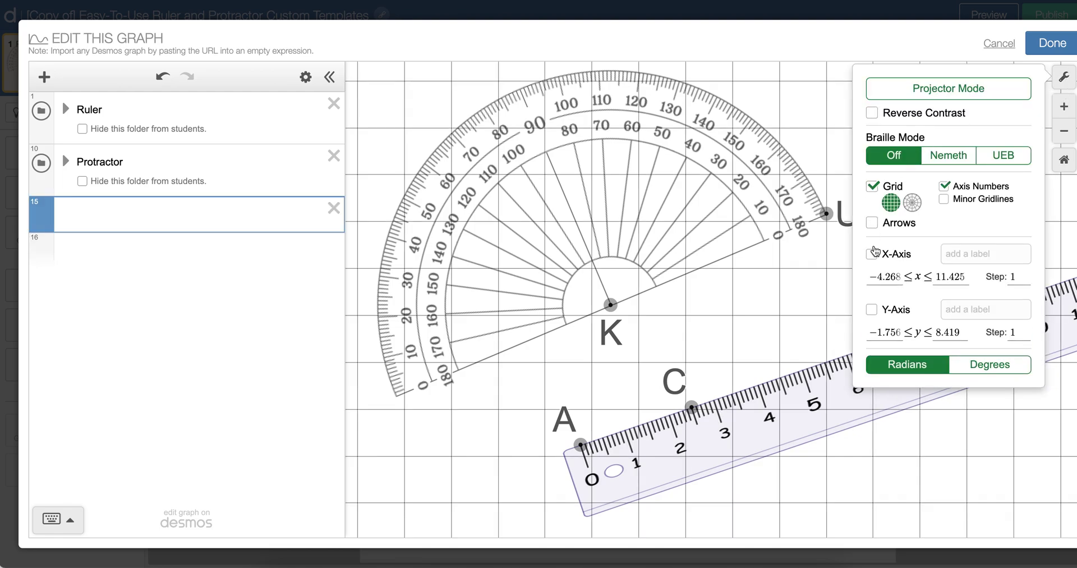
{"action": "left_click", "coordinate": [872, 253]}
{"action": "left_click", "coordinate": [872, 309]}
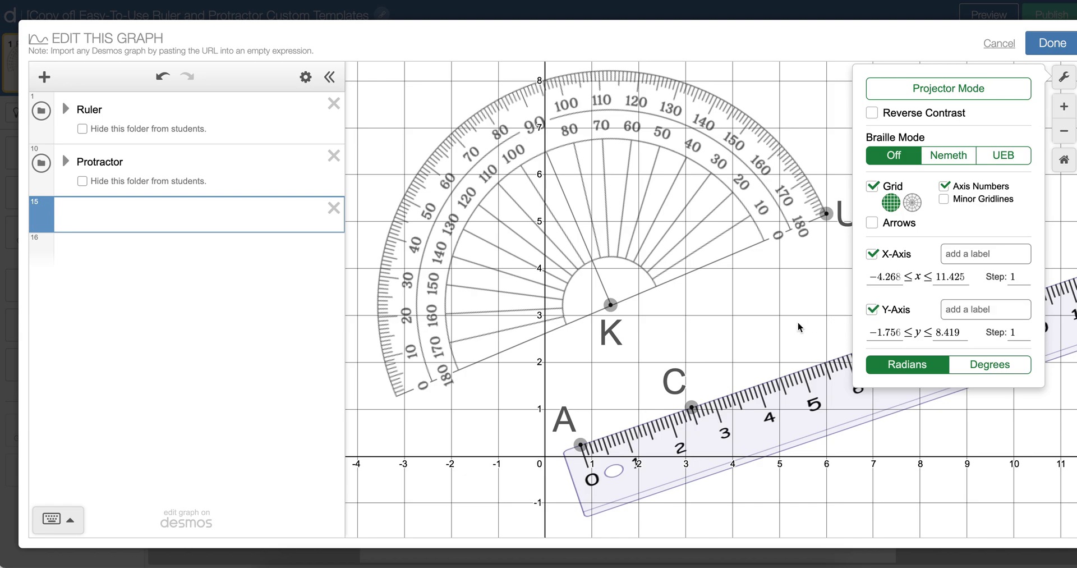
{"action": "left_click", "coordinate": [796, 283]}
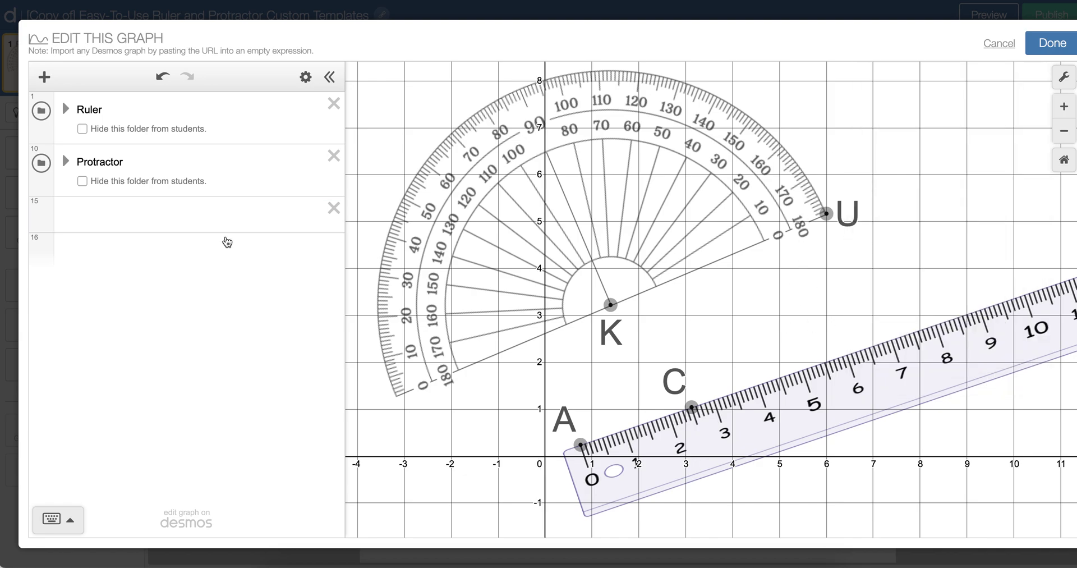
{"action": "left_click", "coordinate": [176, 214]}
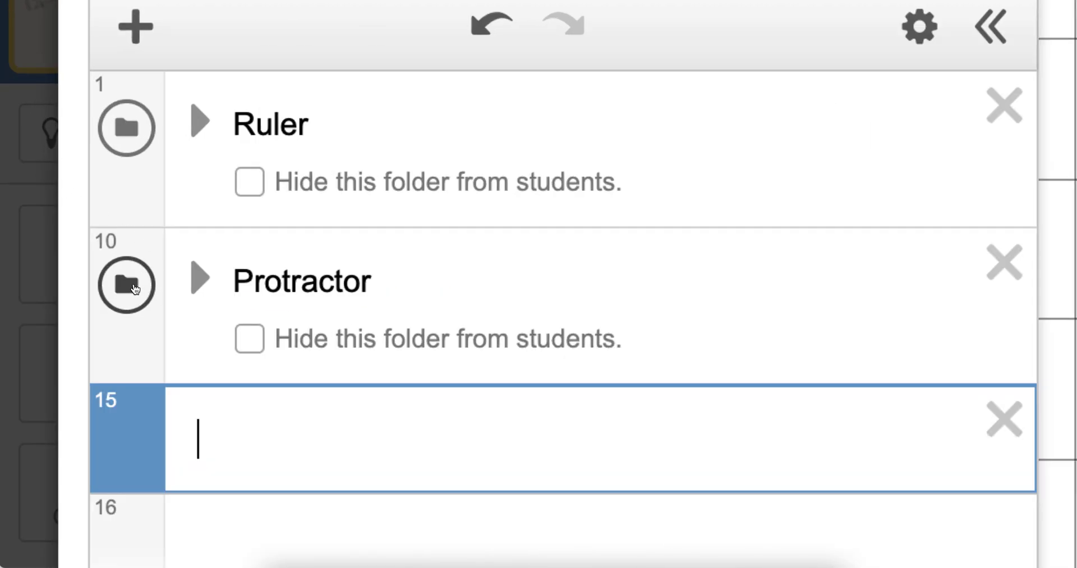
- Hide the Protractor folder so only the ruler shows
{"action": "left_click", "coordinate": [43, 163]}
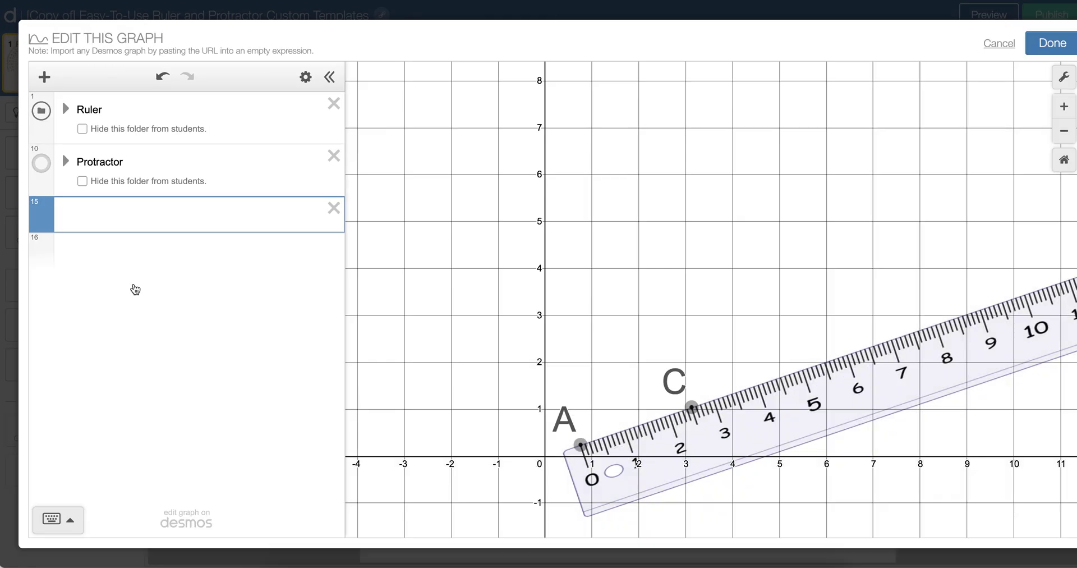
{"action": "left_click", "coordinate": [41, 163]}
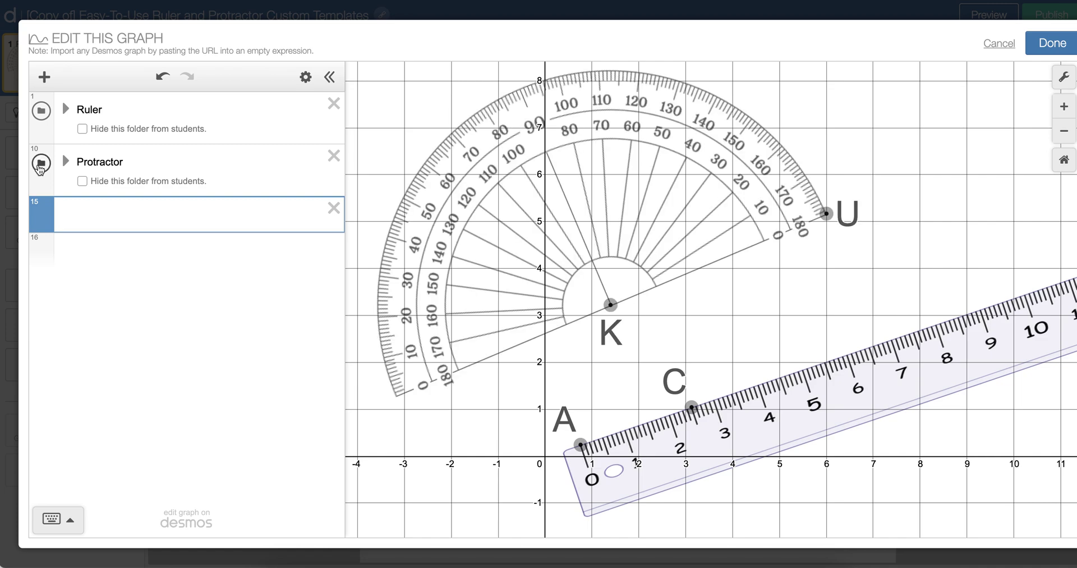
{"action": "left_click", "coordinate": [41, 163]}
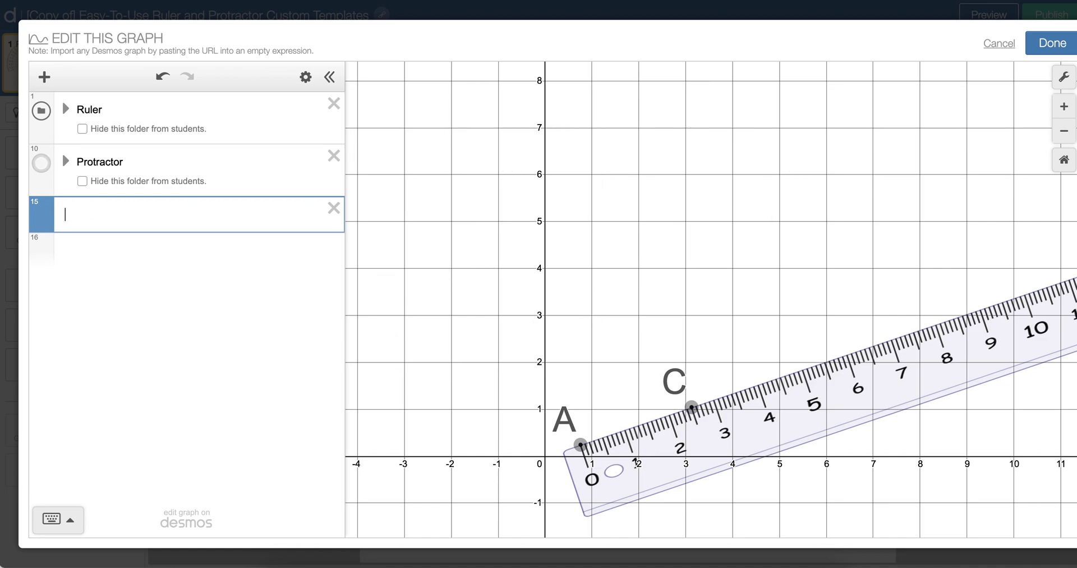
- Create points Y=(2,5) and Z=(5,7)
{"action": "type", "text": "Y=("}
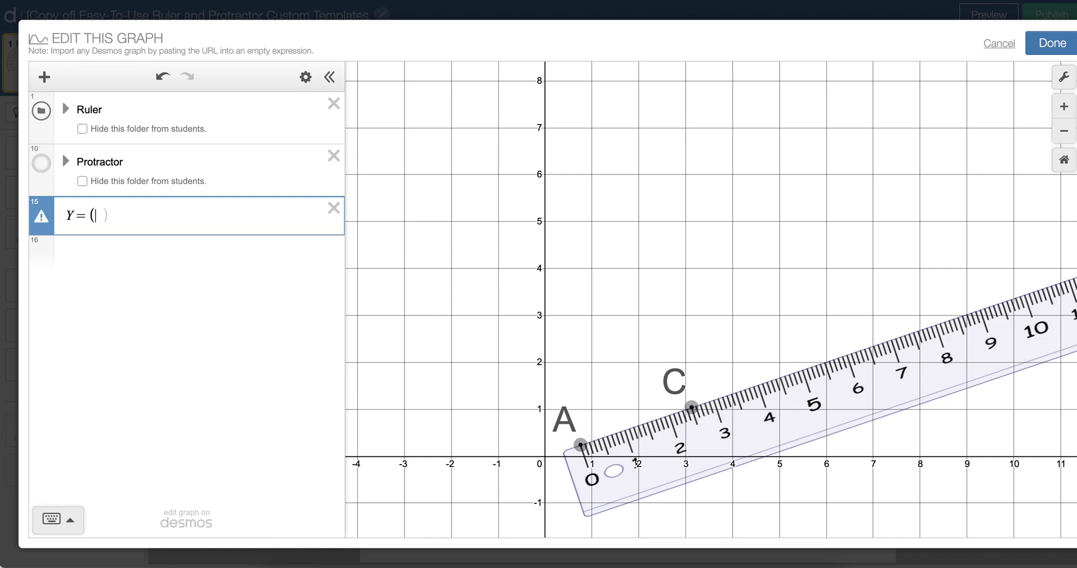
{"action": "type", "text": "2,5)"}
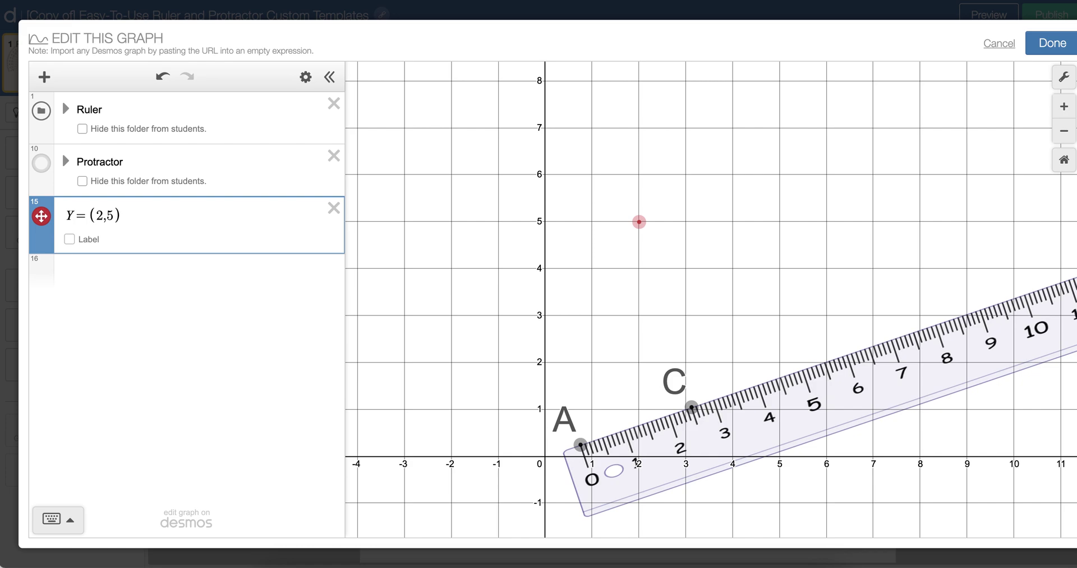
{"action": "key", "text": "Return"}
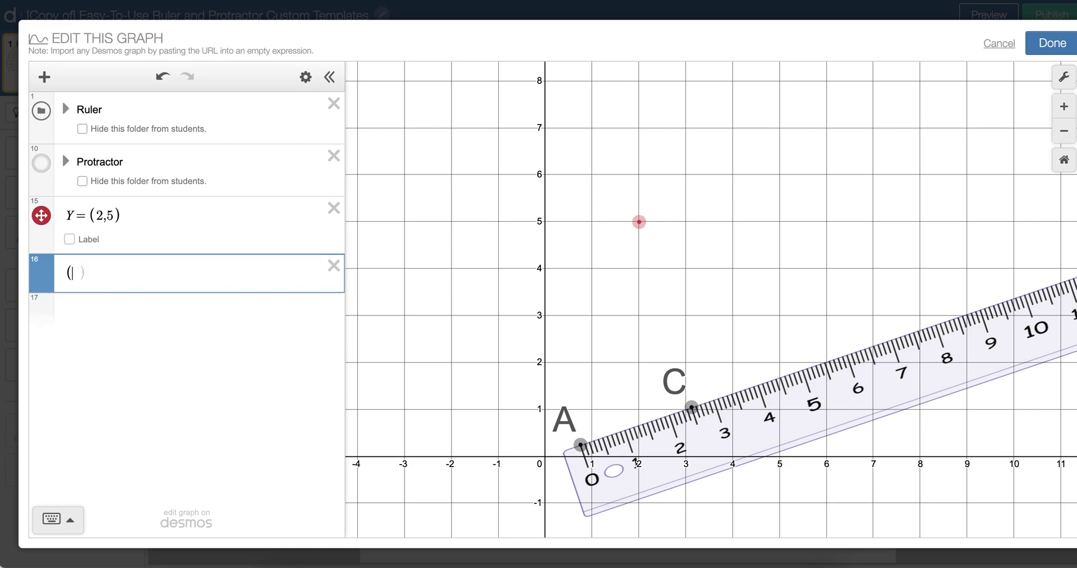
{"action": "type", "text": "Z="}
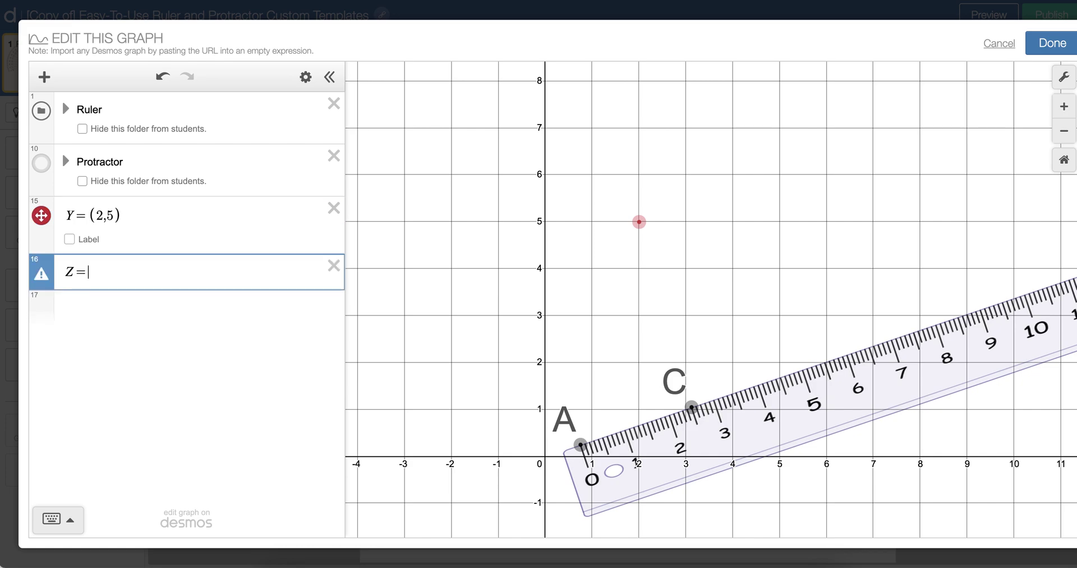
{"action": "type", "text": "(5,y"}
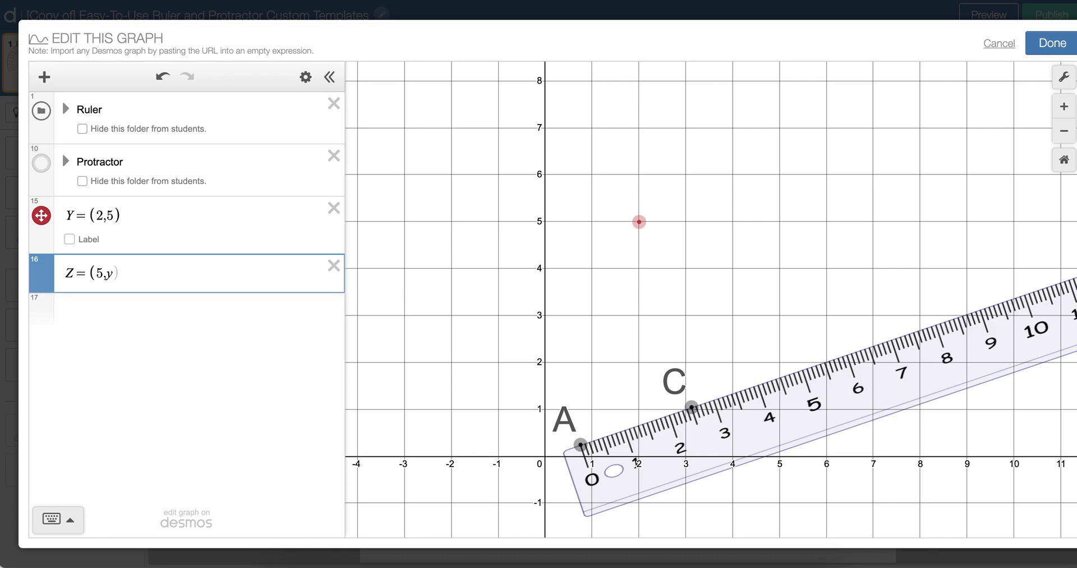
{"action": "key", "text": "BackSpace"}
{"action": "type", "text": "7"}
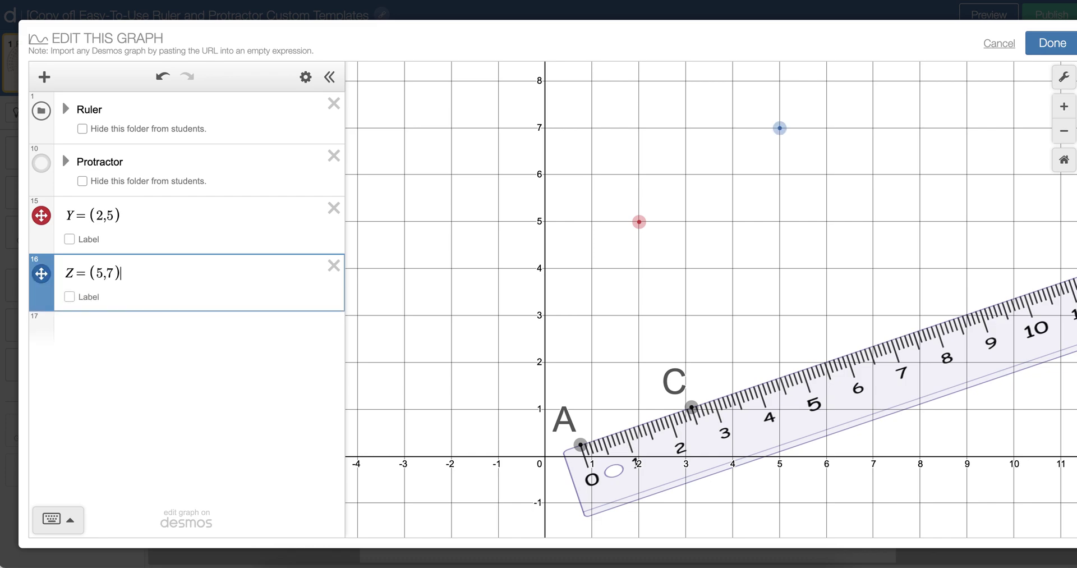
- Turn on labels for both points and set their text to Y and Z
{"action": "left_click", "coordinate": [69, 241]}
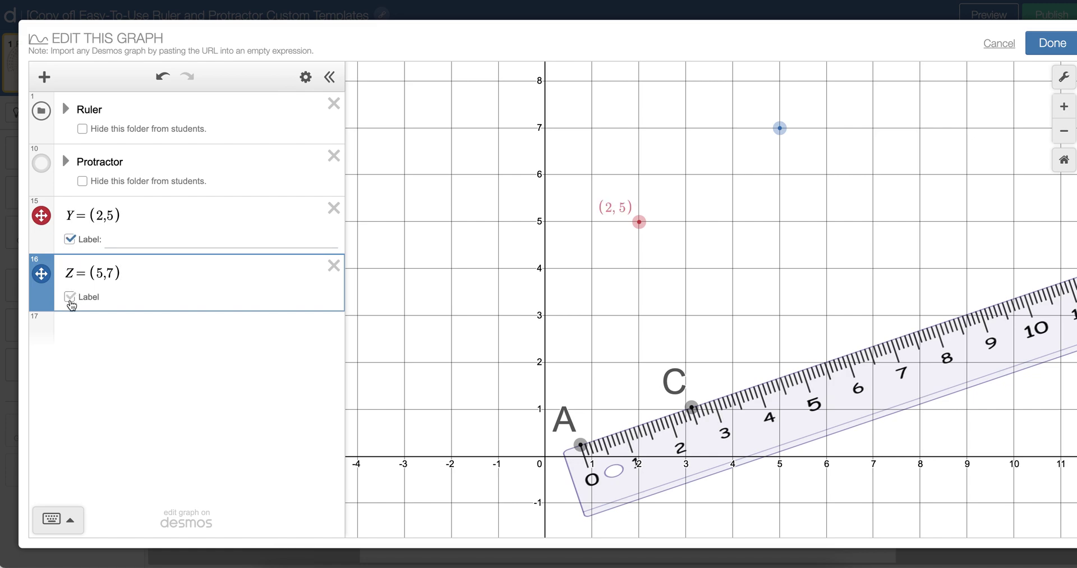
{"action": "left_click", "coordinate": [70, 297]}
{"action": "left_click", "coordinate": [129, 238]}
{"action": "type", "text": "Y"}
{"action": "left_click", "coordinate": [128, 297]}
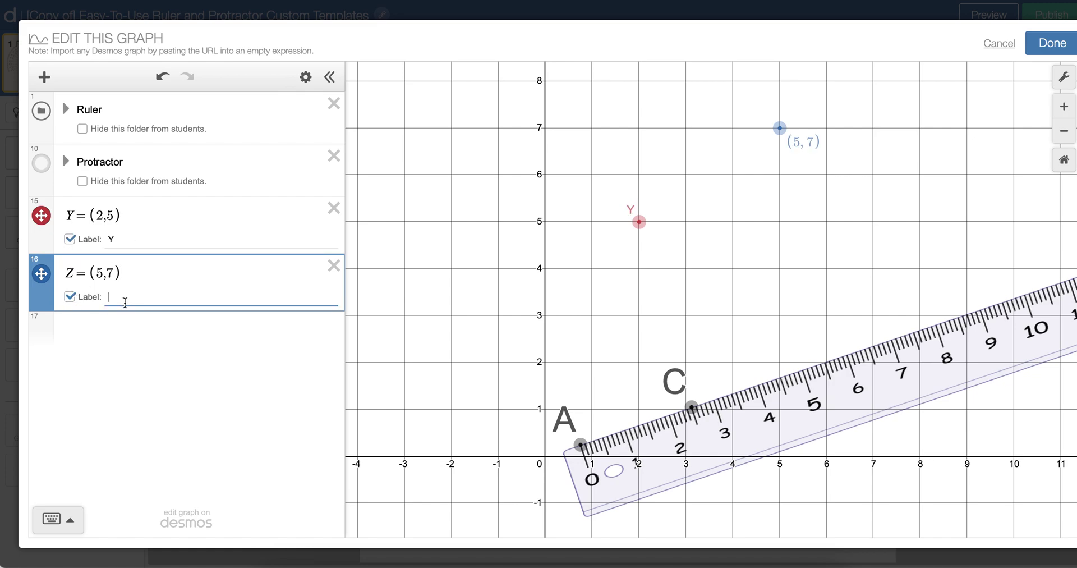
{"action": "key", "text": "BackSpace"}
{"action": "type", "text": "Z"}
- Set the label size of points Y and Z to 3
{"action": "left_click", "coordinate": [306, 78]}
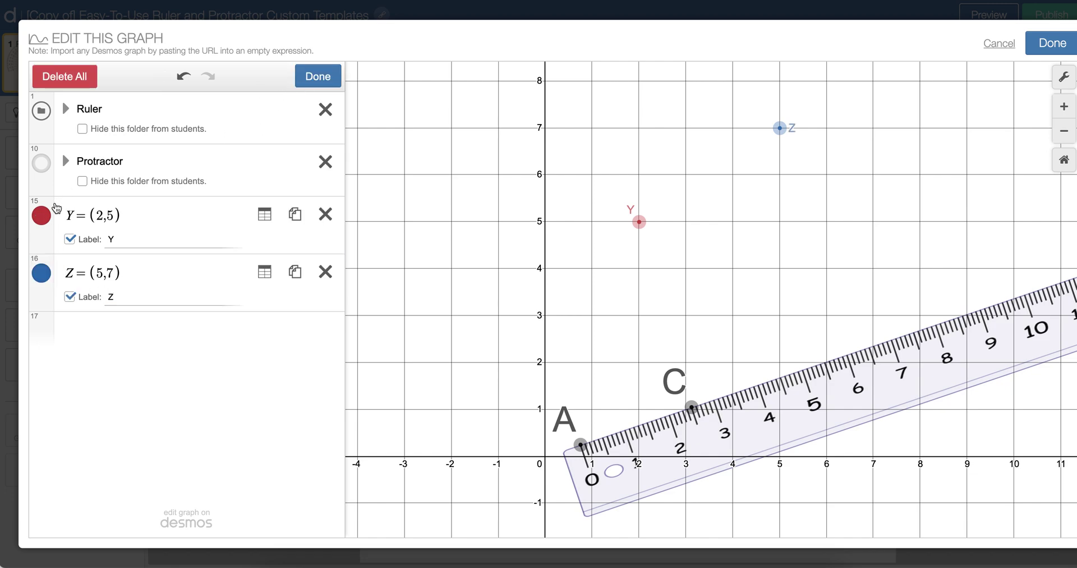
{"action": "left_click", "coordinate": [42, 216]}
{"action": "double_click", "coordinate": [88, 317]}
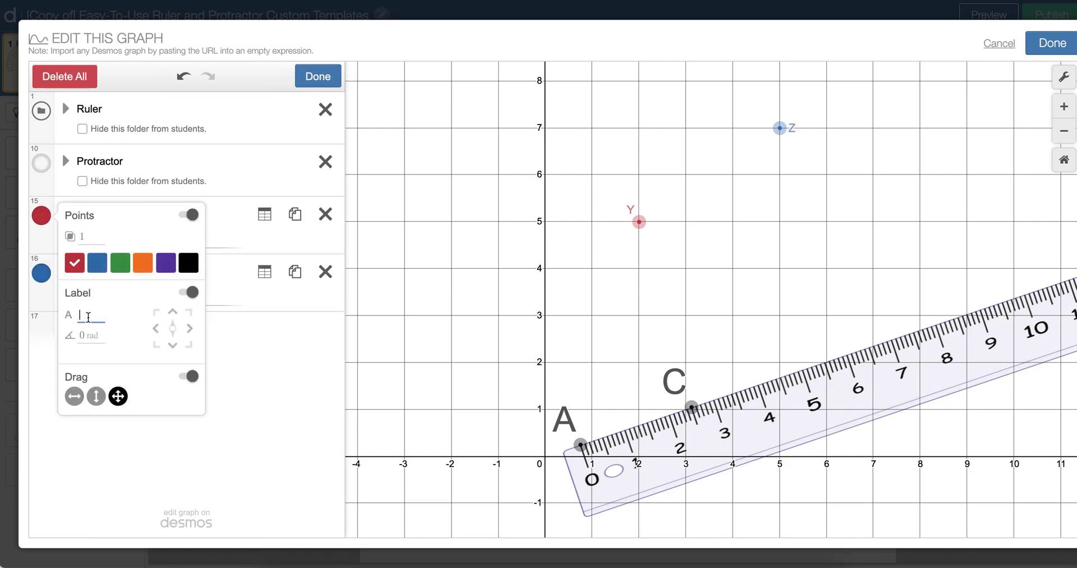
{"action": "type", "text": "3"}
{"action": "left_click", "coordinate": [41, 273]}
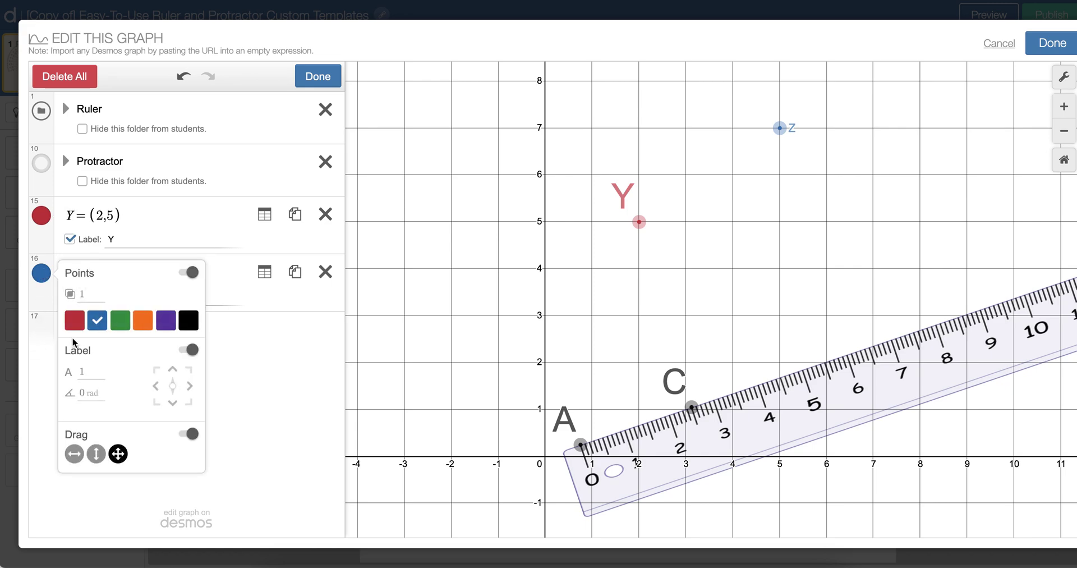
{"action": "double_click", "coordinate": [83, 371]}
{"action": "type", "text": "3"}
{"action": "left_click", "coordinate": [715, 276]}
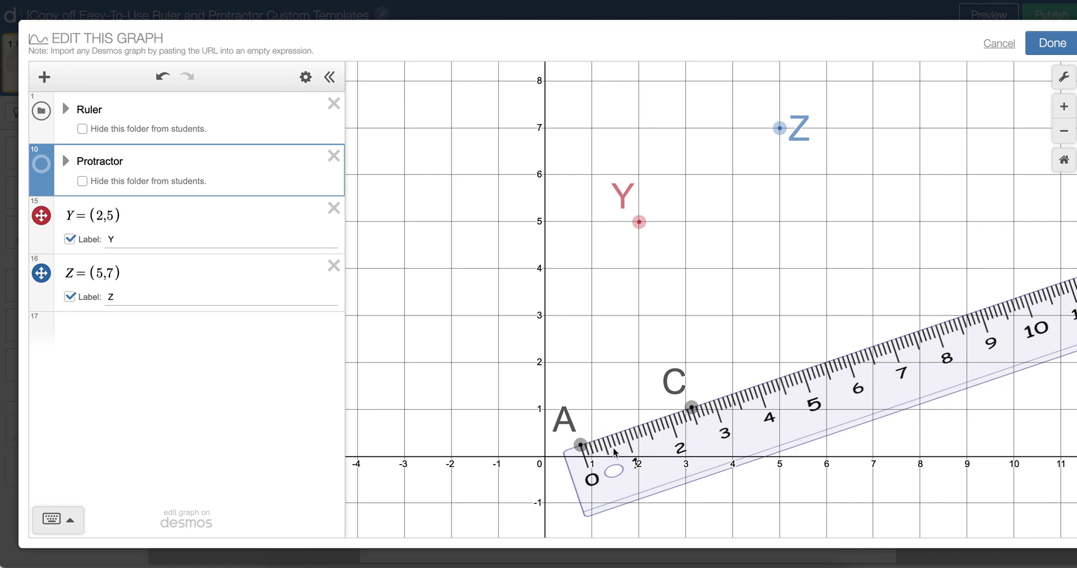
- Add polygon(Y,Z) in row 17 to draw a segment joining Y and Z
{"action": "left_click_drag", "start_coordinate": [580, 445], "coordinate": [605, 337]}
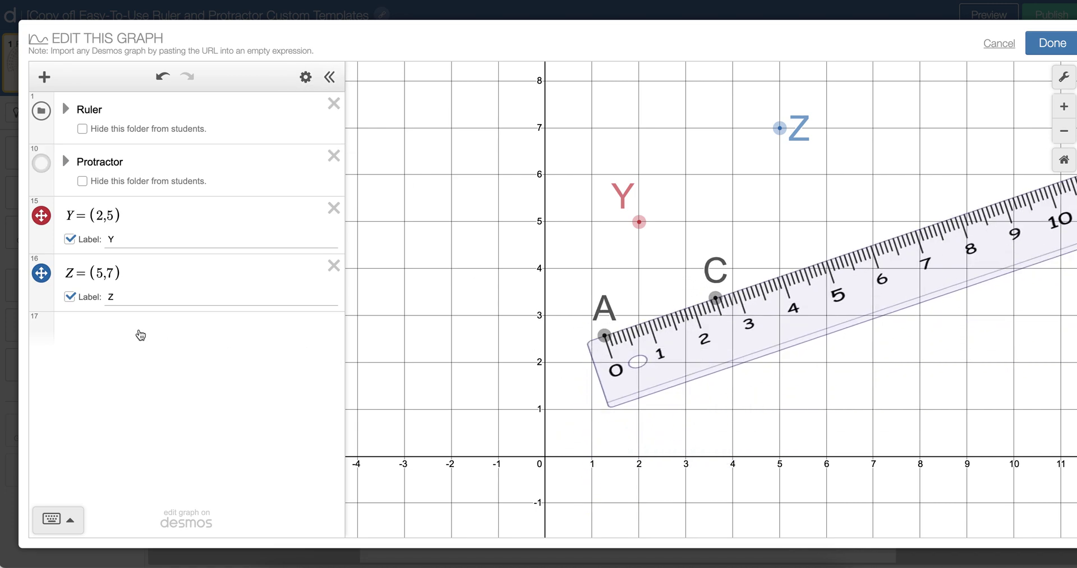
{"action": "left_click", "coordinate": [140, 332]}
{"action": "type", "text": "polygon"}
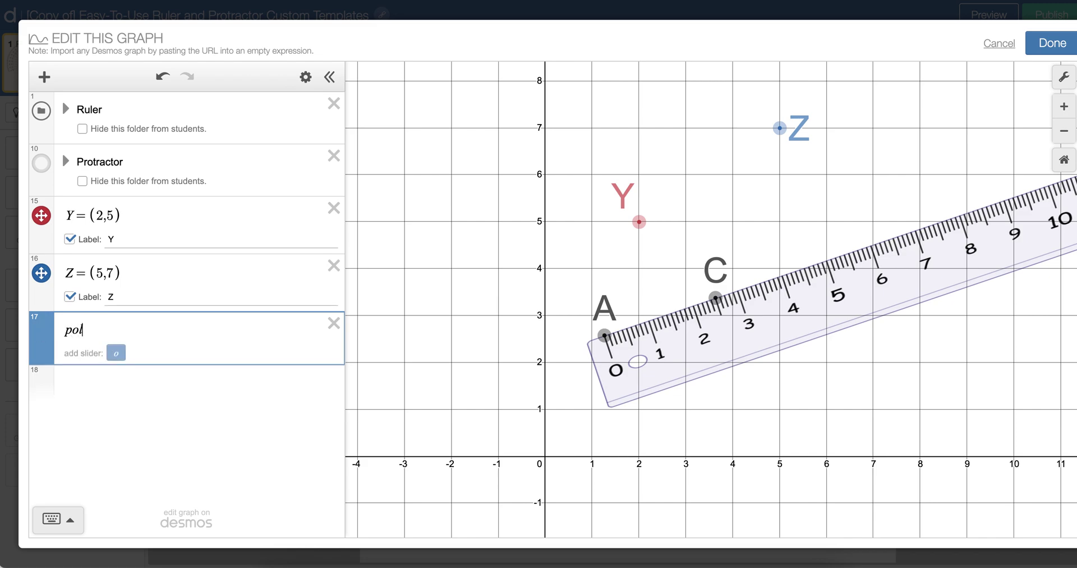
{"action": "key", "text": "BackSpace"}
{"action": "key", "text": "BackSpace"}
{"action": "key", "text": "BackSpace"}
{"action": "type", "text": "gon(Y,Z"}
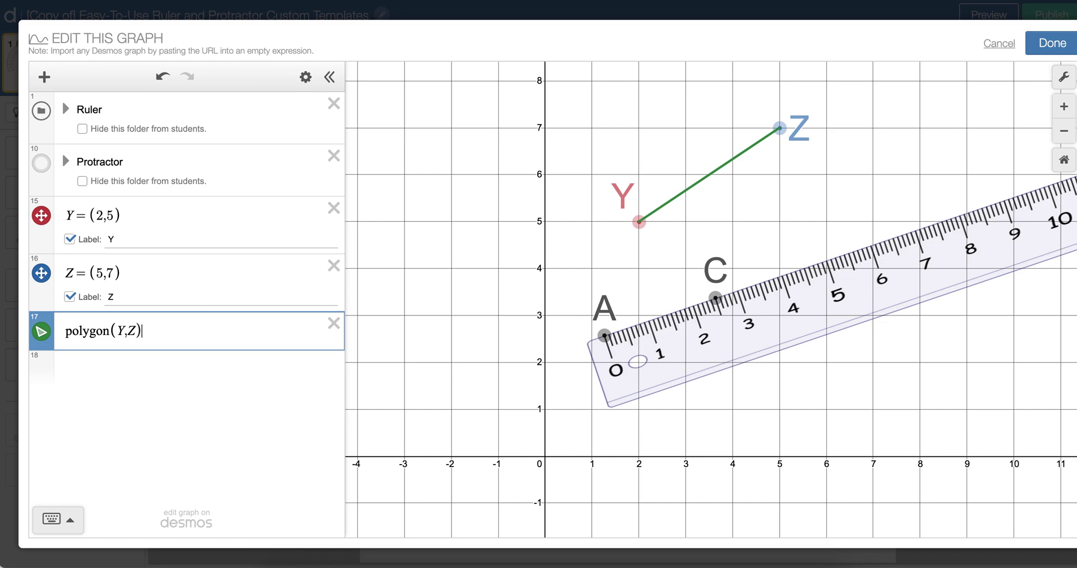
- Make the Y–Z segment black with line width 4
{"action": "left_click", "coordinate": [305, 76]}
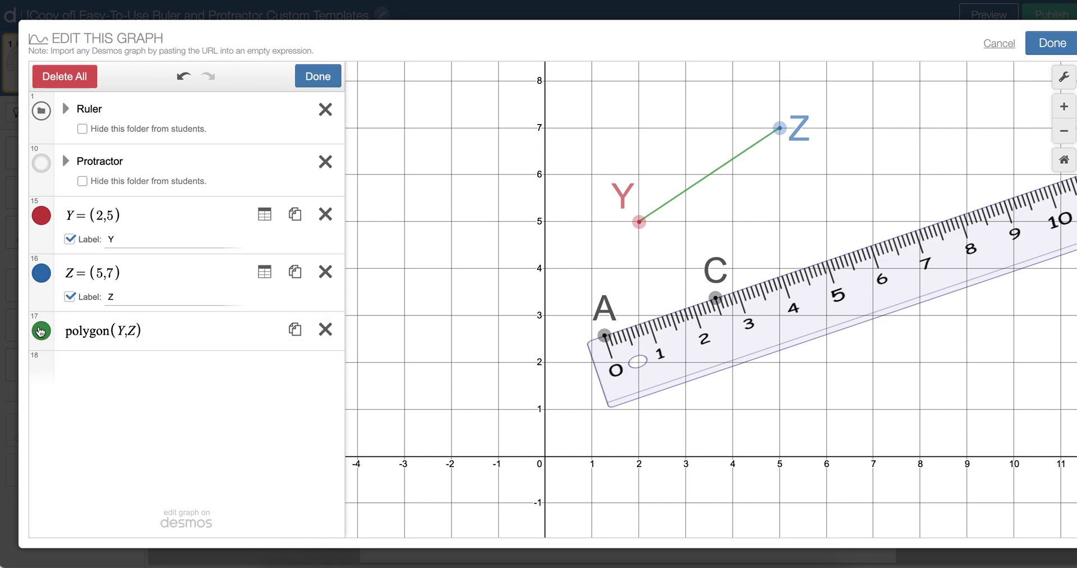
{"action": "left_click", "coordinate": [40, 331]}
{"action": "left_click", "coordinate": [197, 400]}
{"action": "left_click", "coordinate": [102, 372]}
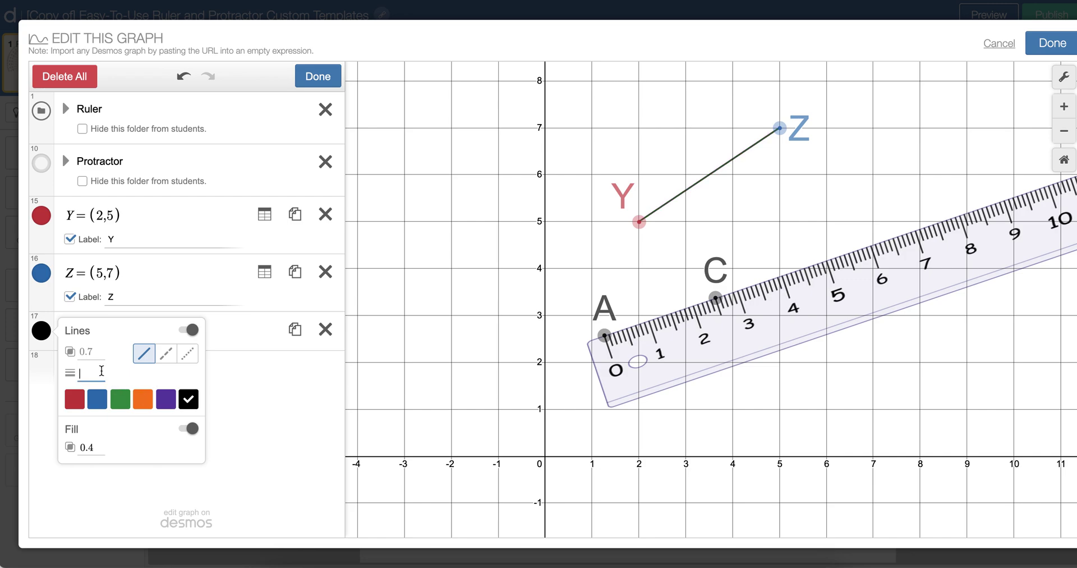
{"action": "type", "text": "4"}
- Color points Z and Y purple
{"action": "left_click", "coordinate": [41, 272]}
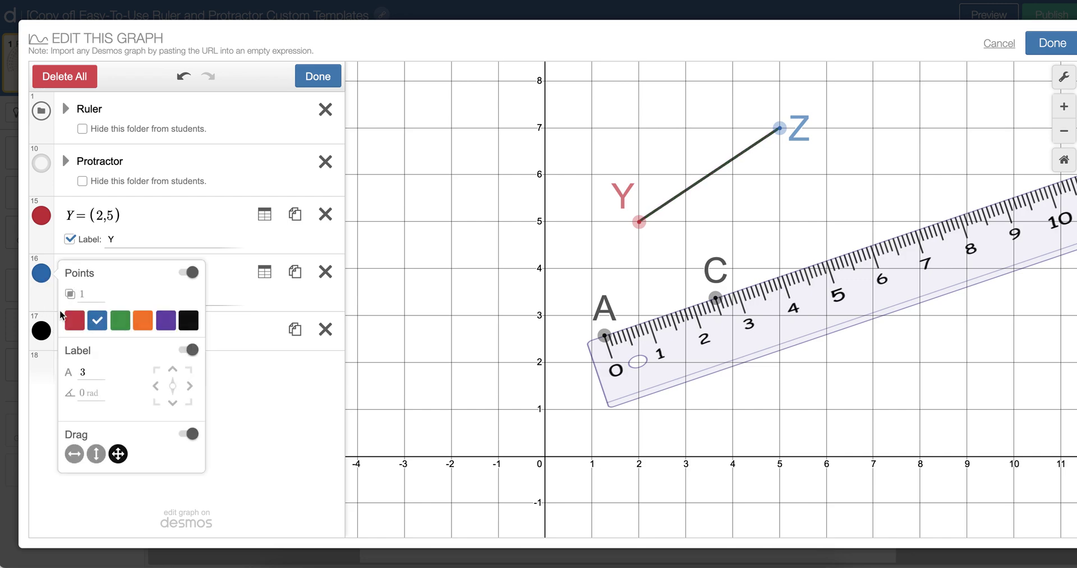
{"action": "left_click", "coordinate": [166, 320]}
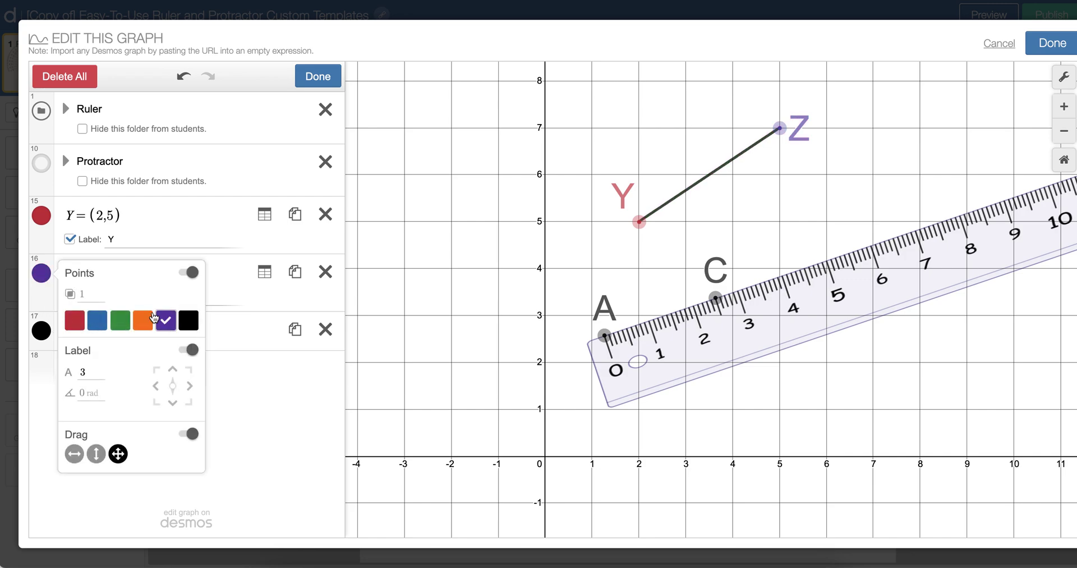
{"action": "left_click", "coordinate": [38, 214]}
{"action": "left_click", "coordinate": [165, 262]}
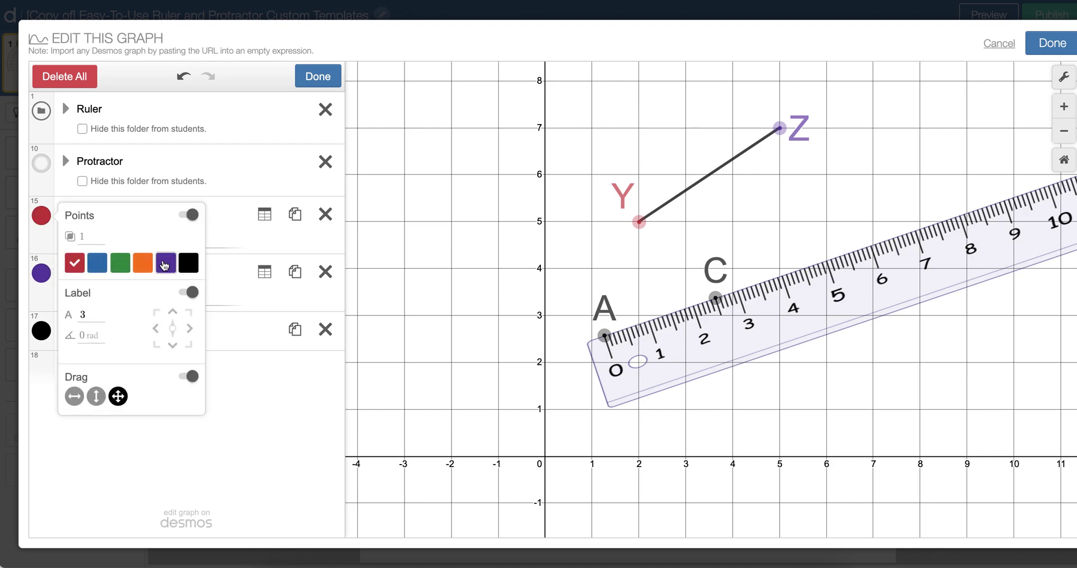
{"action": "left_click", "coordinate": [524, 223]}
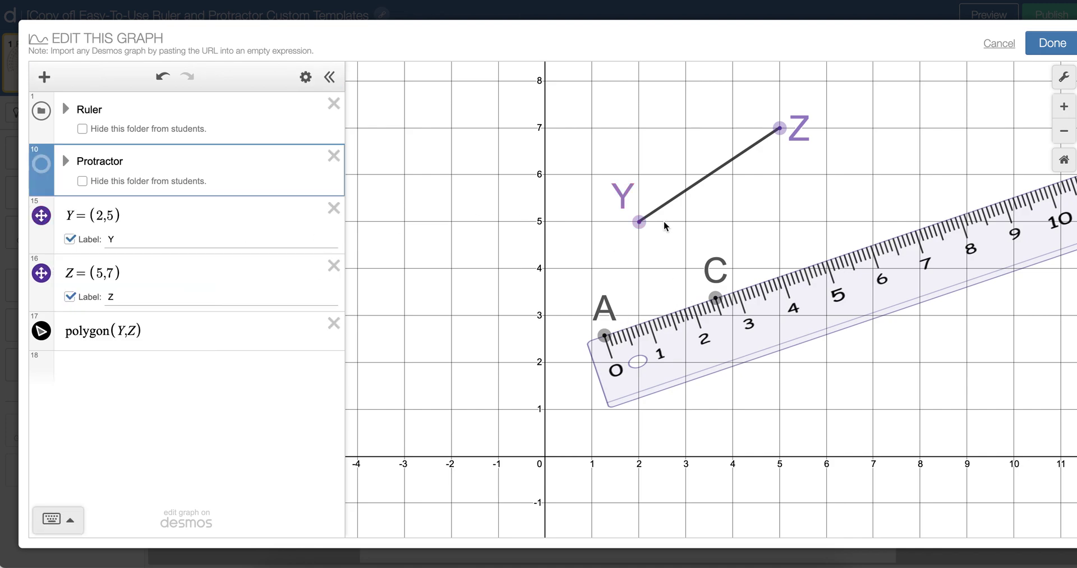
- Drag the ruler's zero end A up just below point Y, zooming in around it
{"action": "left_click_drag", "start_coordinate": [604, 335], "coordinate": [630, 301]}
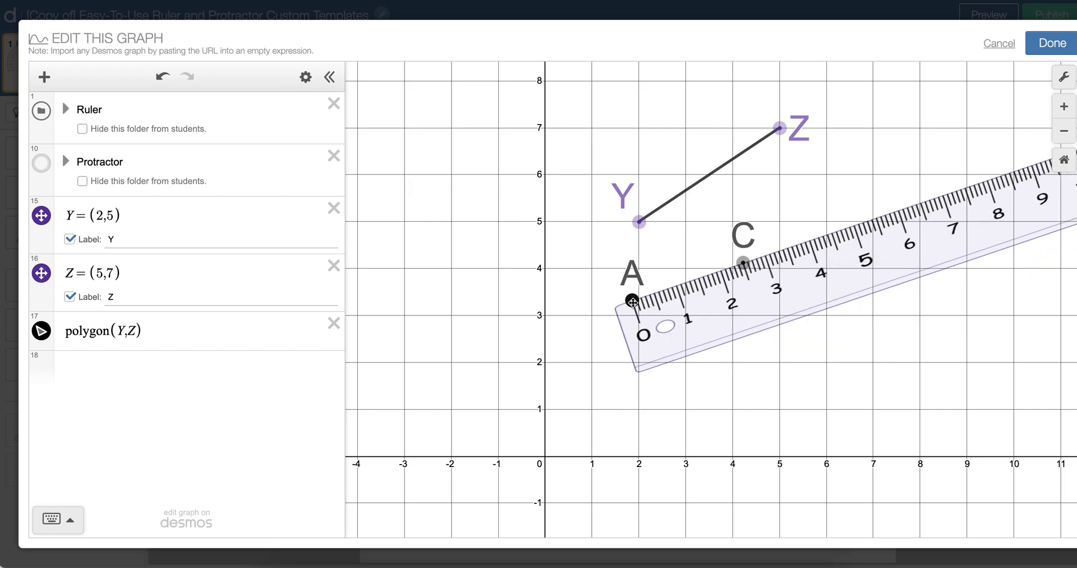
{"action": "left_click_drag", "start_coordinate": [681, 259], "coordinate": [633, 300]}
{"action": "scroll", "coordinate": [633, 307], "scroll_direction": "up", "scroll_amount": 5}
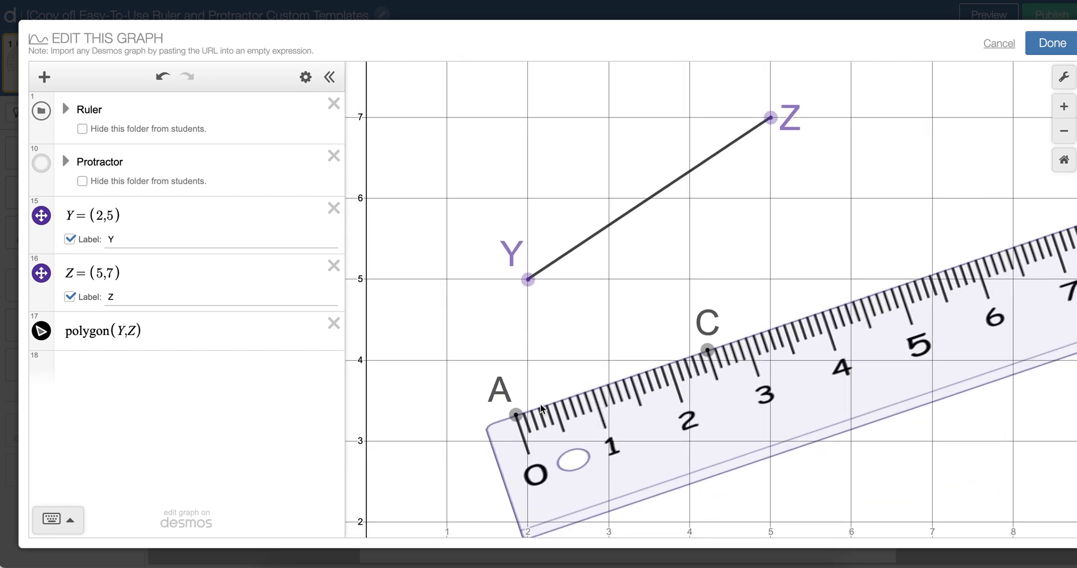
{"action": "left_click_drag", "start_coordinate": [517, 413], "coordinate": [510, 339]}
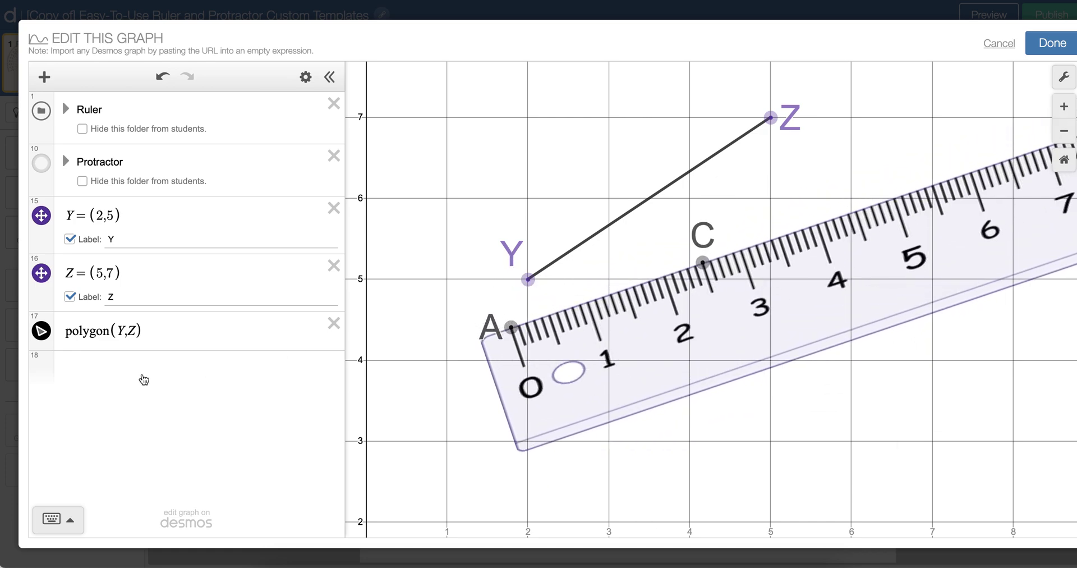
{"action": "left_click", "coordinate": [88, 368]}
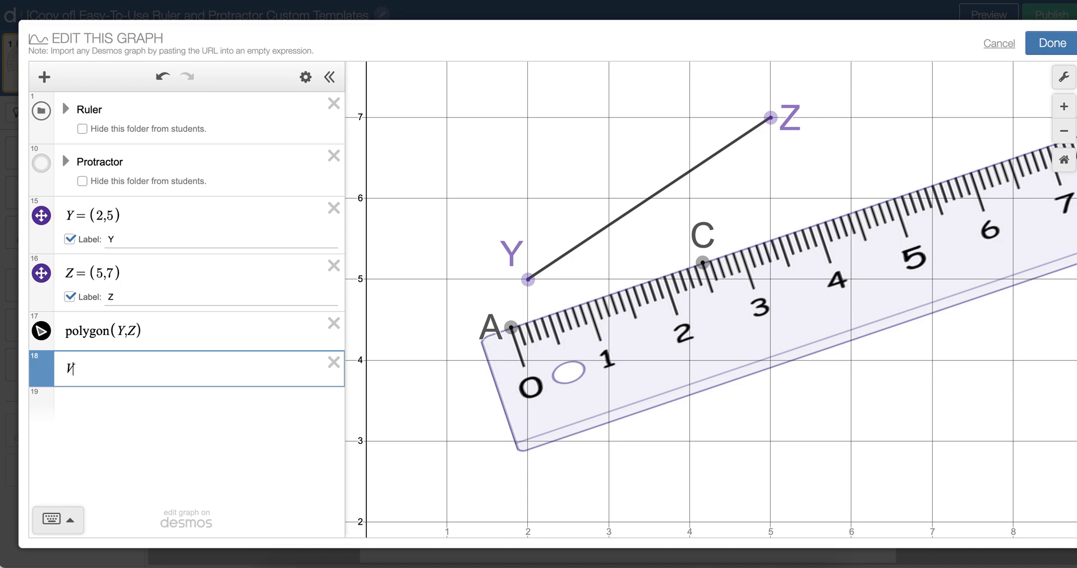
- Enter V=(3,4) in row 18, then erase the coordinates to leave 'V ='
{"action": "mouse_move", "coordinate": [41, 381]}
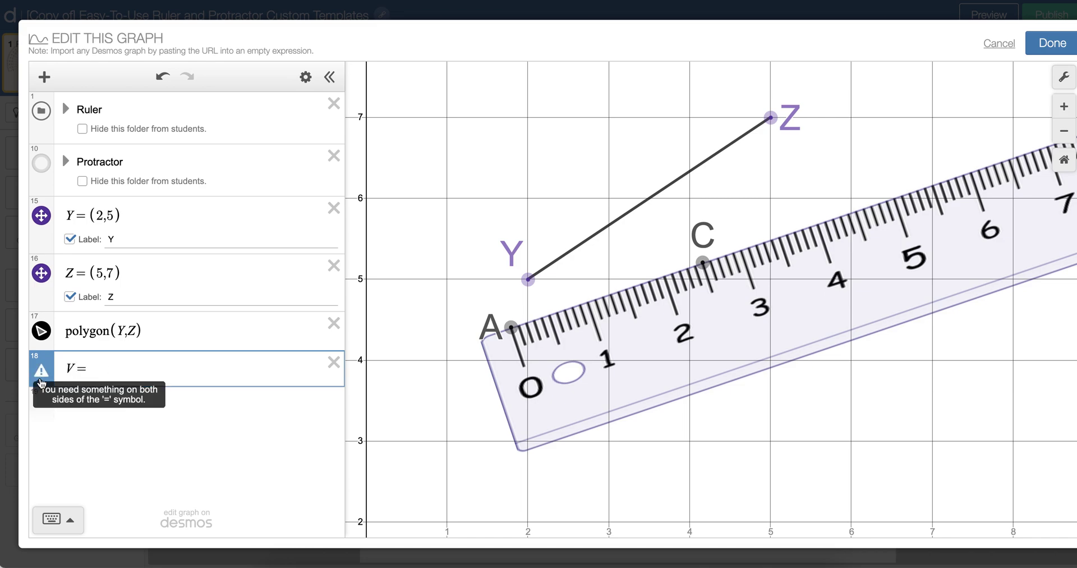
{"action": "type", "text": "(3,4)"}
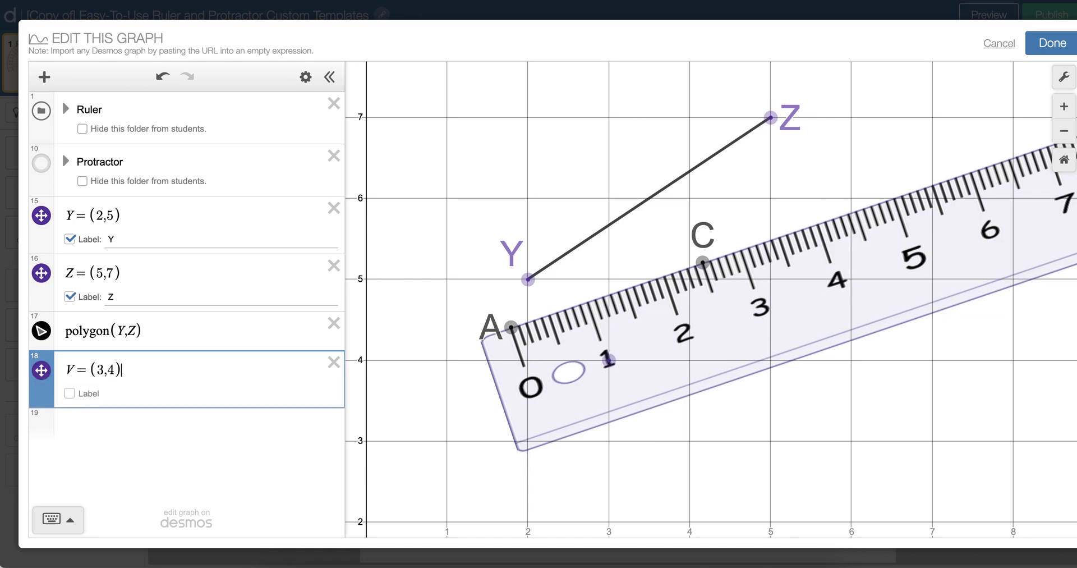
{"action": "key", "text": "Return"}
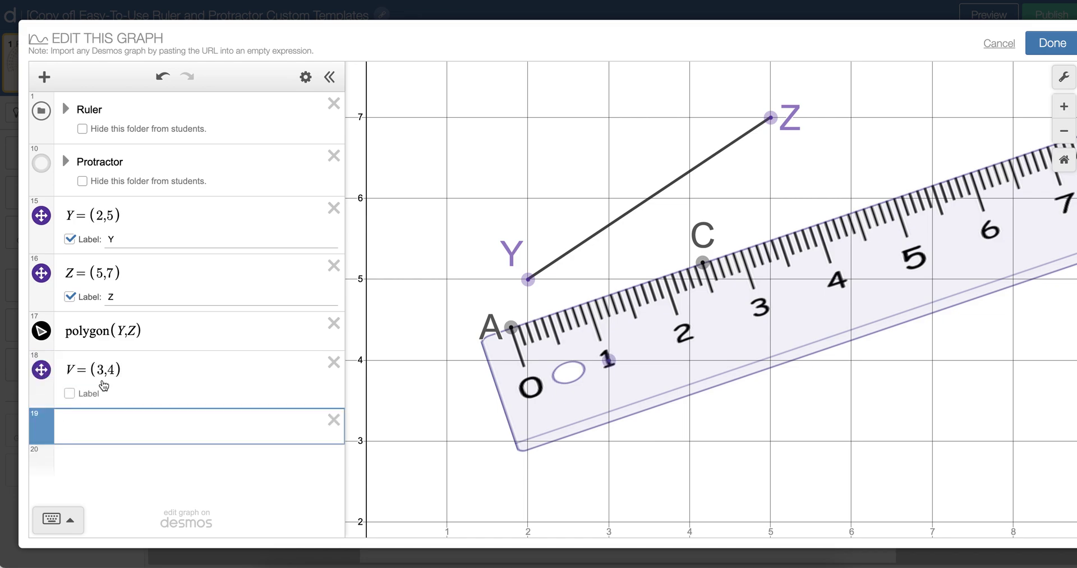
{"action": "left_click", "coordinate": [127, 370]}
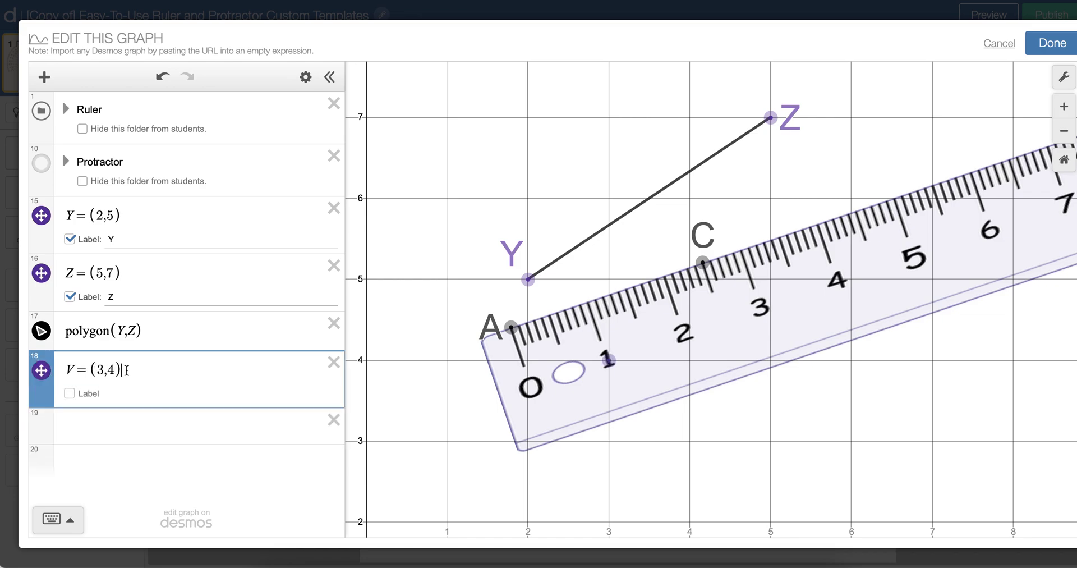
{"action": "key", "text": "BackSpace"}
{"action": "key", "text": "BackSpace"}
{"action": "key", "text": "BackSpace"}
{"action": "key", "text": "BackSpace"}
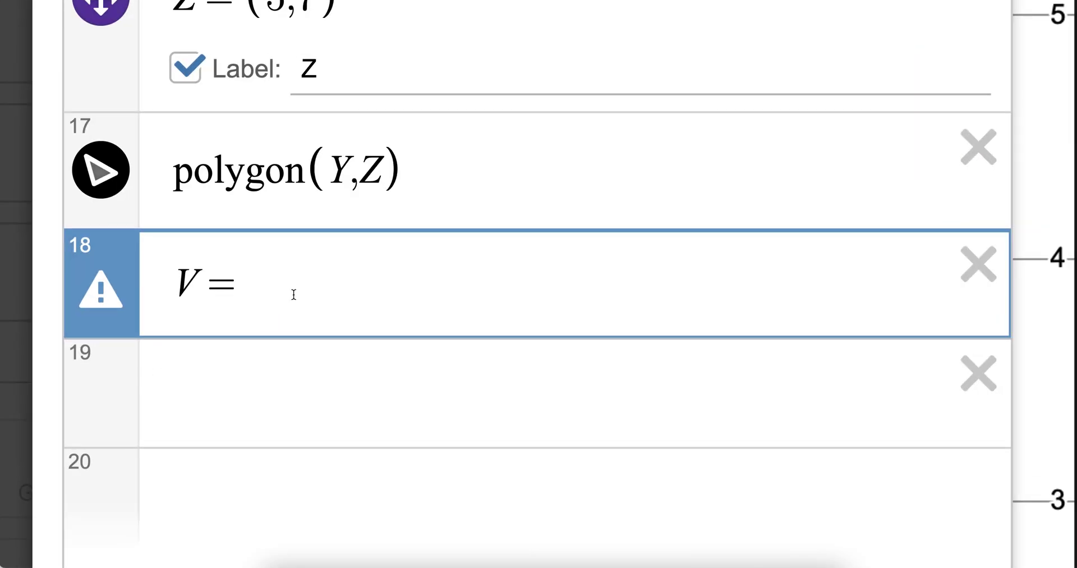
- Start V as {distance(A,Y)<=0.4: Y, so it snaps to Y near A
{"action": "type", "text": "{distance"}
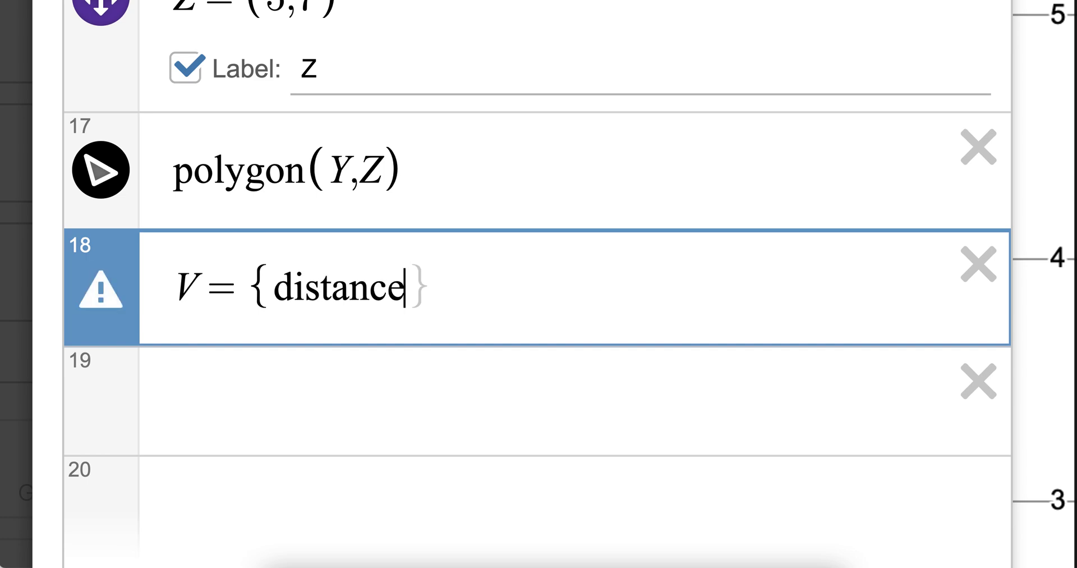
{"action": "type", "text": "(A,"}
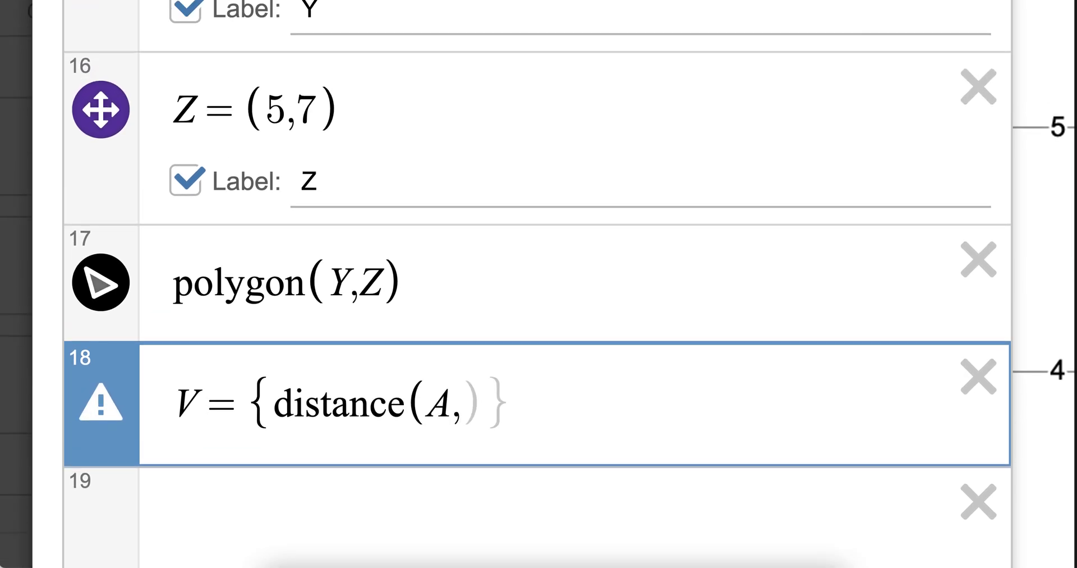
{"action": "type", "text": "Y"}
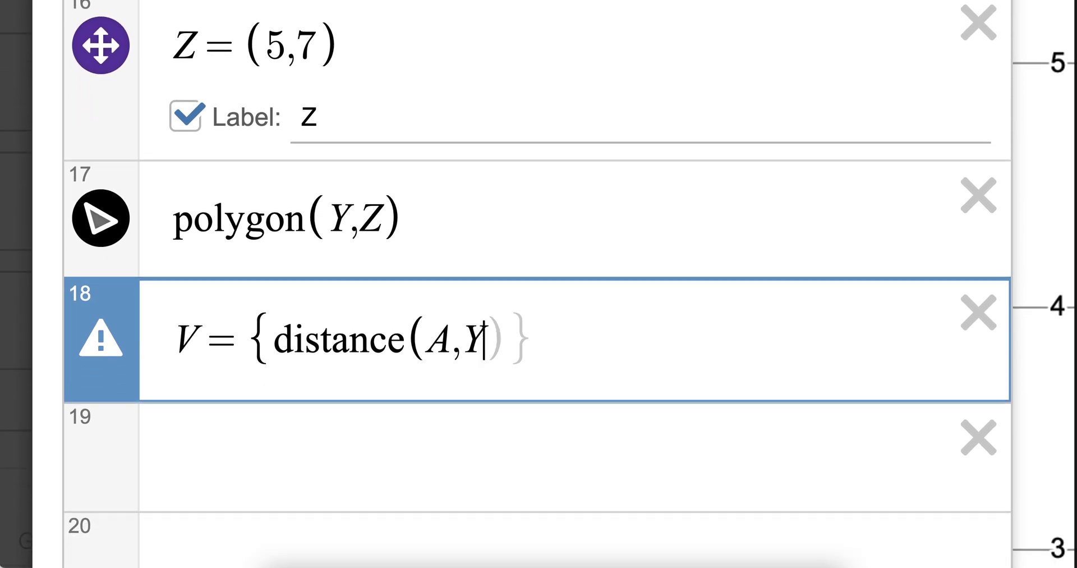
{"action": "type", "text": ")<="}
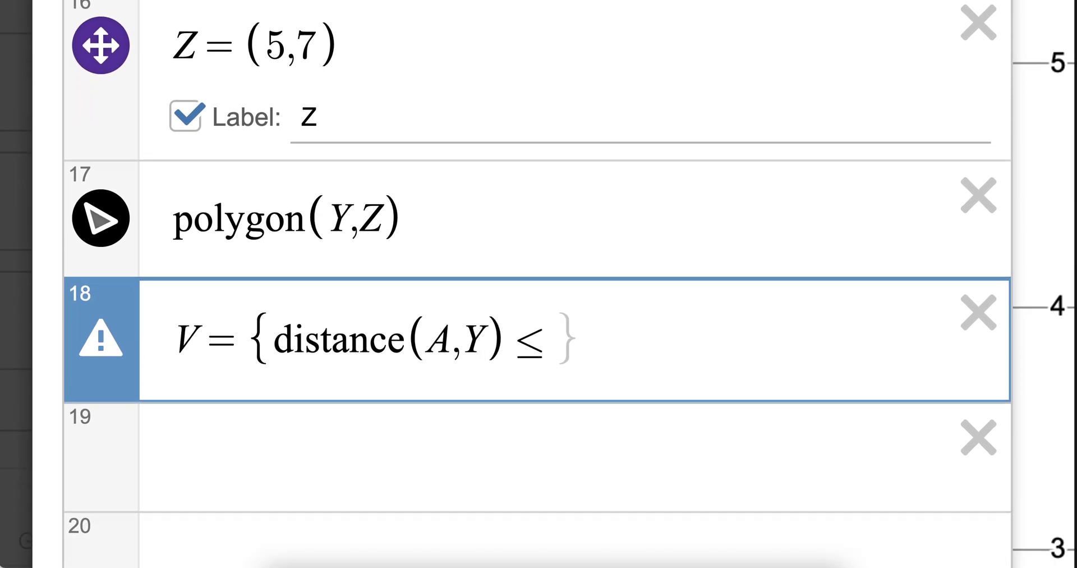
{"action": "type", "text": "0.4,"}
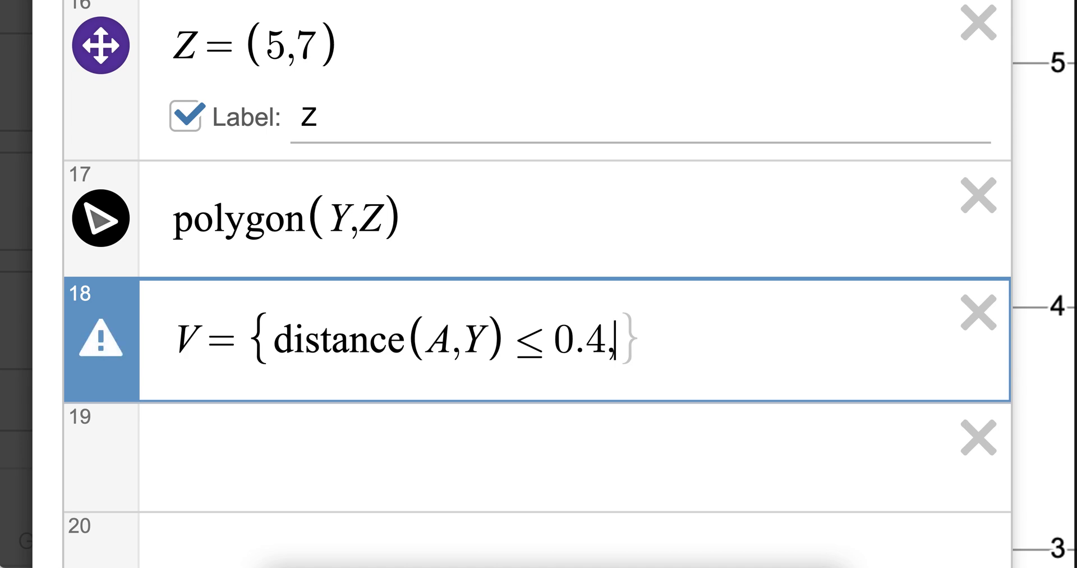
{"action": "type", "text": "Y"}
{"action": "key", "text": "BackSpace"}
{"action": "key", "text": "BackSpace"}
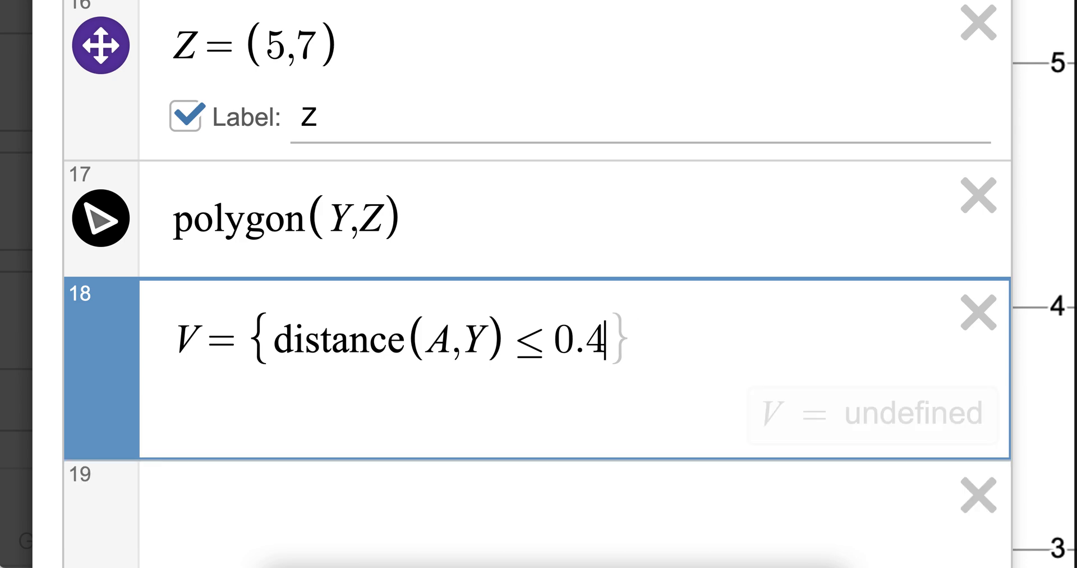
{"action": "type", "text": ":Y,"}
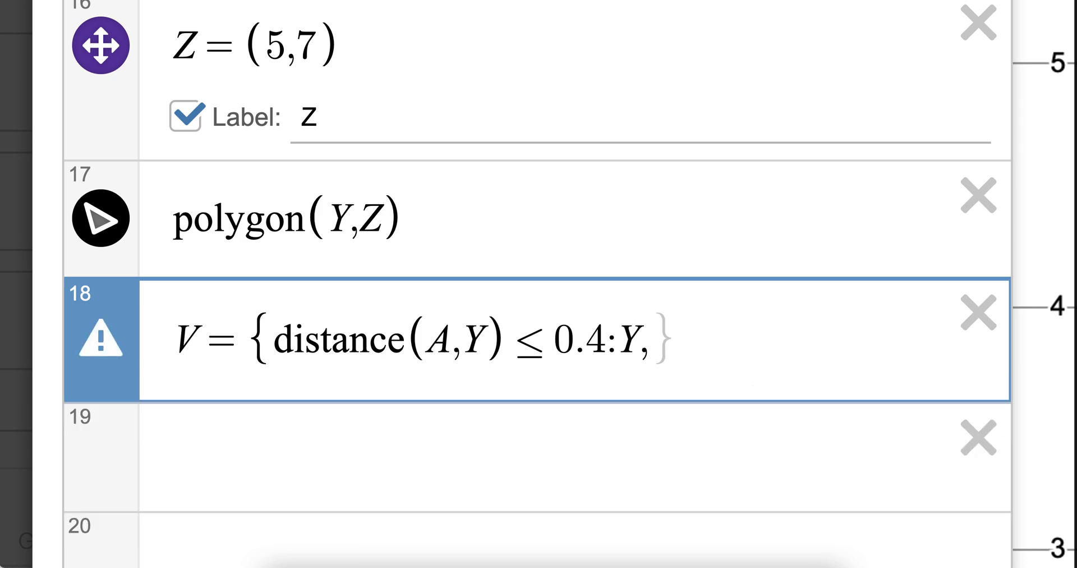
- Add a second condition distance(A,Z)<=0.4: Z with fallback A to finish V
{"action": "left_click_drag", "start_coordinate": [272, 344], "coordinate": [611, 351]}
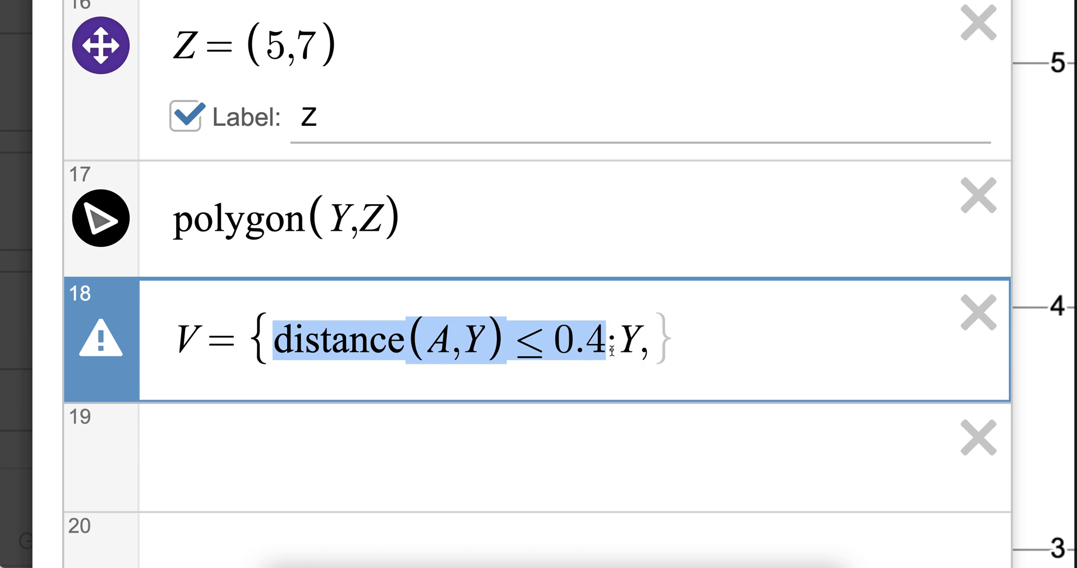
{"action": "key", "text": "ctrl+c"}
{"action": "left_click", "coordinate": [640, 339]}
{"action": "key", "text": "ctrl+v"}
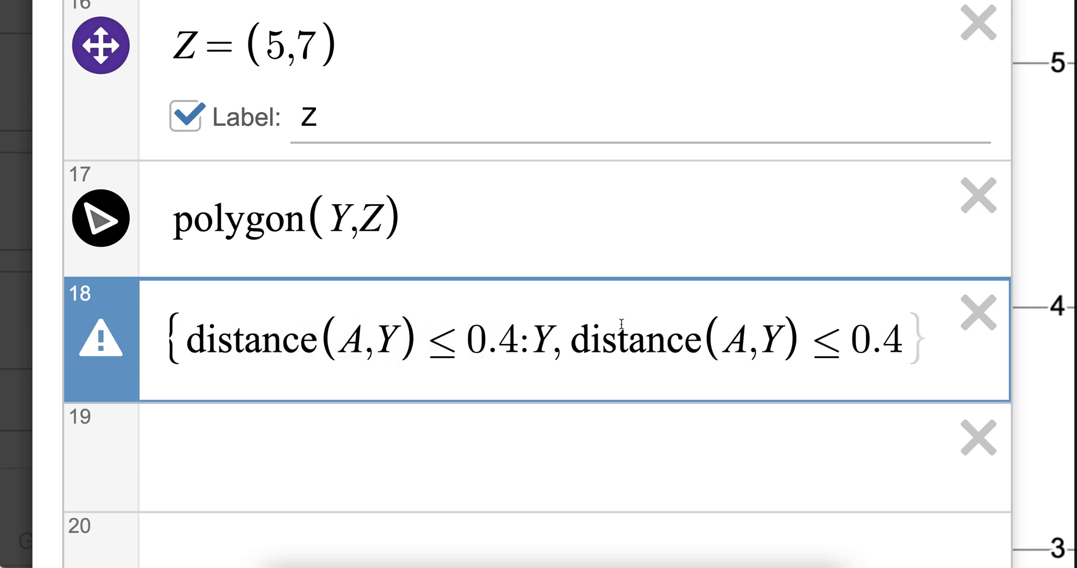
{"action": "left_click", "coordinate": [779, 340]}
{"action": "key", "text": "BackSpace"}
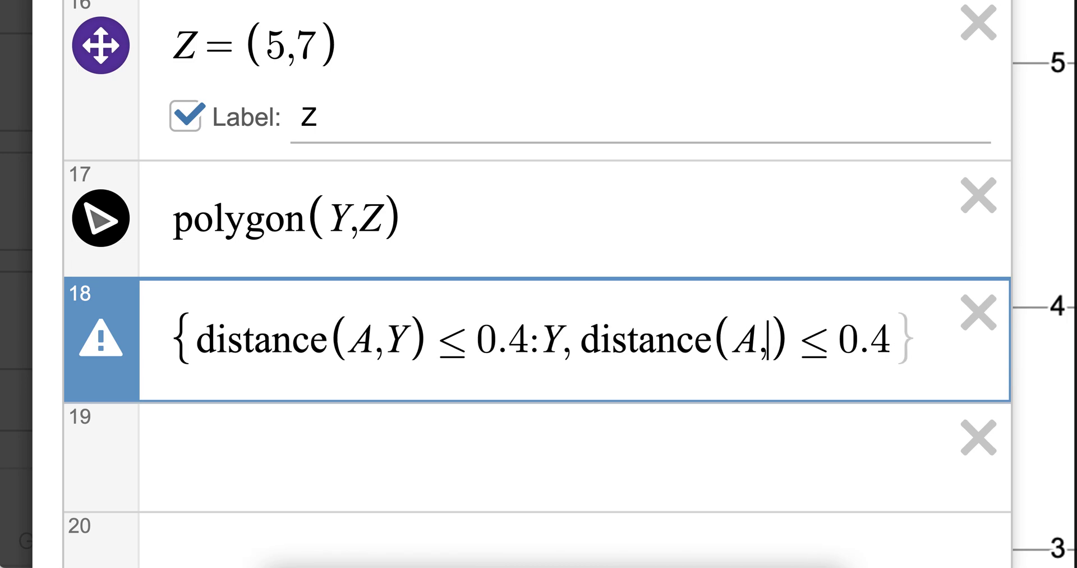
{"action": "type", "text": "Z"}
{"action": "key", "text": "Right"}
{"action": "key", "text": "Right"}
{"action": "key", "text": "Right"}
{"action": "key", "text": "Right"}
{"action": "key", "text": "Right"}
{"action": "key", "text": "Right"}
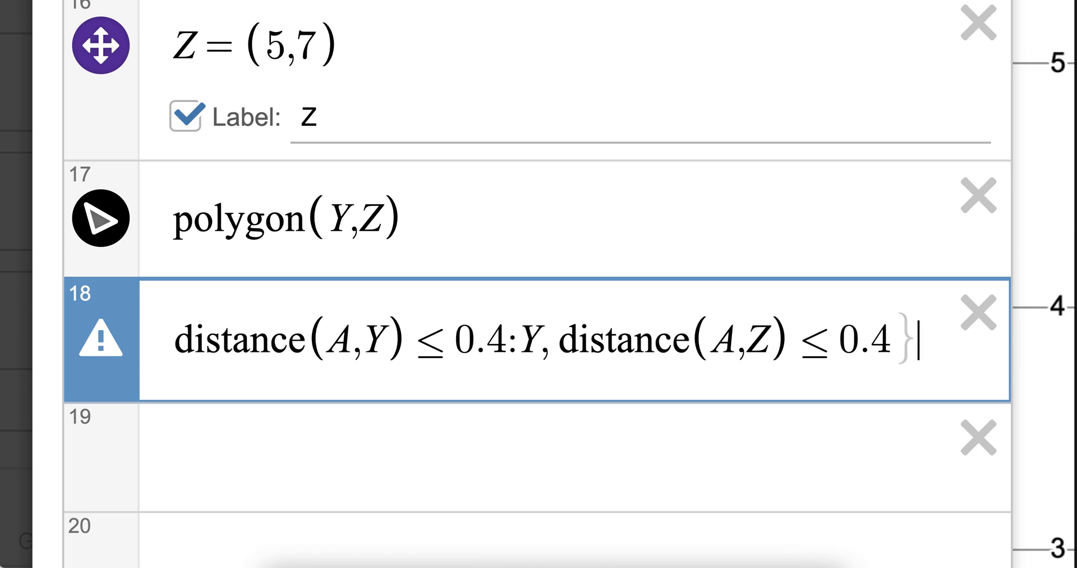
{"action": "key", "text": "Left"}
{"action": "type", "text": ":Z"}
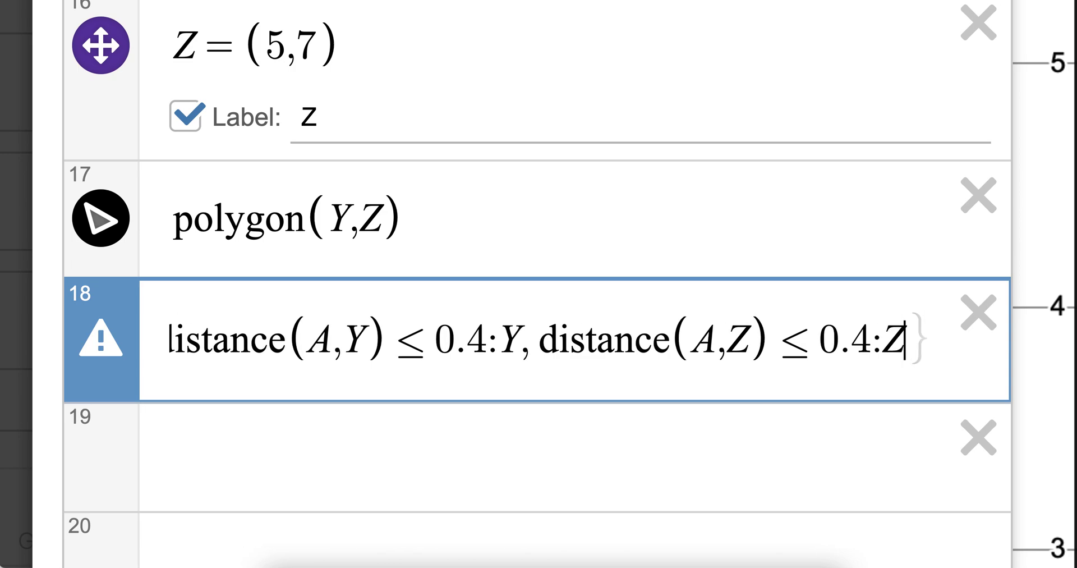
{"action": "type", "text": ","}
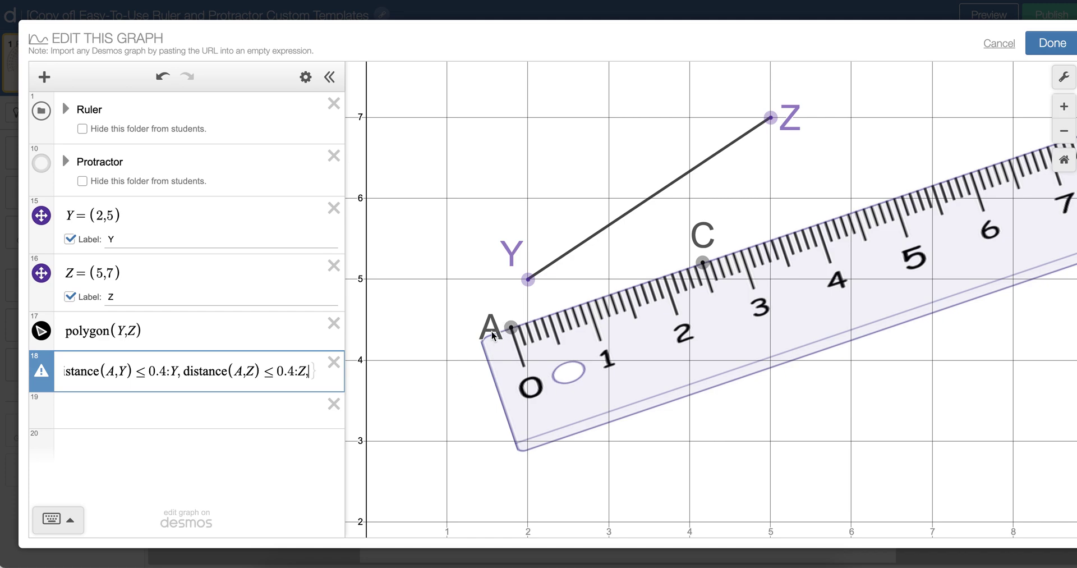
{"action": "type", "text": "A"}
{"action": "key", "text": "Return"}
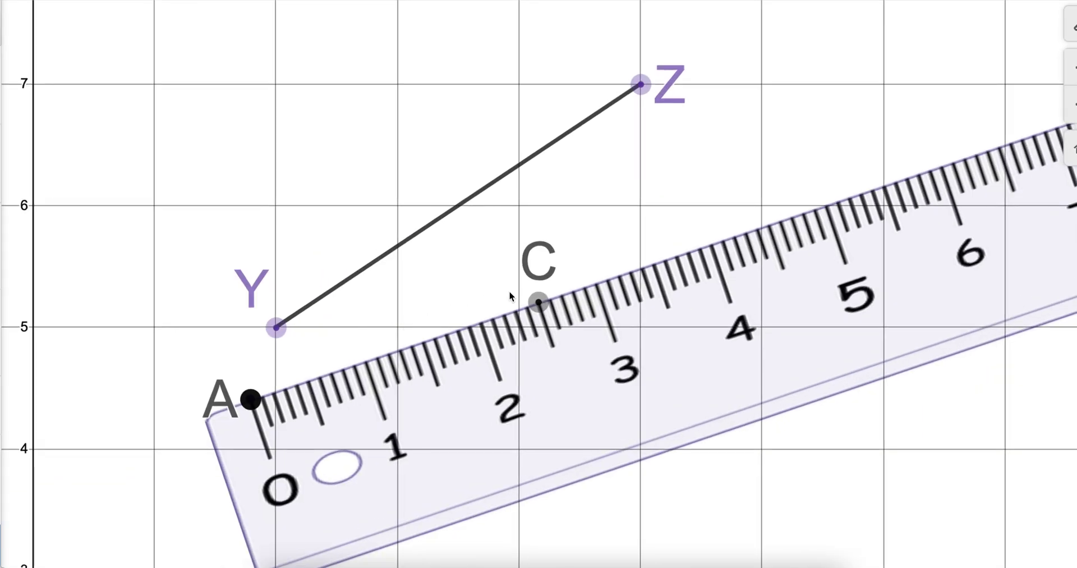
{"action": "scroll", "coordinate": [605, 275], "scroll_direction": "up", "scroll_amount": 3}
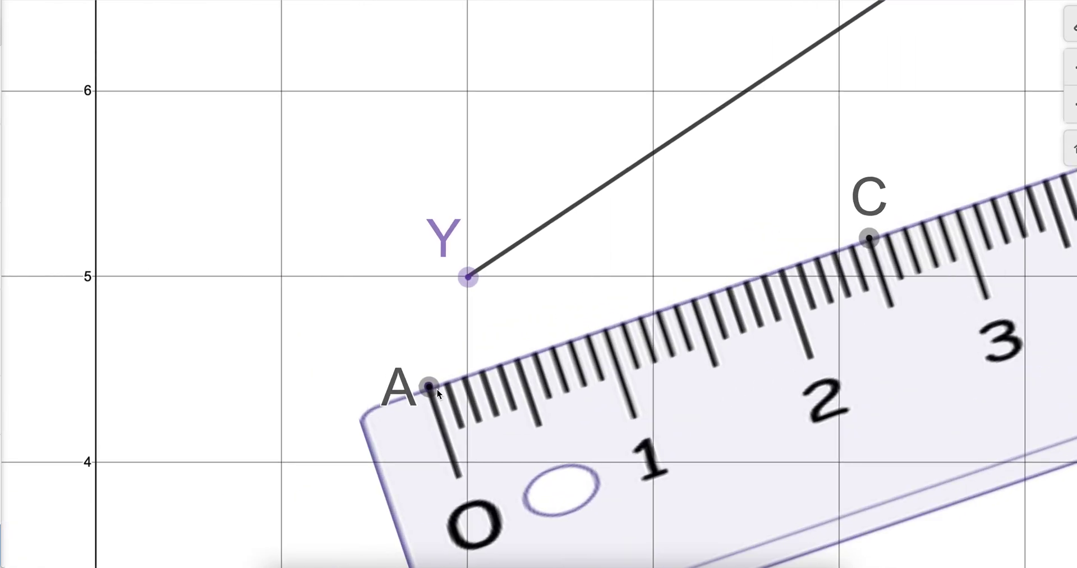
{"action": "left_click_drag", "start_coordinate": [435, 391], "coordinate": [456, 319]}
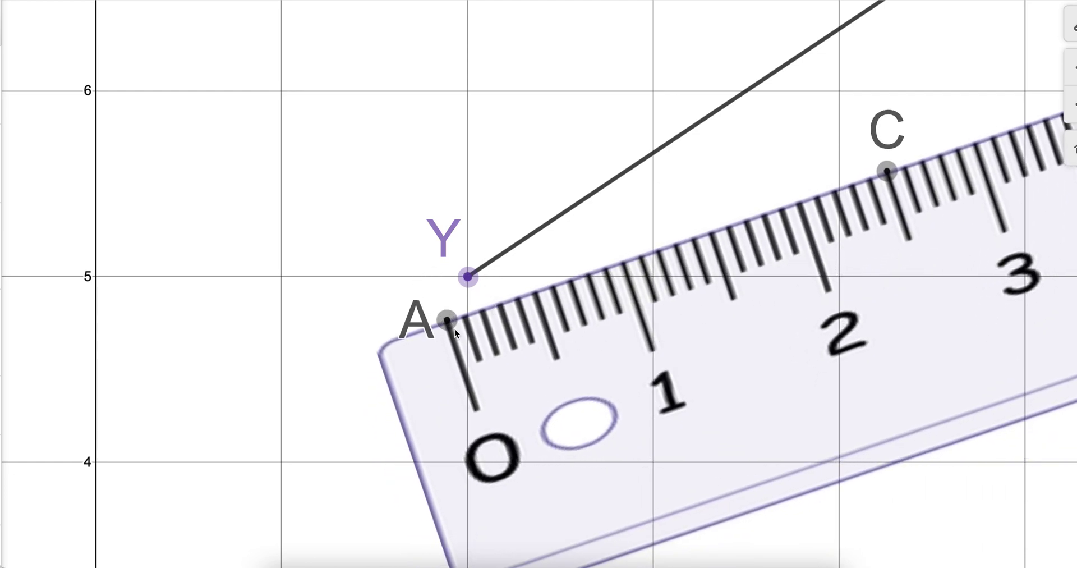
{"action": "left_click_drag", "start_coordinate": [451, 323], "coordinate": [389, 385]}
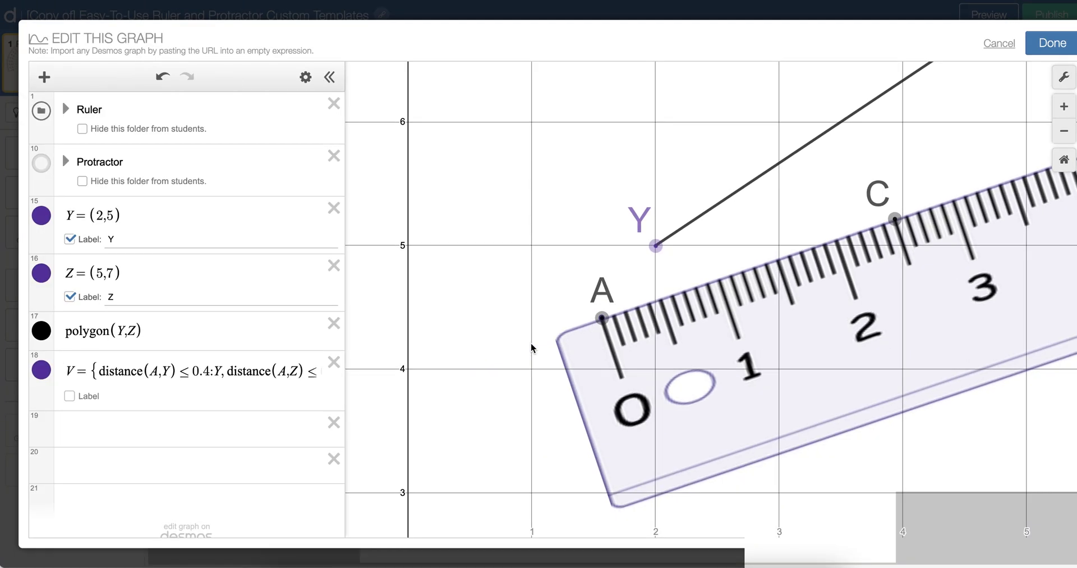
{"action": "left_click", "coordinate": [266, 373]}
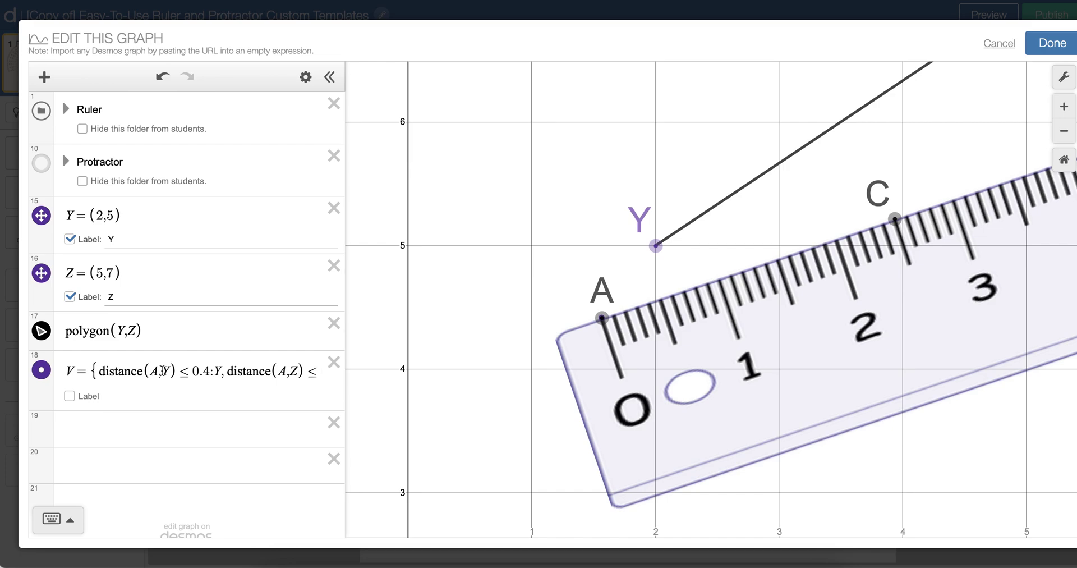
- Move V under the Ruler folder, expand the Ruler folder, and nudge A to (1.287, 4.27)
{"action": "left_click_drag", "start_coordinate": [45, 396], "coordinate": [46, 178]}
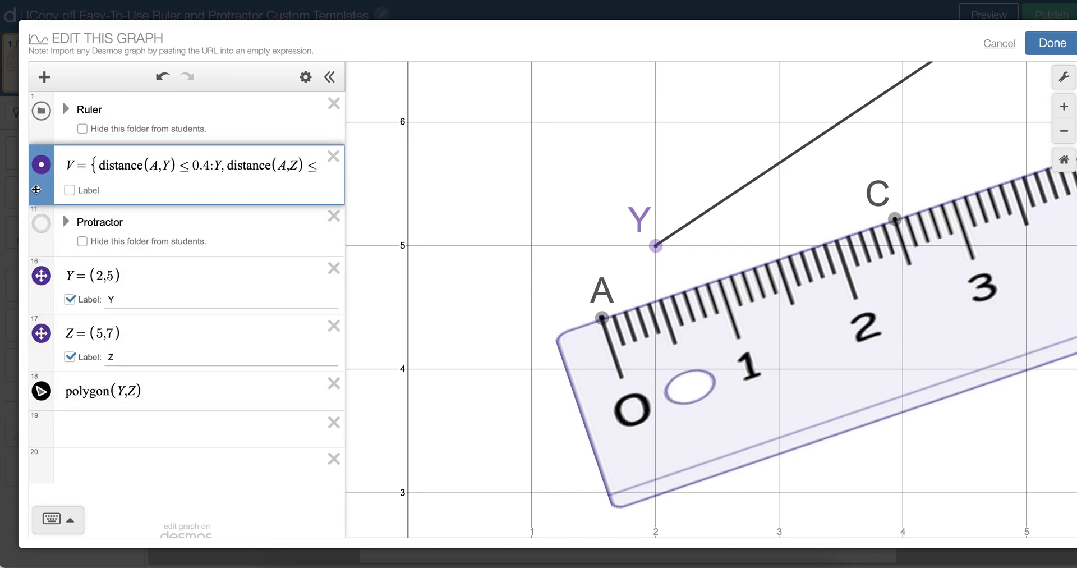
{"action": "left_click", "coordinate": [66, 109]}
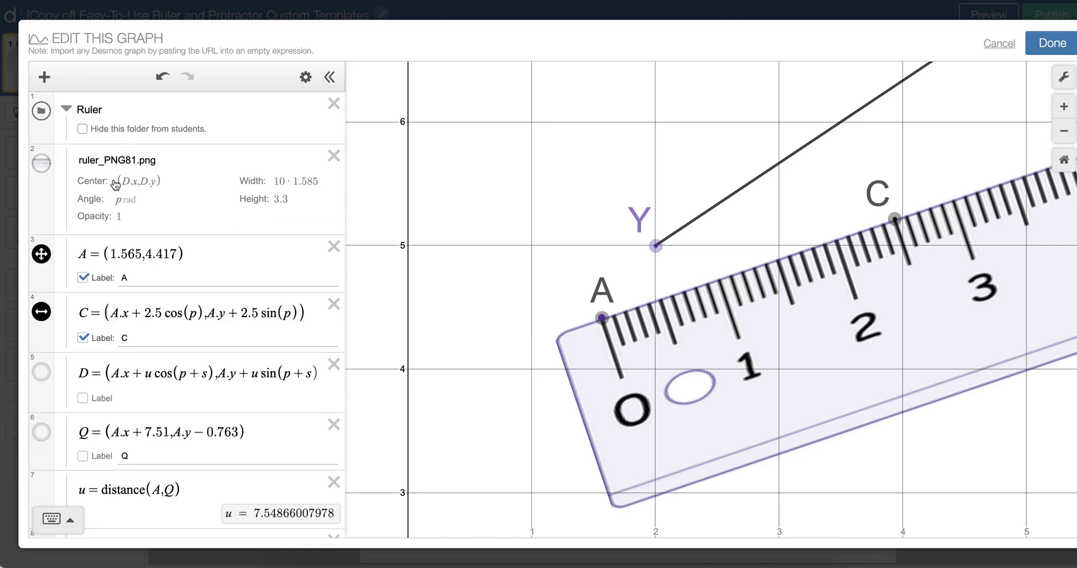
{"action": "scroll", "coordinate": [115, 184], "scroll_direction": "down", "scroll_amount": 2}
{"action": "scroll", "coordinate": [115, 184], "scroll_direction": "down", "scroll_amount": 1}
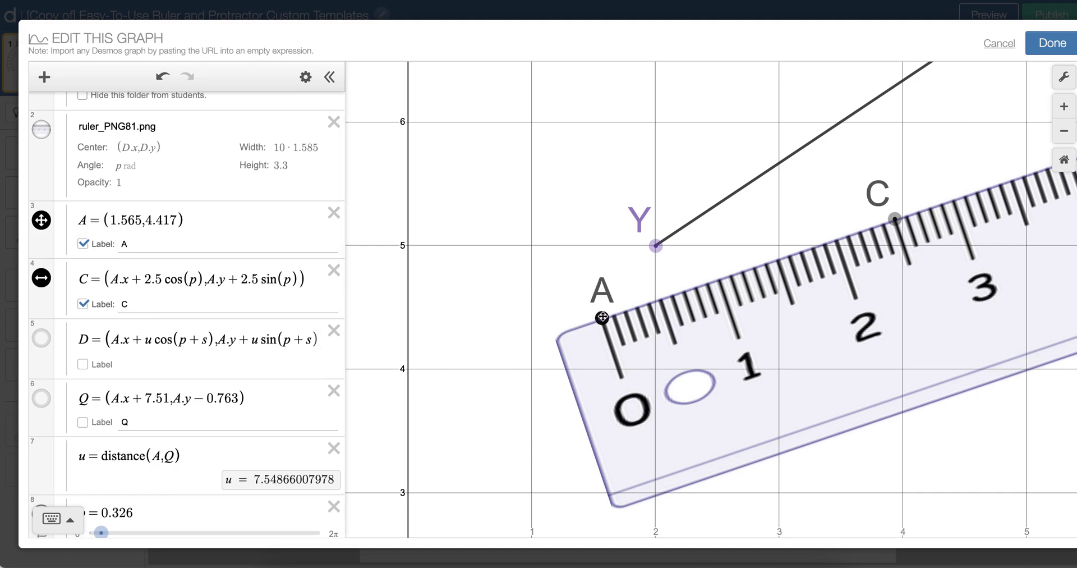
{"action": "left_click_drag", "start_coordinate": [601, 317], "coordinate": [568, 335]}
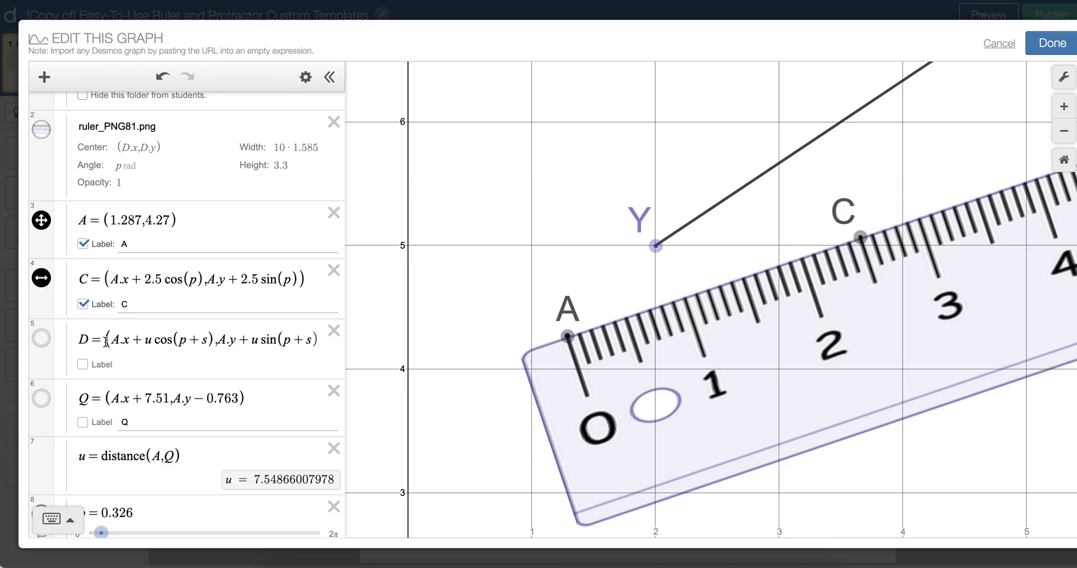
{"action": "left_click", "coordinate": [118, 279]}
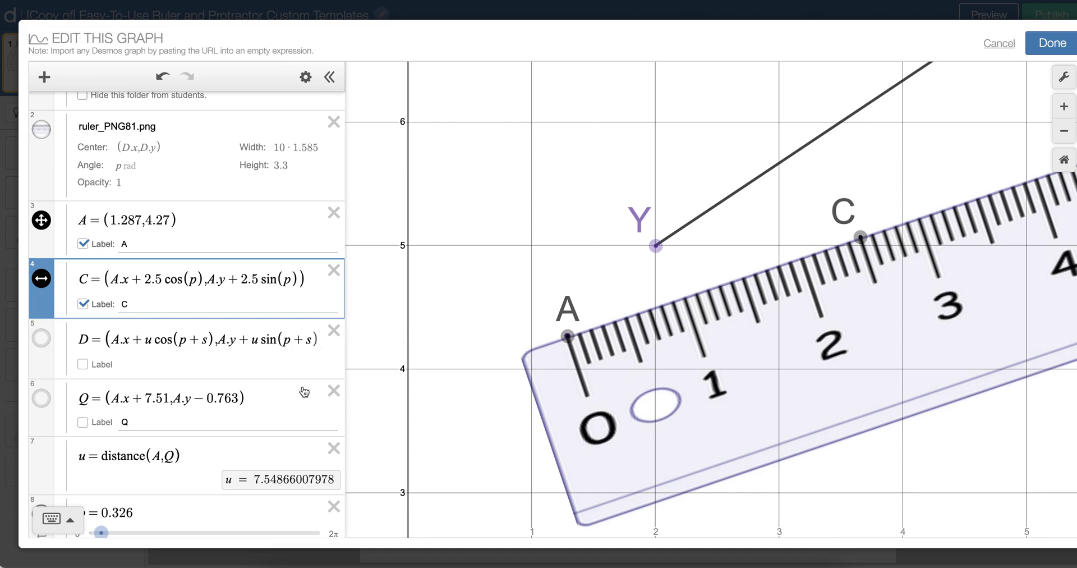
- In point C's definition, replace A.x and A.y with V.x and V.y
{"action": "scroll", "coordinate": [302, 385], "scroll_direction": "down", "scroll_amount": 5}
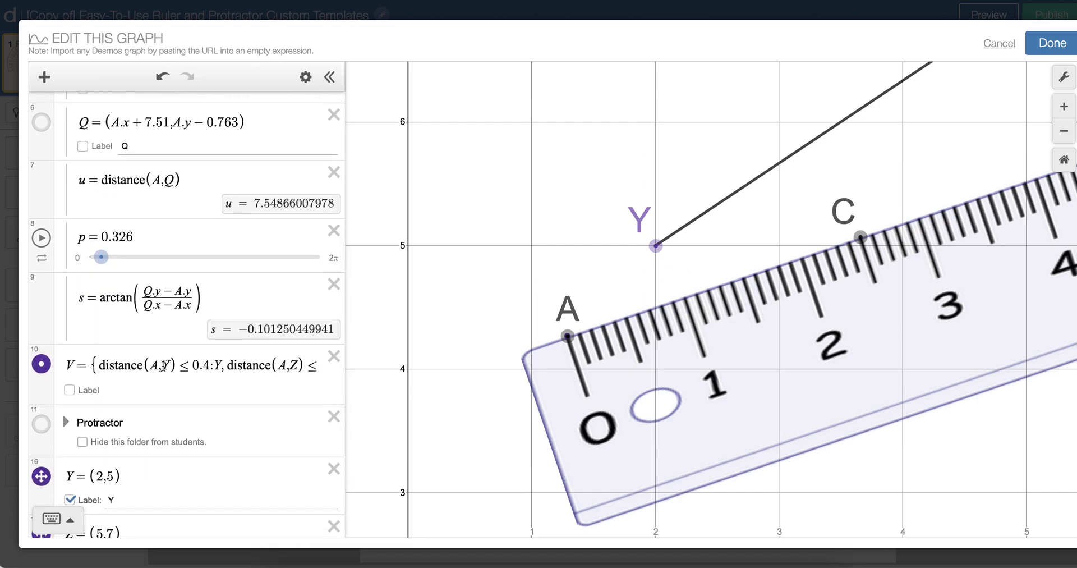
{"action": "scroll", "coordinate": [163, 367], "scroll_direction": "up", "scroll_amount": 6}
{"action": "key", "text": "BackSpace"}
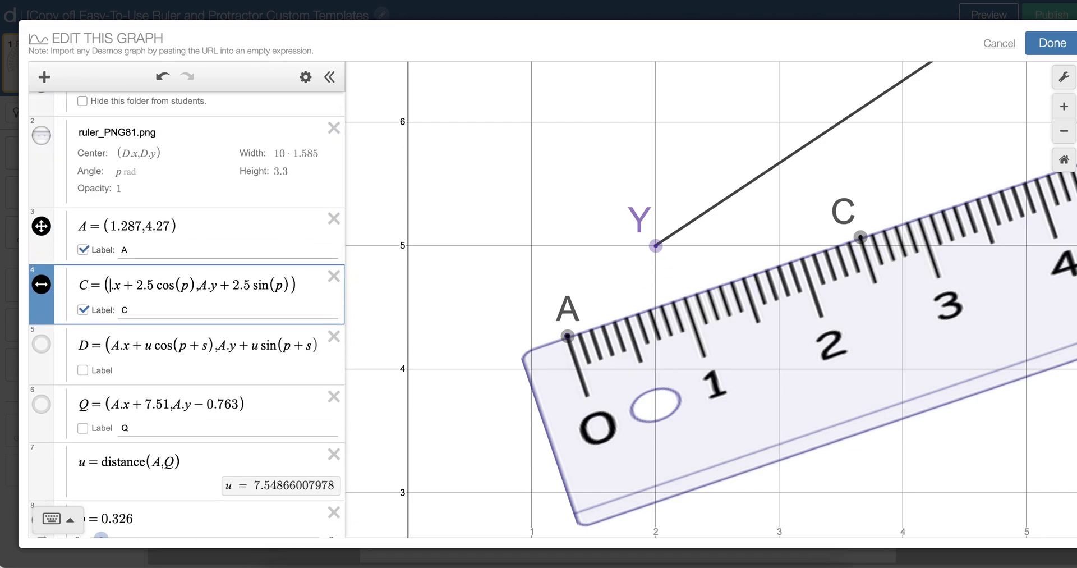
{"action": "type", "text": "V"}
{"action": "left_click", "coordinate": [214, 286]}
{"action": "key", "text": "BackSpace"}
{"action": "type", "text": "V"}
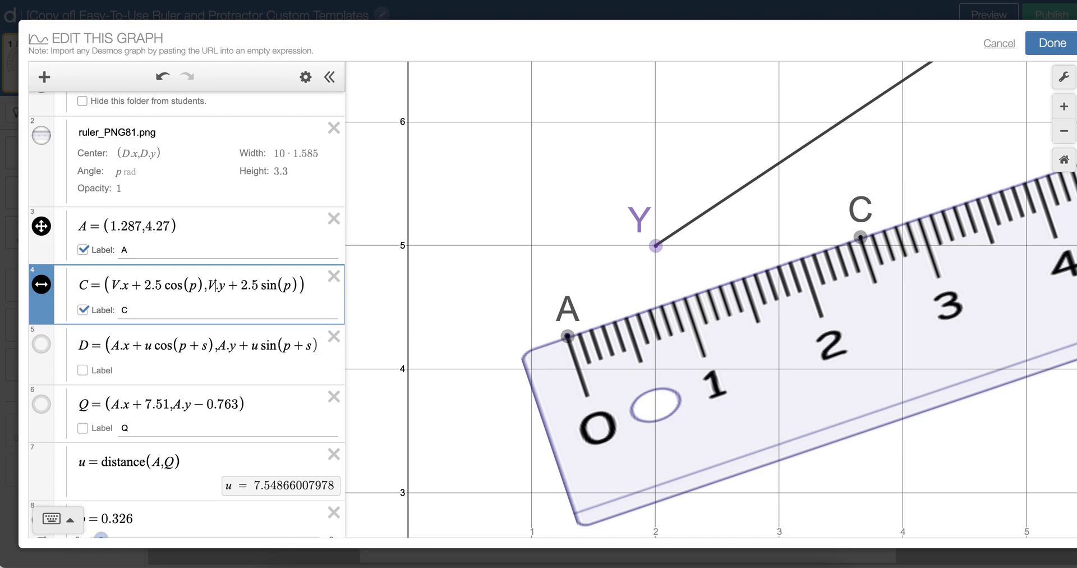
- In point D's definition, replace A.x and A.y with V.x and V.y
{"action": "left_click", "coordinate": [120, 346]}
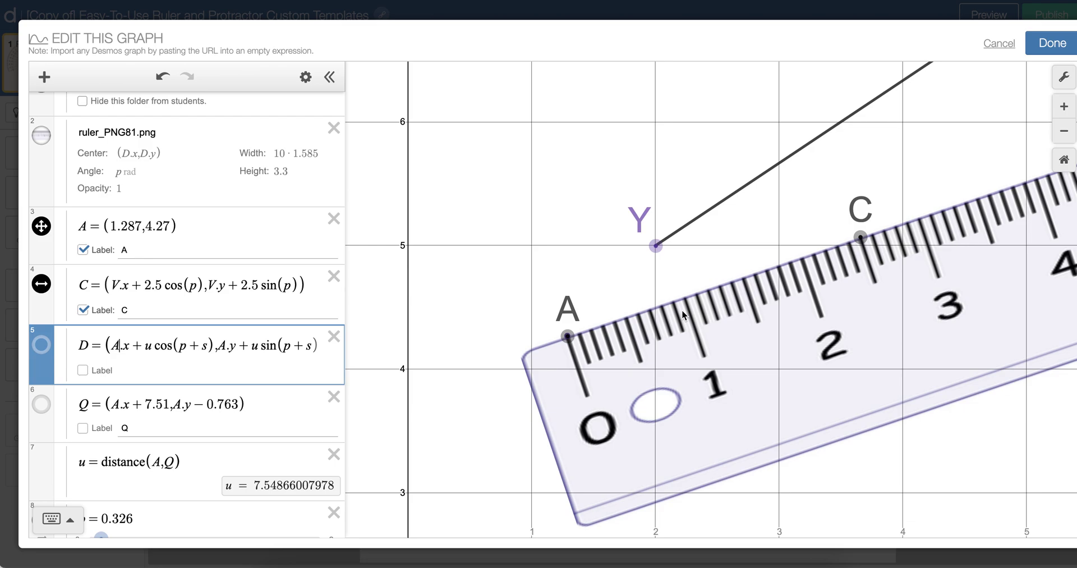
{"action": "key", "text": "BackSpace"}
{"action": "type", "text": "V"}
{"action": "key", "text": "BackSpace"}
{"action": "type", "text": "V"}
{"action": "key", "text": "Down"}
{"action": "key", "text": "Down"}
{"action": "key", "text": "Down"}
{"action": "key", "text": "Down"}
{"action": "key", "text": "Down"}
{"action": "key", "text": "Down"}
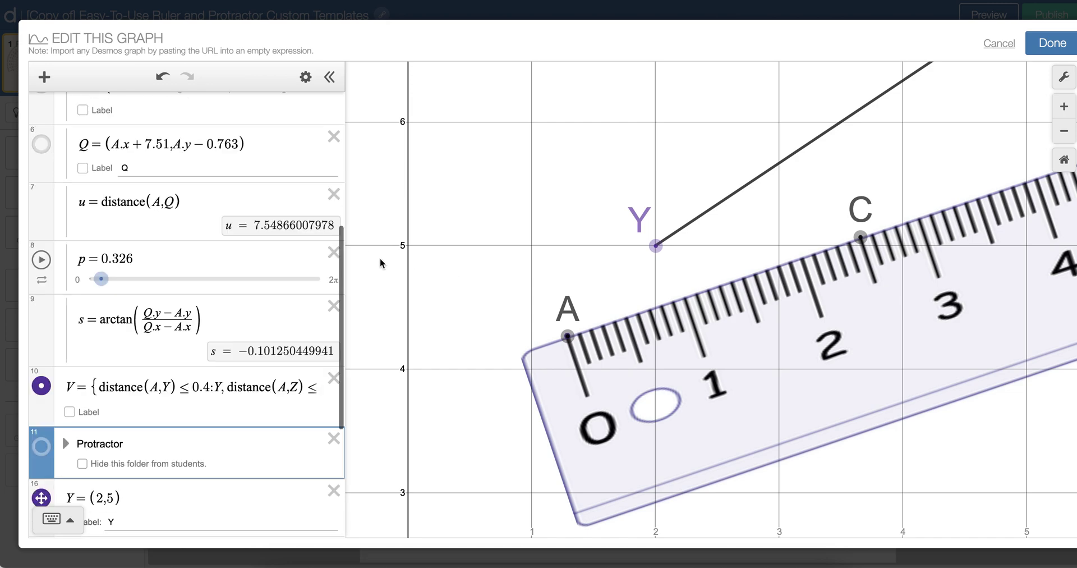
- Hide the V snap point on the graph and collapse the Ruler folder
{"action": "left_click", "coordinate": [42, 387]}
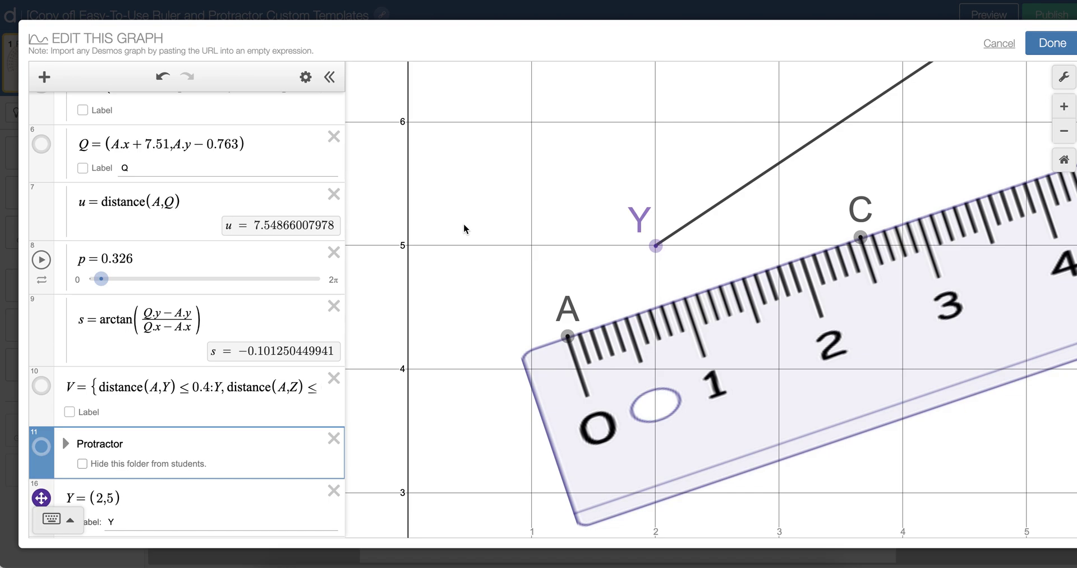
{"action": "scroll", "coordinate": [147, 208], "scroll_direction": "up", "scroll_amount": 10}
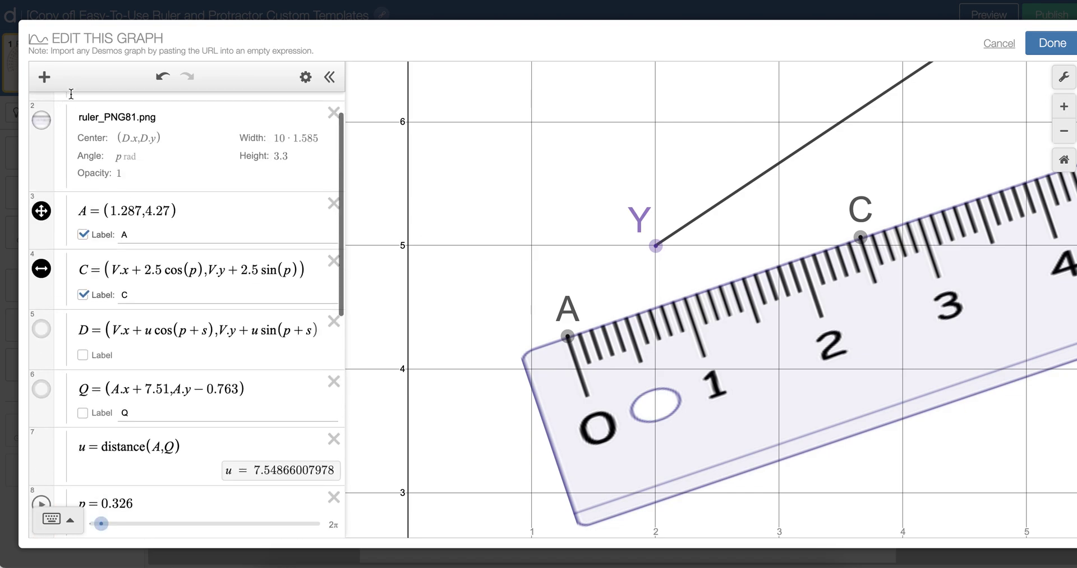
{"action": "left_click", "coordinate": [67, 109]}
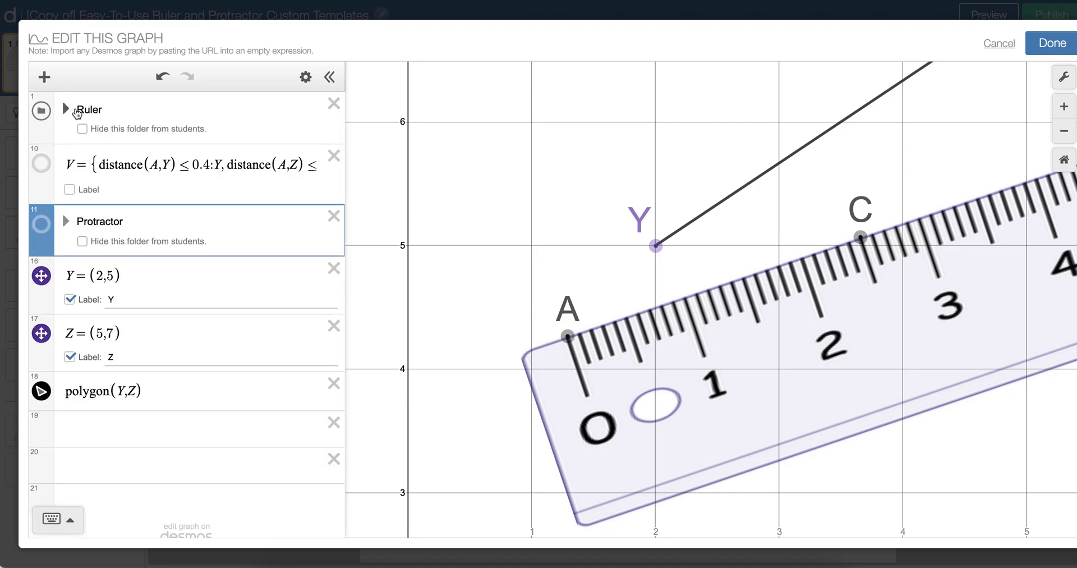
- Test the ruler by snapping point A onto vertices Y and Z and rotating it around them
{"action": "left_click_drag", "start_coordinate": [568, 336], "coordinate": [649, 280]}
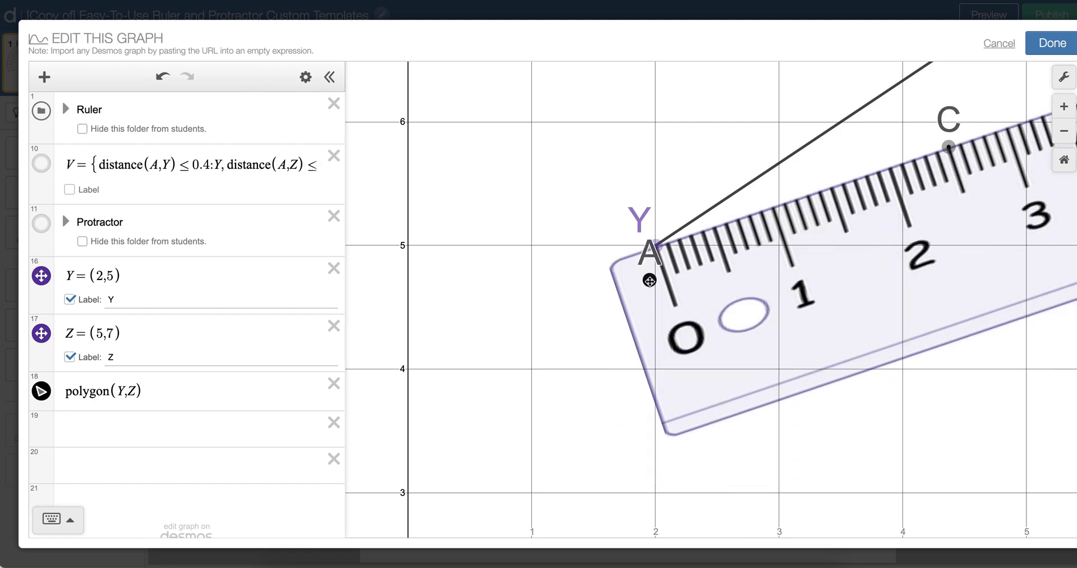
{"action": "left_click_drag", "start_coordinate": [947, 147], "coordinate": [908, 276]}
{"action": "scroll", "coordinate": [815, 235], "scroll_direction": "down", "scroll_amount": 5}
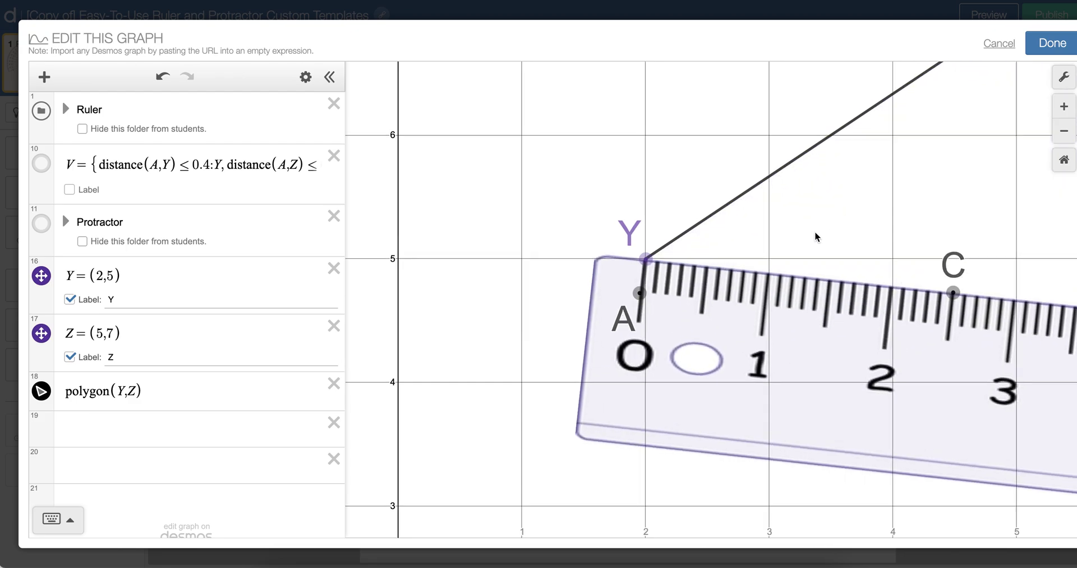
{"action": "left_click_drag", "start_coordinate": [757, 258], "coordinate": [686, 311]}
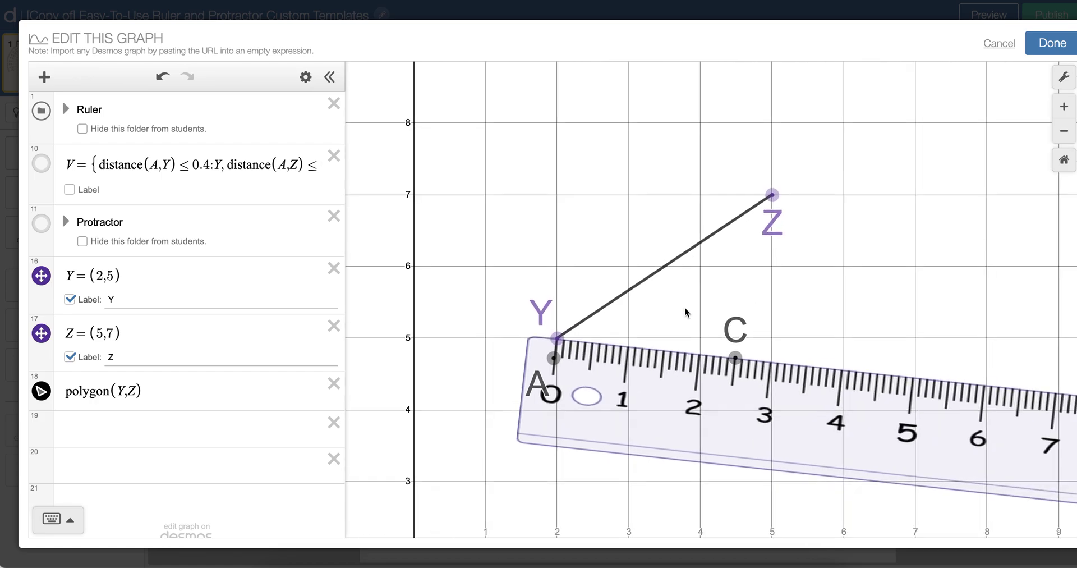
{"action": "mouse_move", "coordinate": [735, 357]}
{"action": "left_mouse_down"}
{"action": "mouse_move", "coordinate": [733, 238]}
{"action": "mouse_move", "coordinate": [732, 377]}
{"action": "left_mouse_up"}
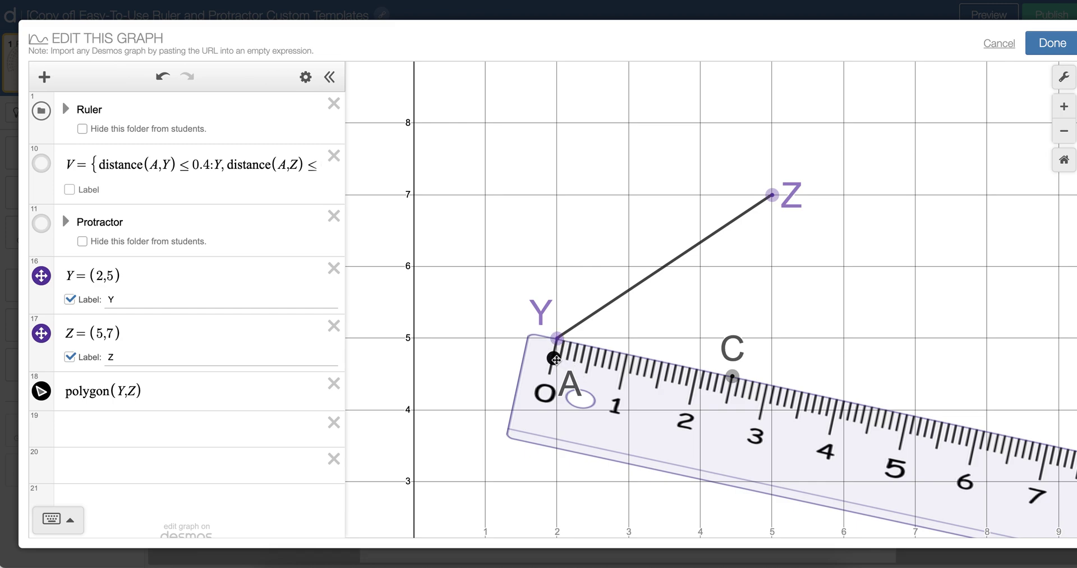
{"action": "left_click_drag", "start_coordinate": [554, 358], "coordinate": [769, 195]}
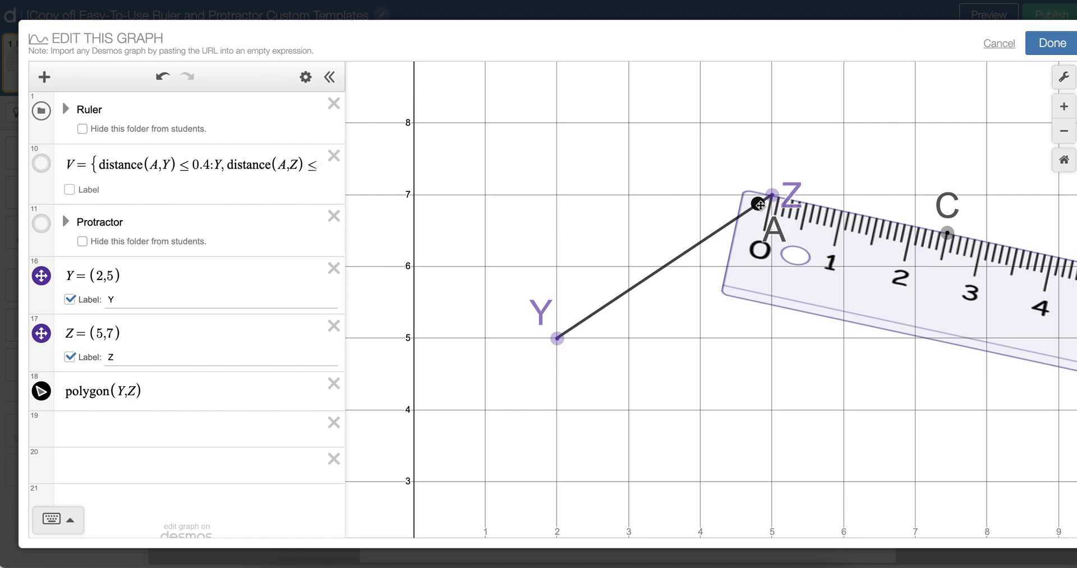
{"action": "left_click_drag", "start_coordinate": [946, 232], "coordinate": [883, 336]}
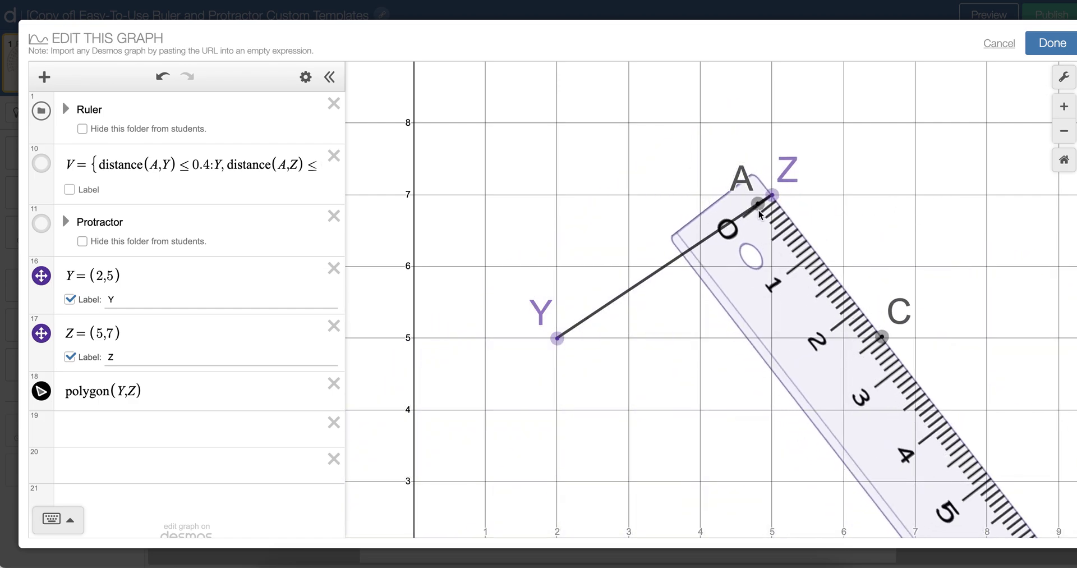
- Slide the ruler out of the way and drag vertex Y left to about (1,5)
{"action": "left_click_drag", "start_coordinate": [759, 216], "coordinate": [644, 436]}
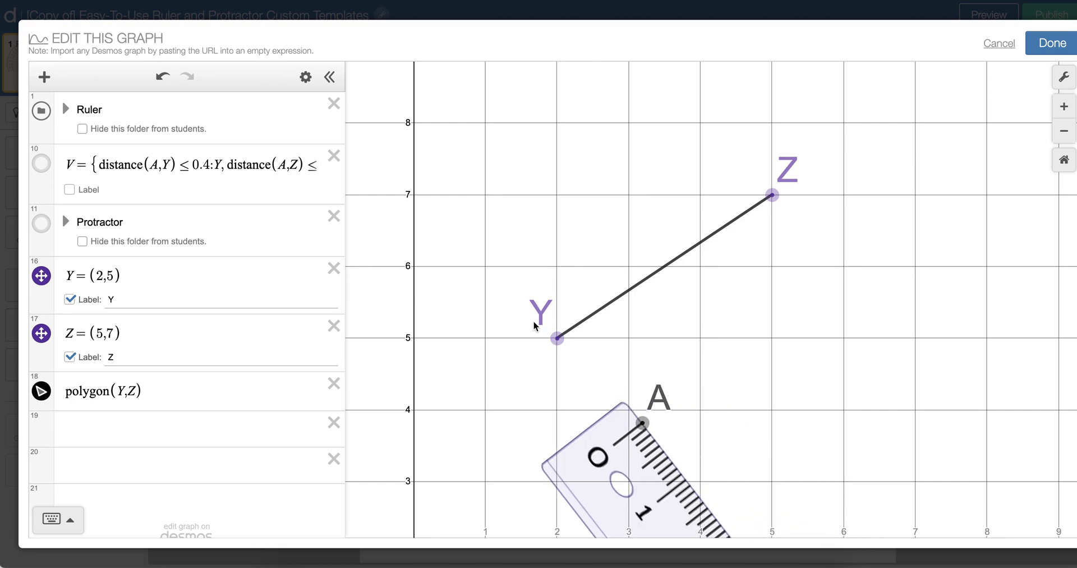
{"action": "left_click_drag", "start_coordinate": [554, 340], "coordinate": [484, 337]}
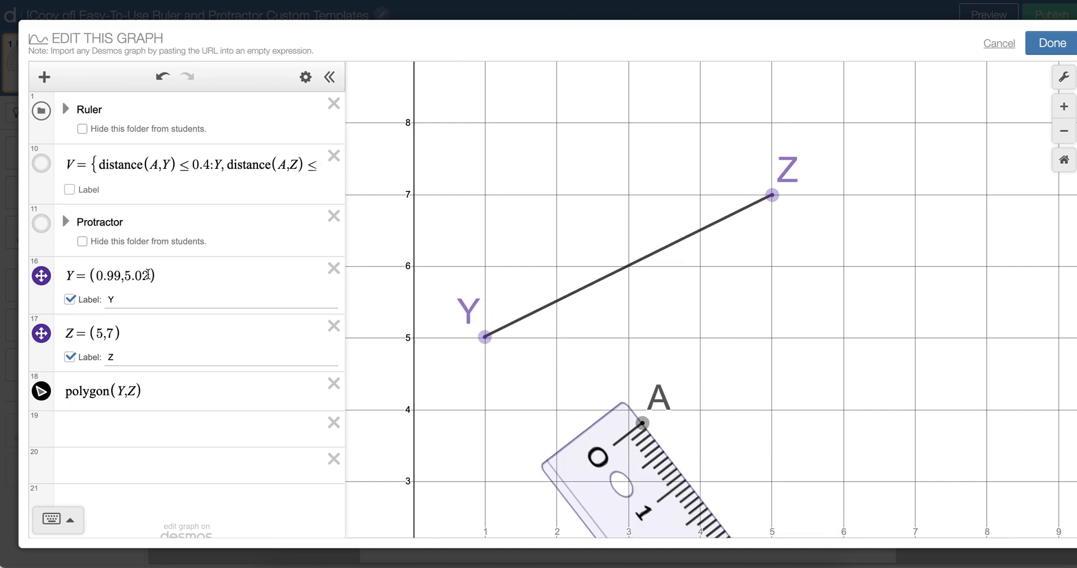
{"action": "left_click", "coordinate": [150, 274]}
- Retype Y as exactly (1,5) and change Z's y-coordinate from 7 to 8, giving Z = (5,8)
{"action": "key", "text": "BackSpace"}
{"action": "key", "text": "BackSpace"}
{"action": "key", "text": "BackSpace"}
{"action": "key", "text": "BackSpace"}
{"action": "key", "text": "BackSpace"}
{"action": "key", "text": "BackSpace"}
{"action": "key", "text": "BackSpace"}
{"action": "key", "text": "BackSpace"}
{"action": "key", "text": "BackSpace"}
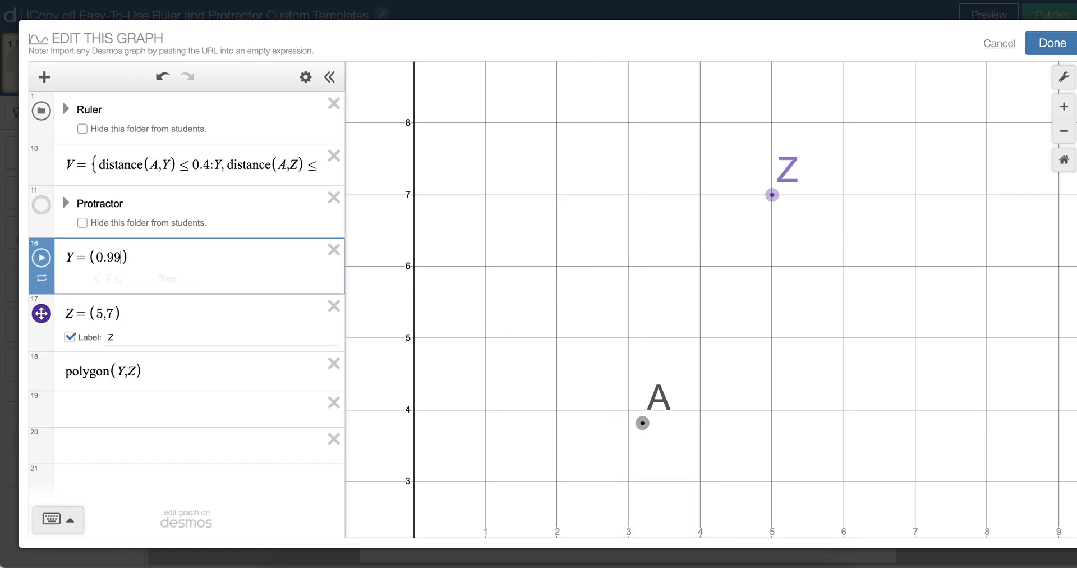
{"action": "type", "text": "1,5"}
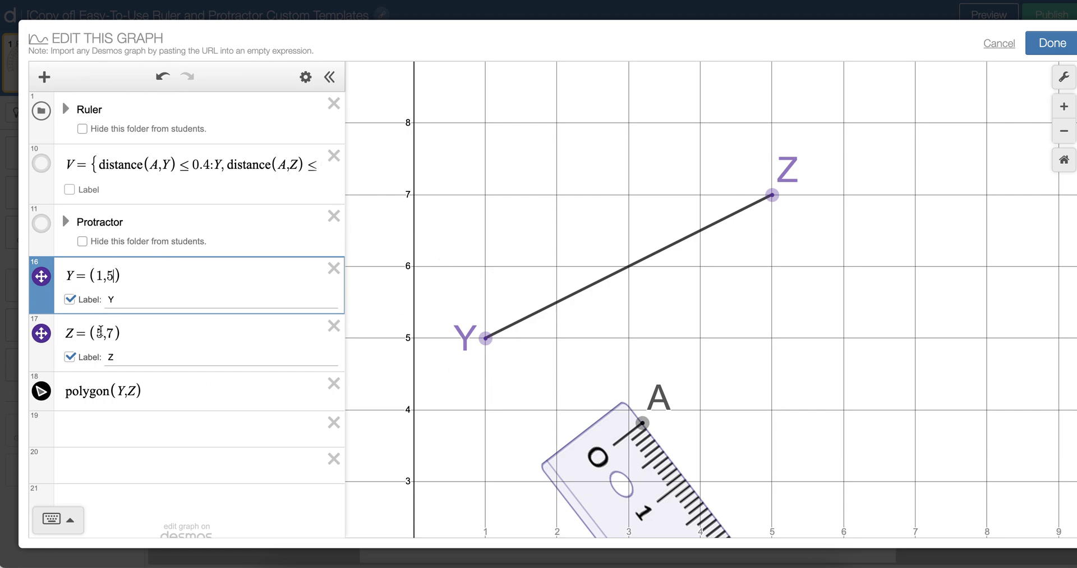
{"action": "left_click", "coordinate": [111, 332]}
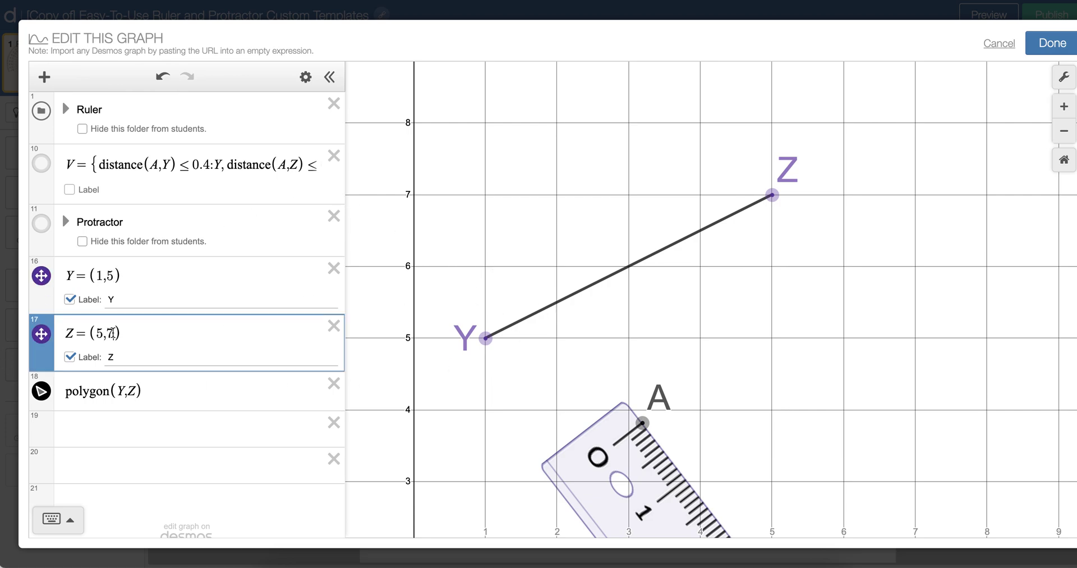
{"action": "key", "text": "BackSpace"}
{"action": "type", "text": "8"}
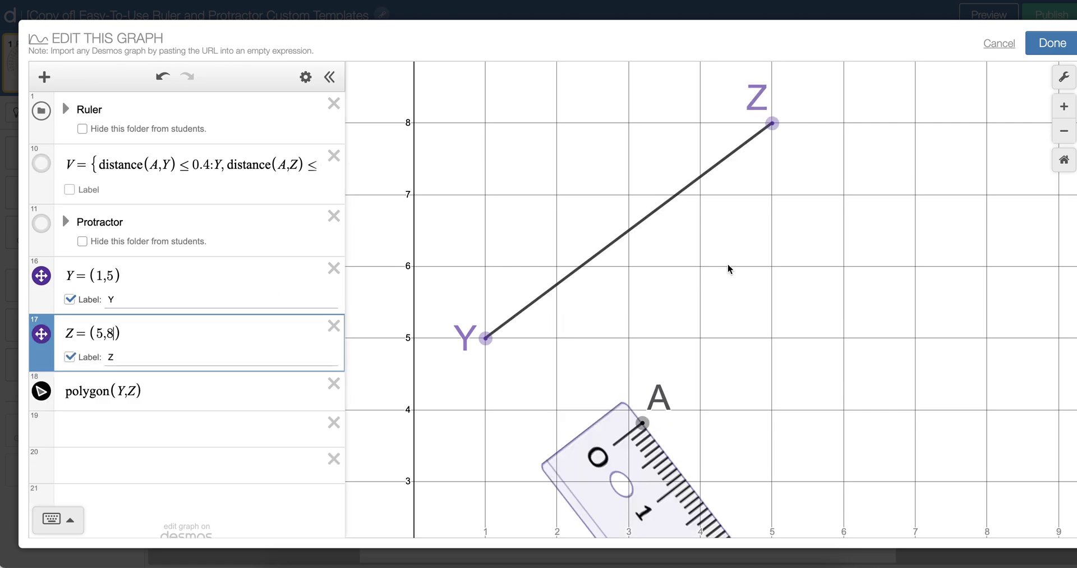
{"action": "left_click", "coordinate": [730, 269]}
- Turn off dragging for points Y and Z, then move the ruler's zero point up to segment YZ
{"action": "left_click", "coordinate": [305, 76]}
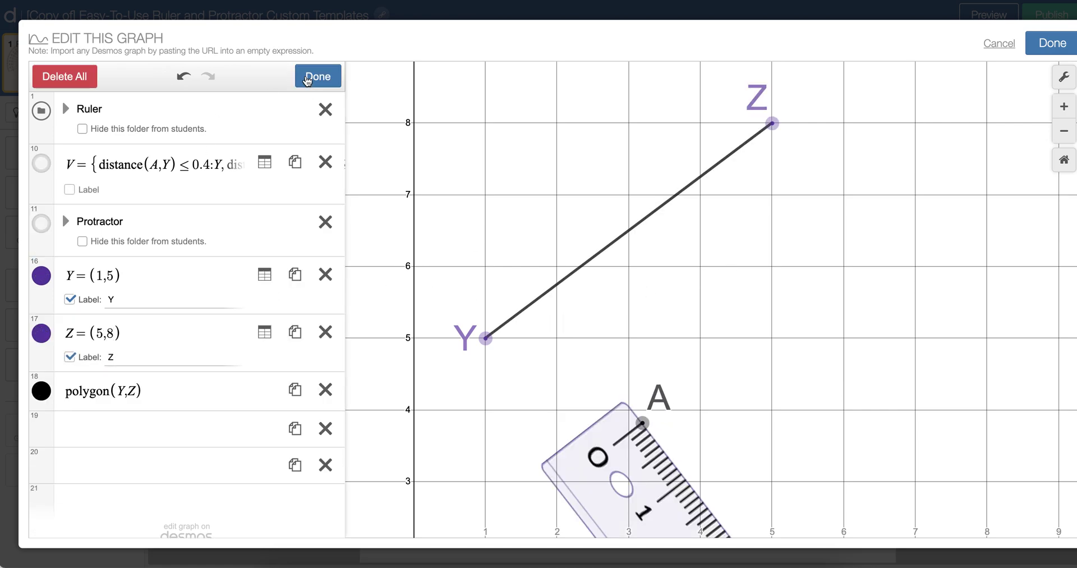
{"action": "left_click", "coordinate": [45, 277]}
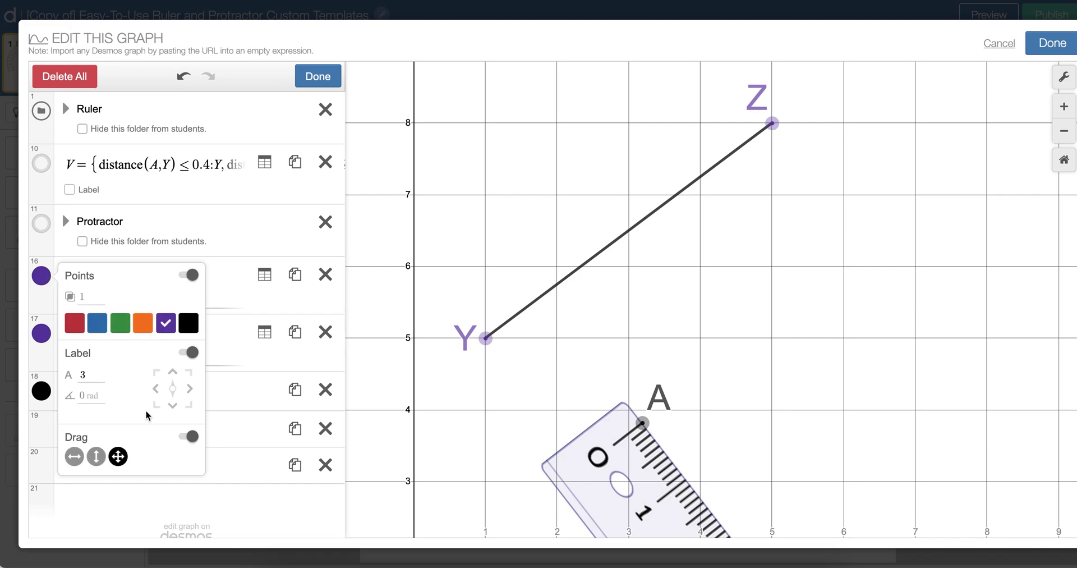
{"action": "left_click", "coordinate": [45, 334]}
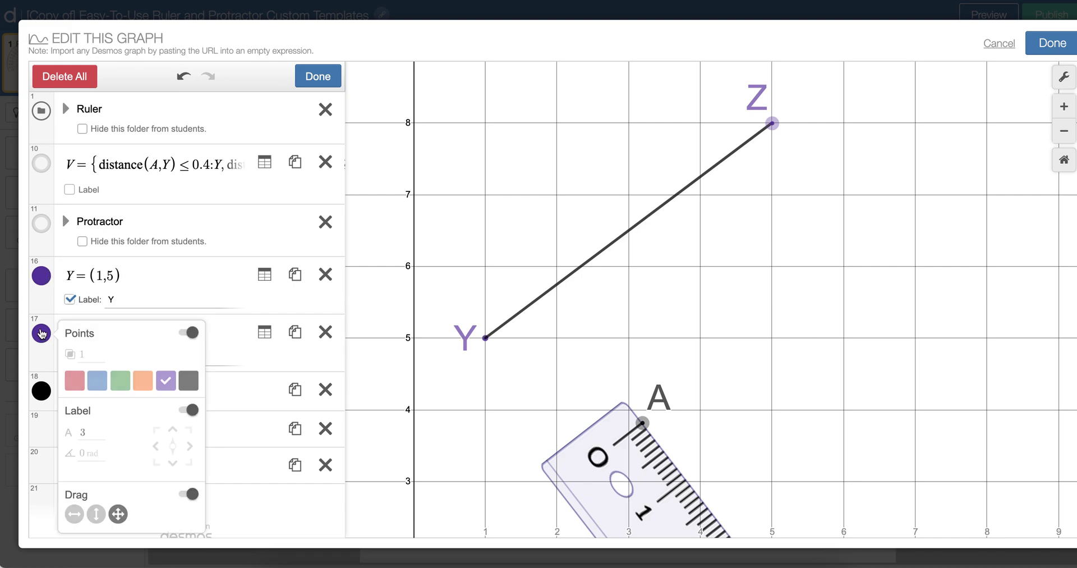
{"action": "left_click", "coordinate": [193, 494]}
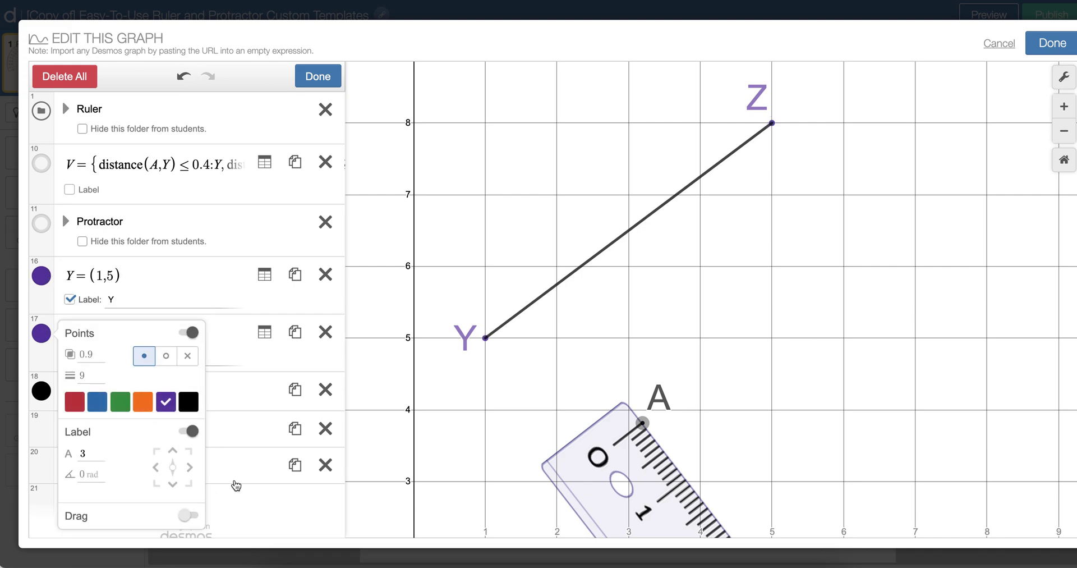
{"action": "left_click", "coordinate": [669, 360]}
{"action": "left_click_drag", "start_coordinate": [644, 425], "coordinate": [599, 282]}
- Place the ruler's zero at Y along segment YZ, then lay it horizontal below the segment
{"action": "mouse_move", "coordinate": [722, 402]}
{"action": "left_mouse_down"}
{"action": "mouse_move", "coordinate": [711, 426]}
{"action": "mouse_move", "coordinate": [744, 387]}
{"action": "mouse_move", "coordinate": [716, 420]}
{"action": "left_mouse_up"}
{"action": "left_click_drag", "start_coordinate": [750, 463], "coordinate": [735, 445]}
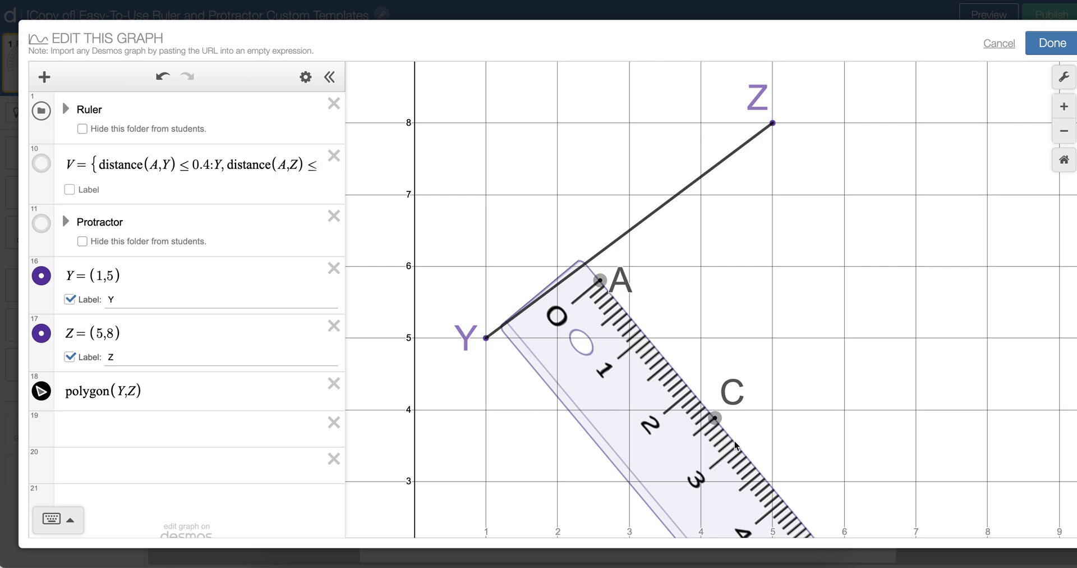
{"action": "left_click_drag", "start_coordinate": [599, 281], "coordinate": [501, 326]}
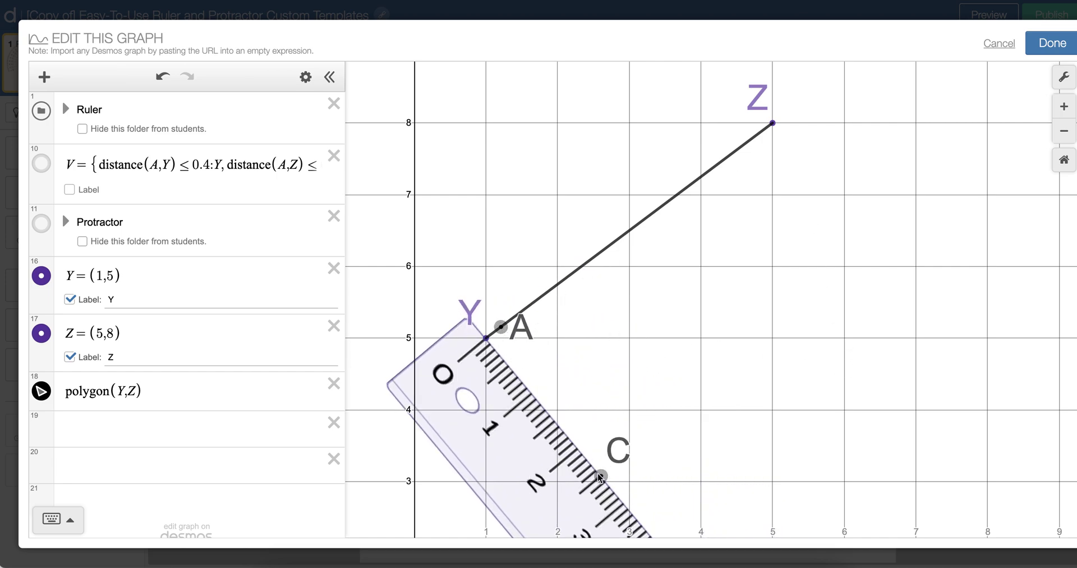
{"action": "left_click_drag", "start_coordinate": [599, 477], "coordinate": [640, 226]}
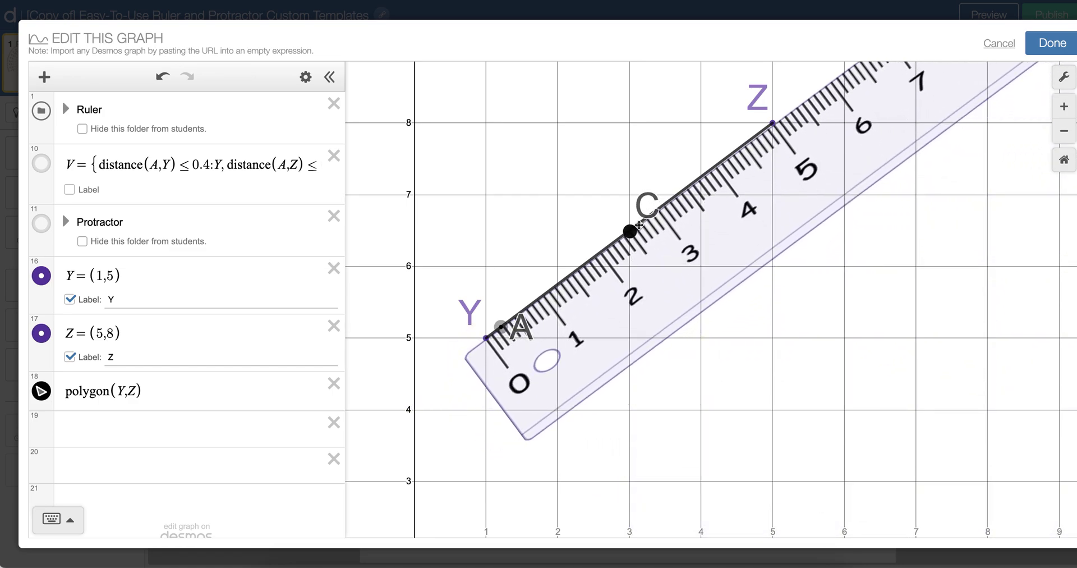
{"action": "left_click_drag", "start_coordinate": [639, 225], "coordinate": [678, 339]}
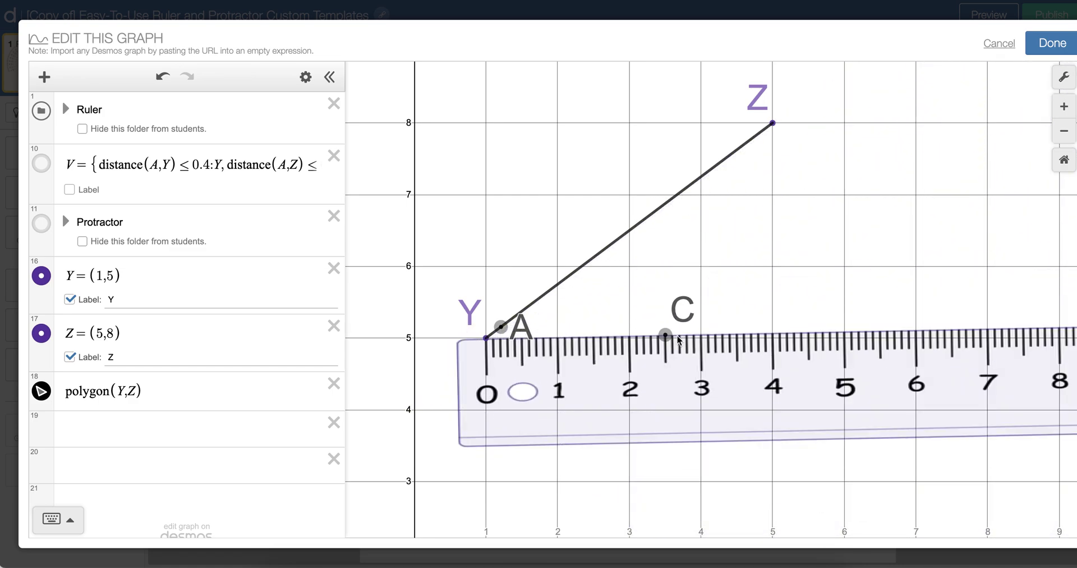
{"action": "left_click_drag", "start_coordinate": [500, 330], "coordinate": [527, 412]}
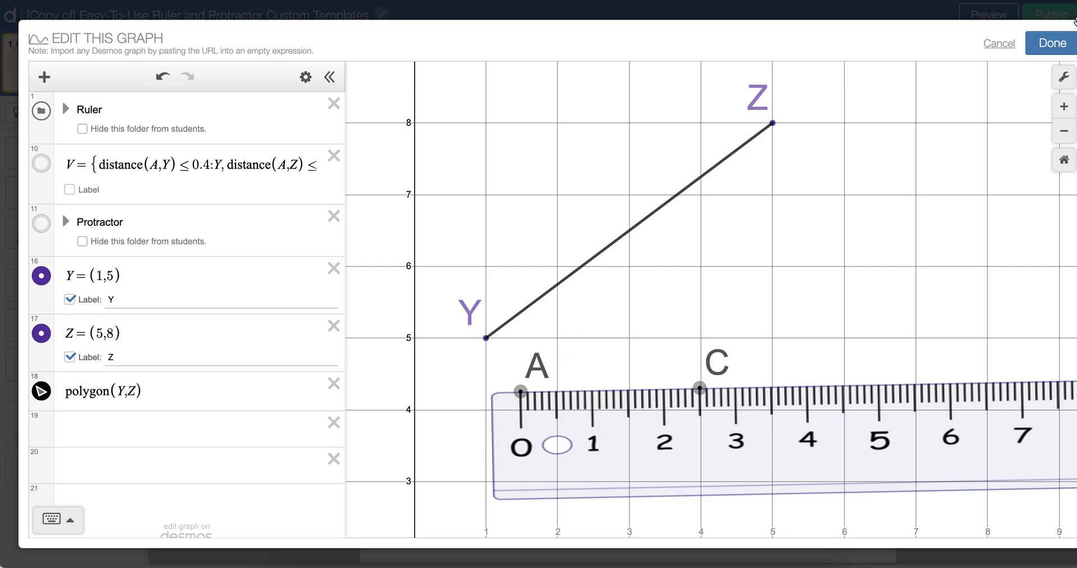
- Save the graph, duplicate the Ruler and Protractor Together screen, and reopen screen 1's graph
{"action": "left_click", "coordinate": [1057, 36]}
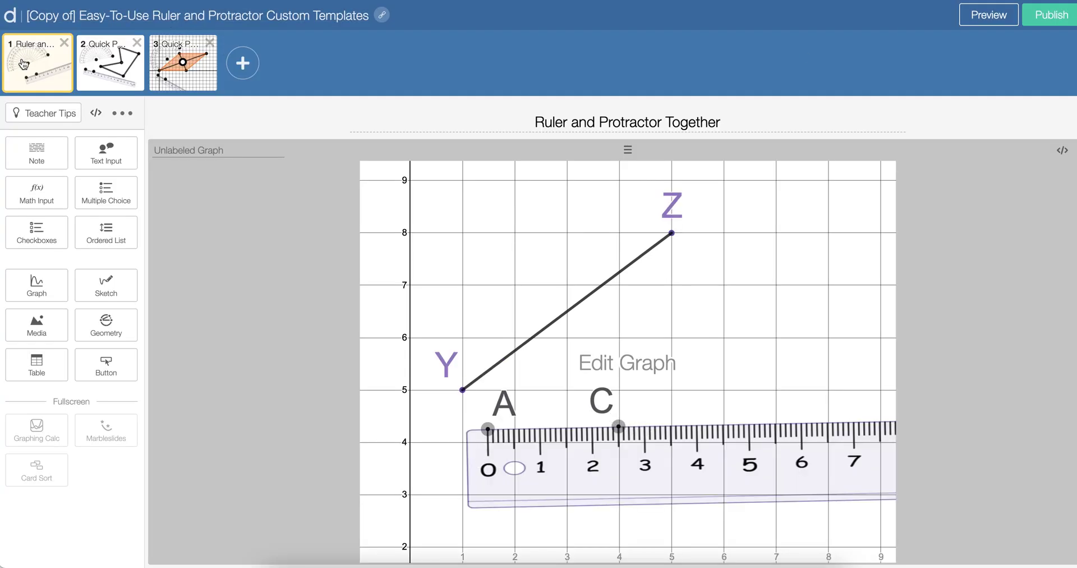
{"action": "left_click", "coordinate": [122, 113]}
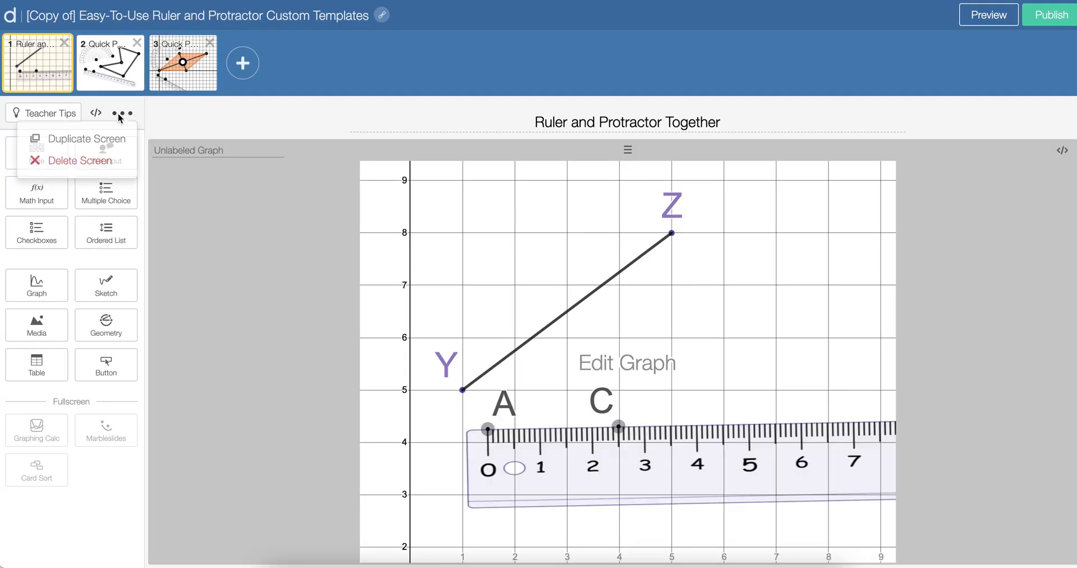
{"action": "left_click", "coordinate": [105, 145]}
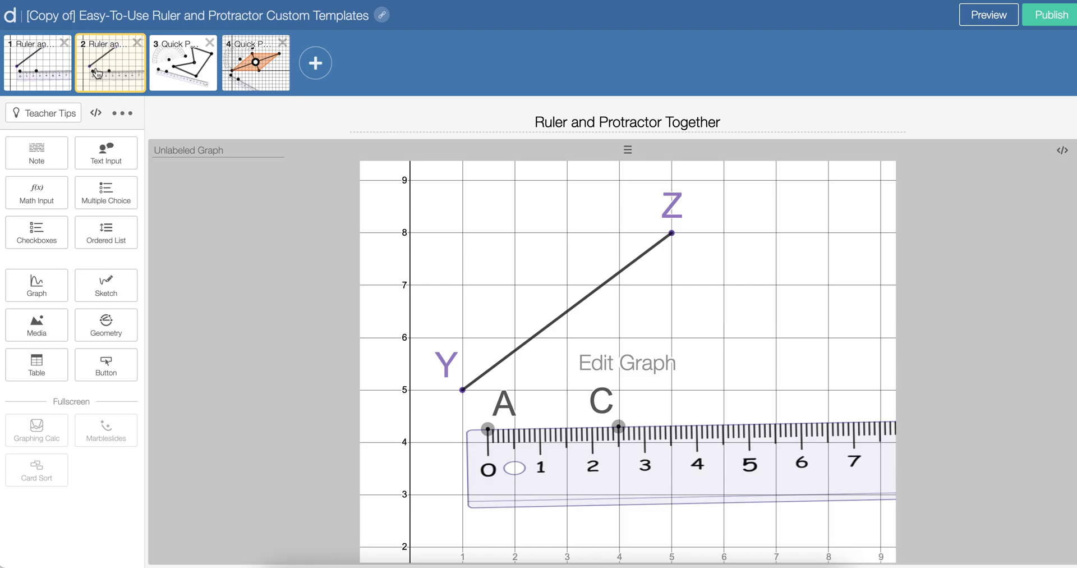
{"action": "left_click", "coordinate": [52, 64]}
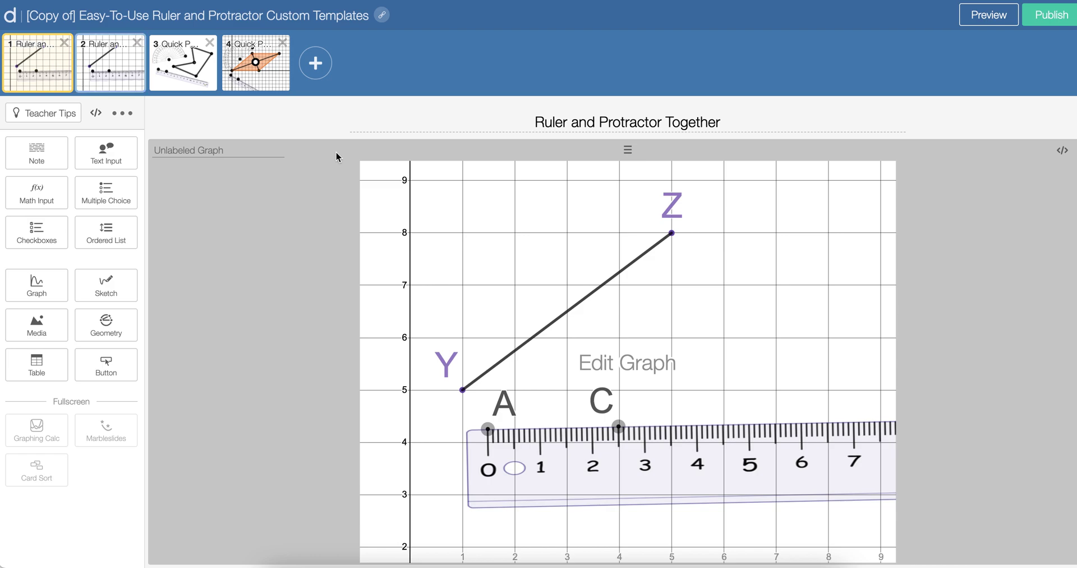
{"action": "left_click", "coordinate": [654, 305]}
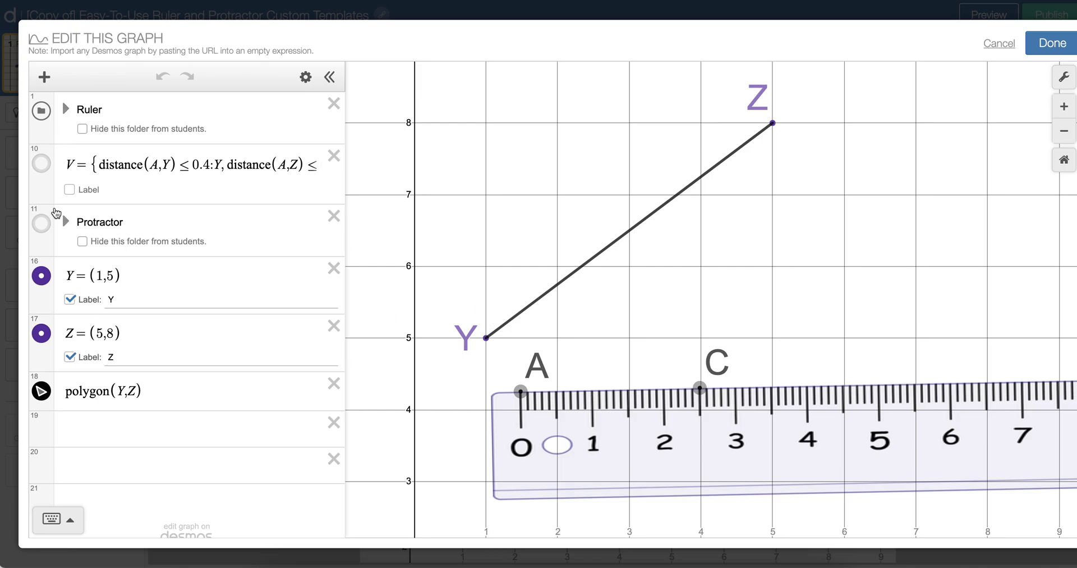
- Show the Protractor folder, hide the Ruler folder, and move protractor centre K near Y
{"action": "left_click", "coordinate": [43, 228]}
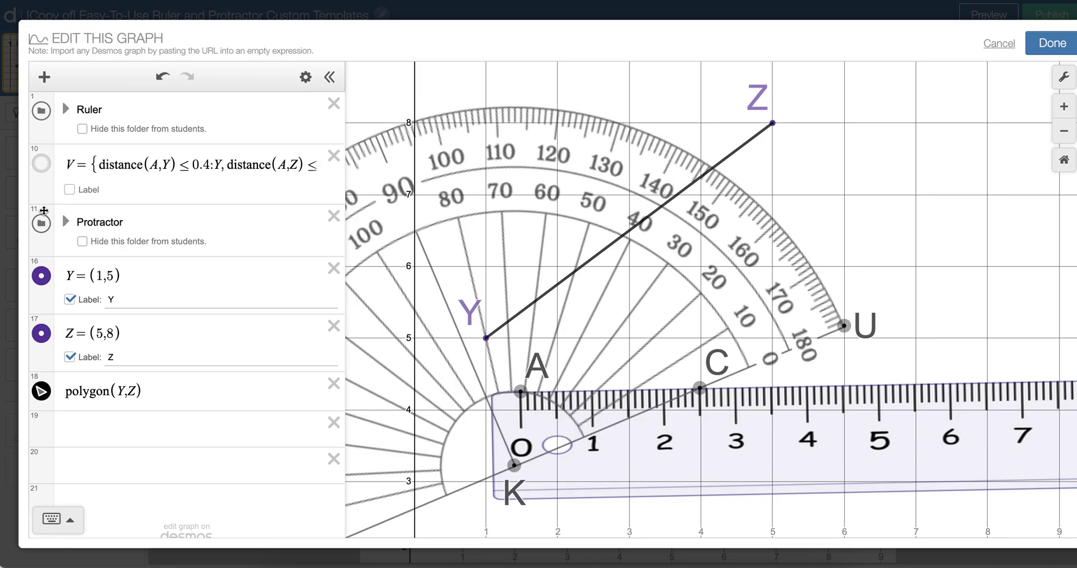
{"action": "left_click", "coordinate": [42, 113]}
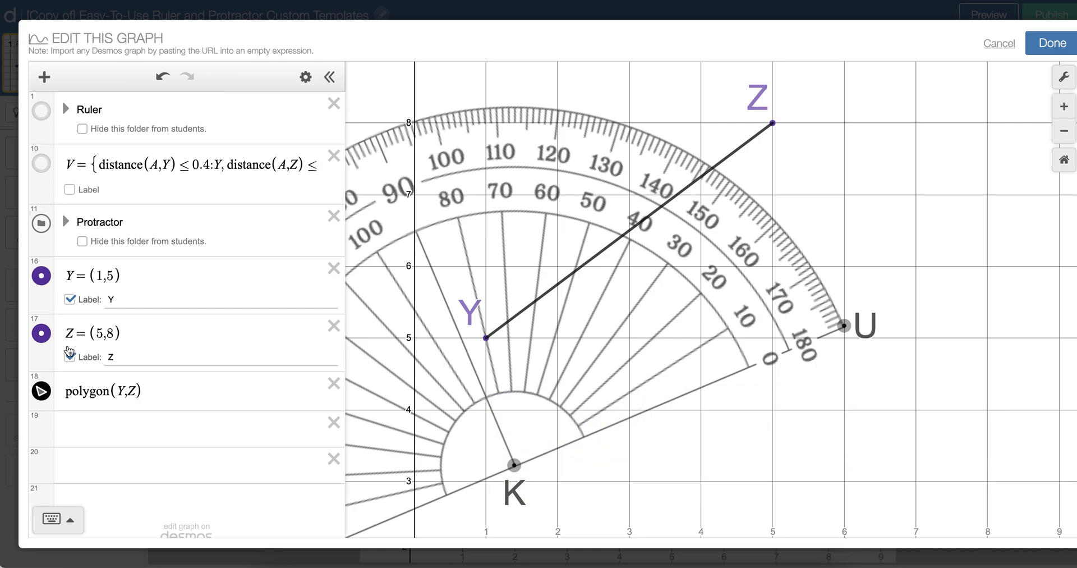
{"action": "left_click_drag", "start_coordinate": [513, 465], "coordinate": [681, 399]}
- Rotate the protractor about K and park it off to the right of segment YZ
{"action": "scroll", "coordinate": [897, 410], "scroll_direction": "down", "scroll_amount": 5}
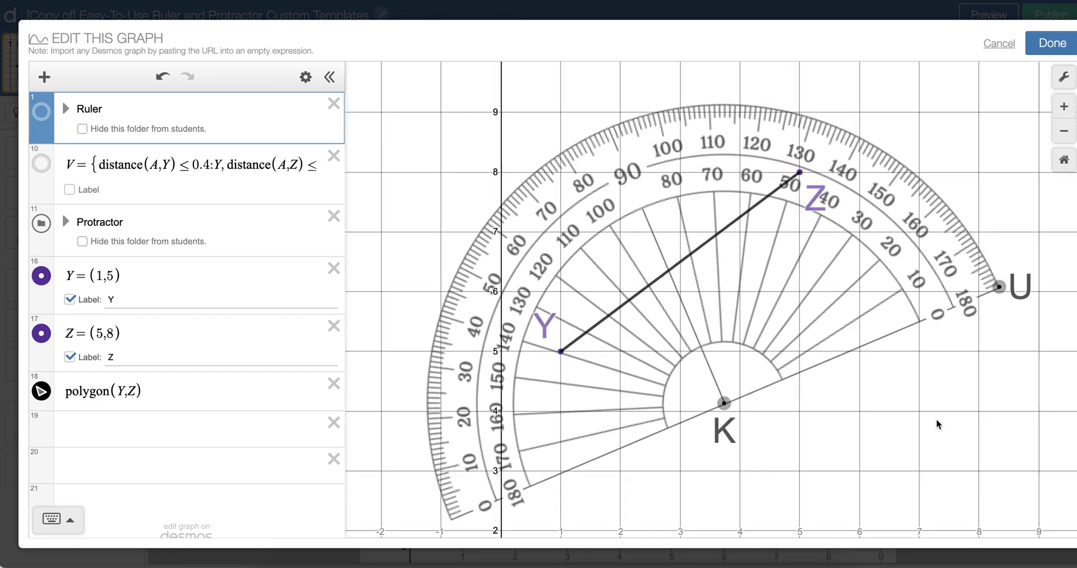
{"action": "left_click_drag", "start_coordinate": [873, 404], "coordinate": [808, 356]}
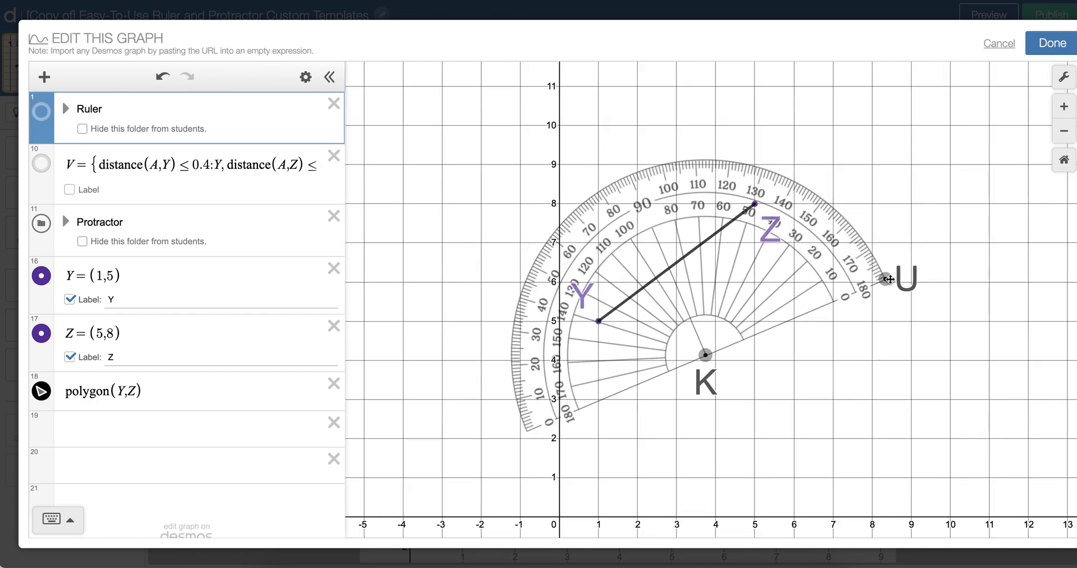
{"action": "left_click_drag", "start_coordinate": [889, 278], "coordinate": [688, 475]}
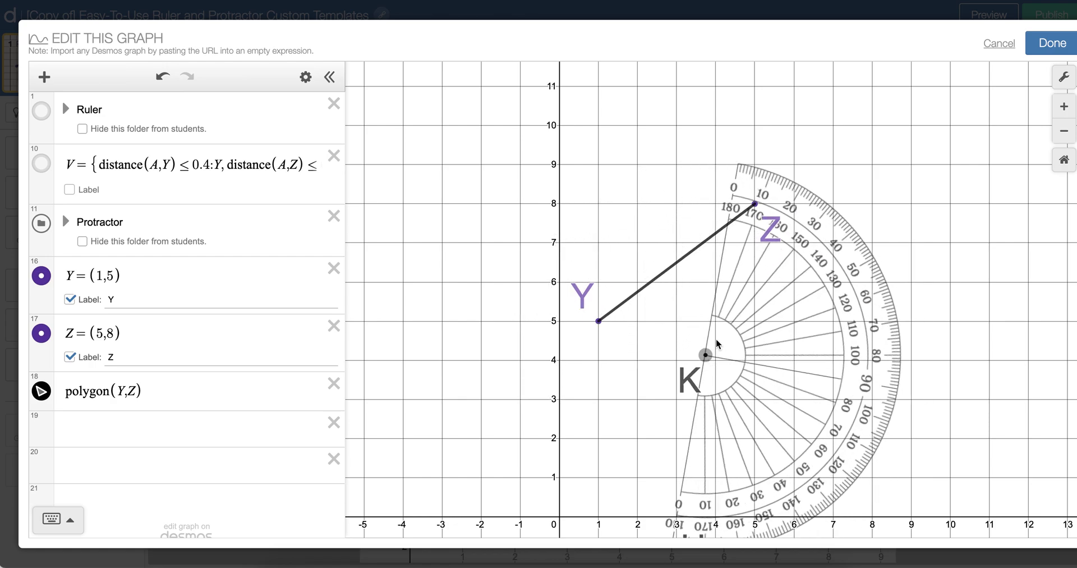
{"action": "left_click_drag", "start_coordinate": [705, 355], "coordinate": [932, 295]}
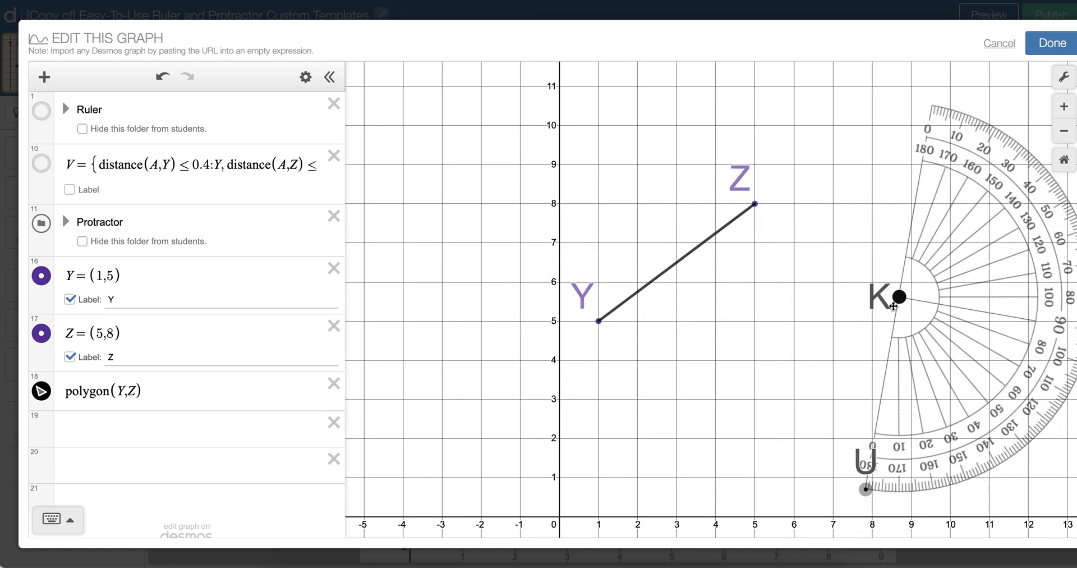
{"action": "left_click", "coordinate": [110, 428]}
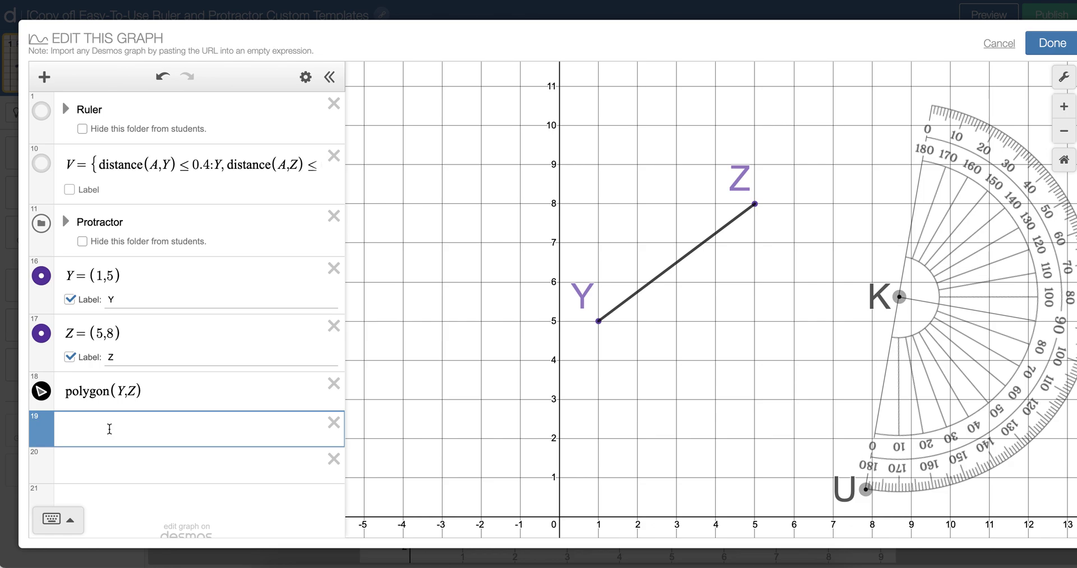
- Add a point at (5,3) and name it W = (5,3)
{"action": "type", "text": "("}
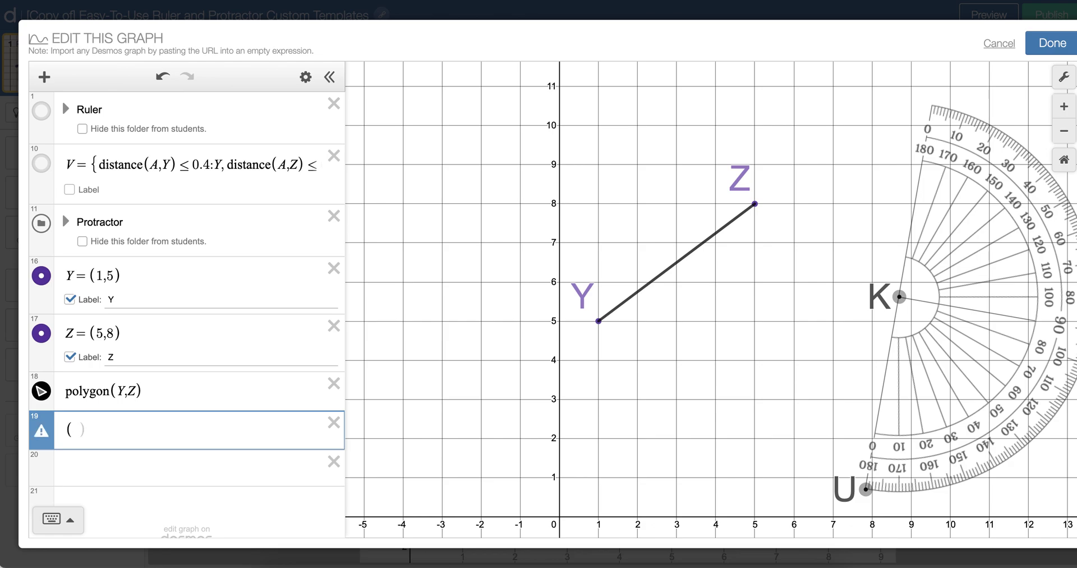
{"action": "type", "text": "5,3"}
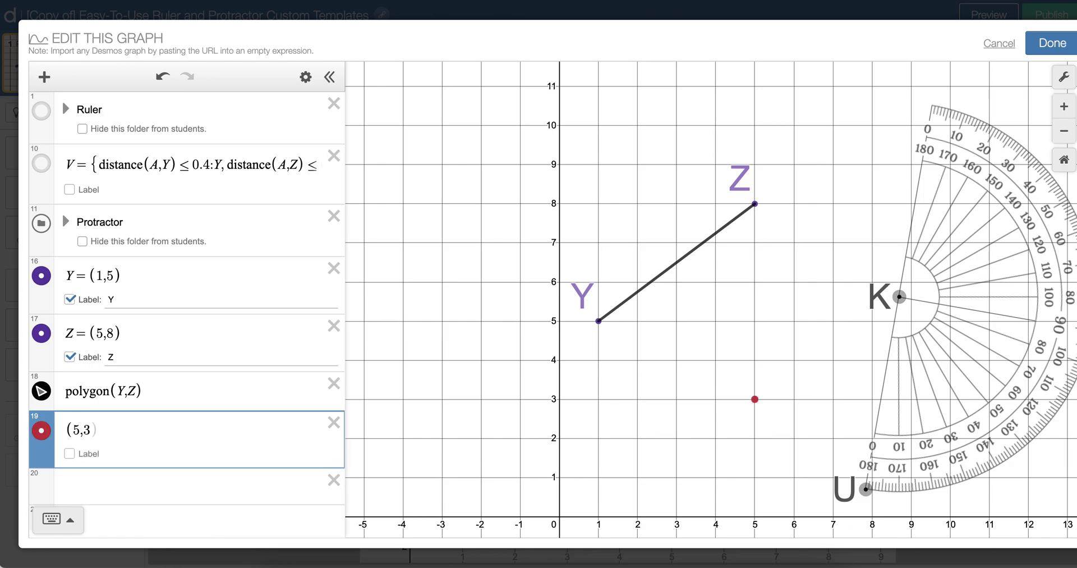
{"action": "key", "text": "Return"}
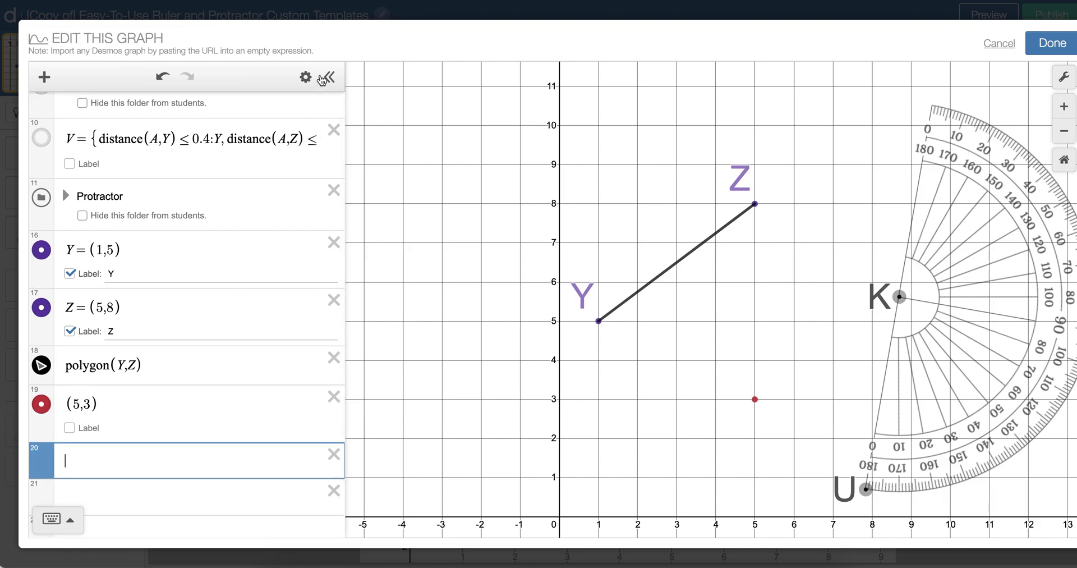
{"action": "left_click", "coordinate": [67, 403]}
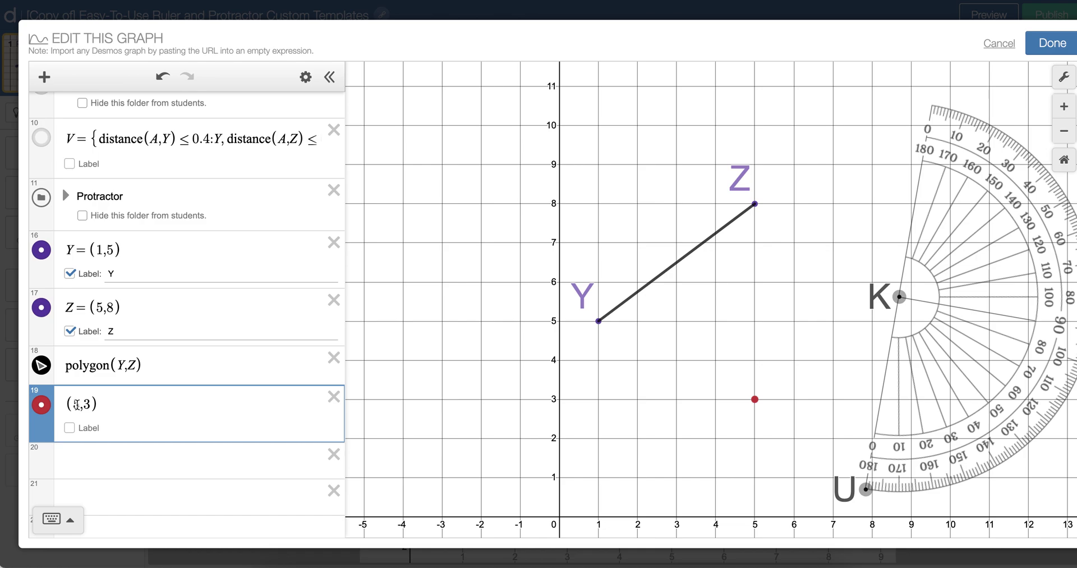
{"action": "type", "text": "W="}
{"action": "left_click", "coordinate": [422, 380]}
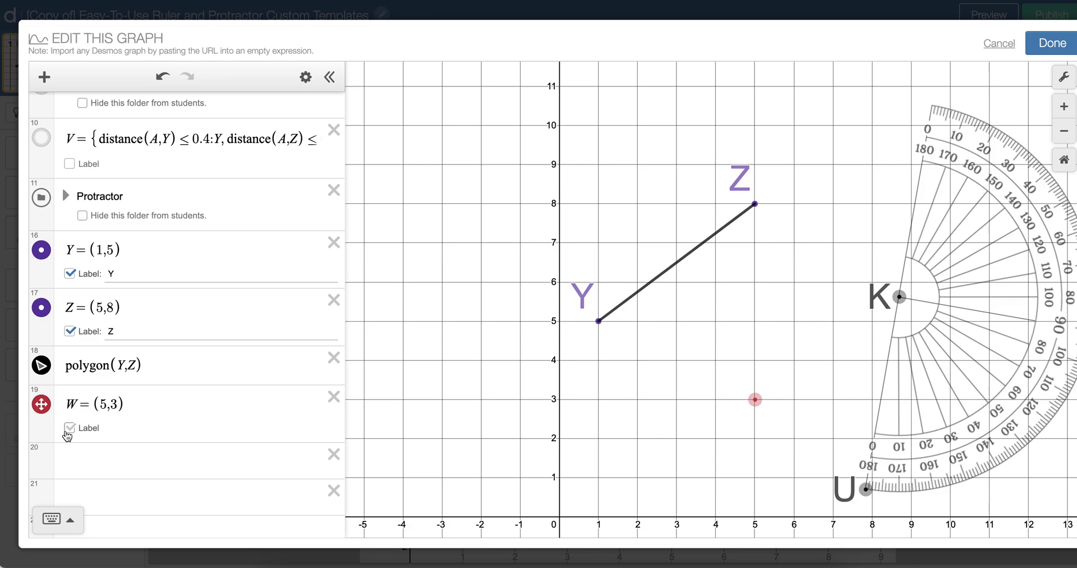
- Turn on point W's label reading 'W' and set its label size to 3
{"action": "left_click", "coordinate": [69, 427]}
{"action": "left_click", "coordinate": [133, 430]}
{"action": "type", "text": "W"}
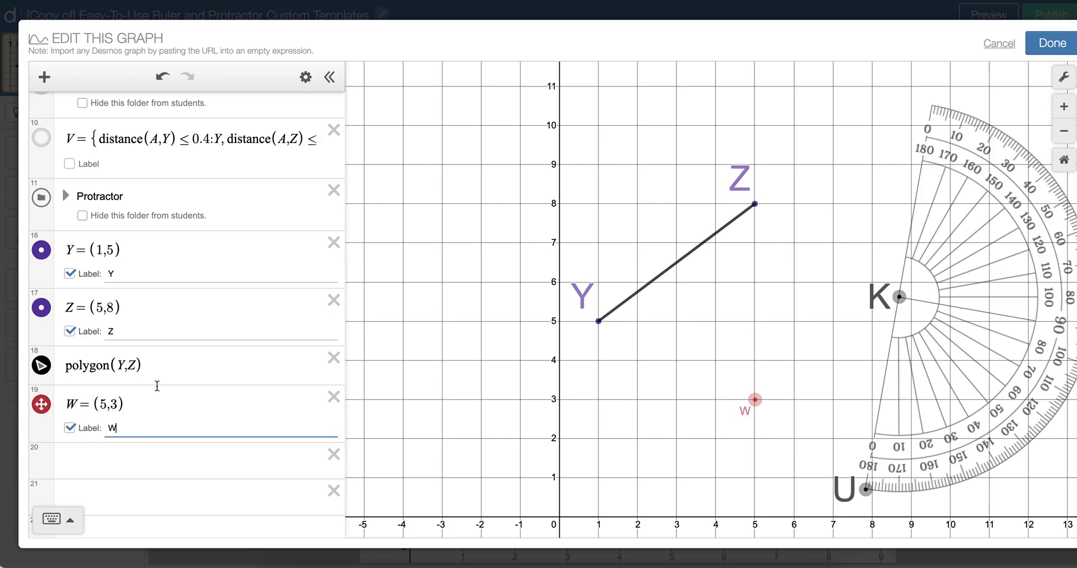
{"action": "left_click", "coordinate": [305, 77]}
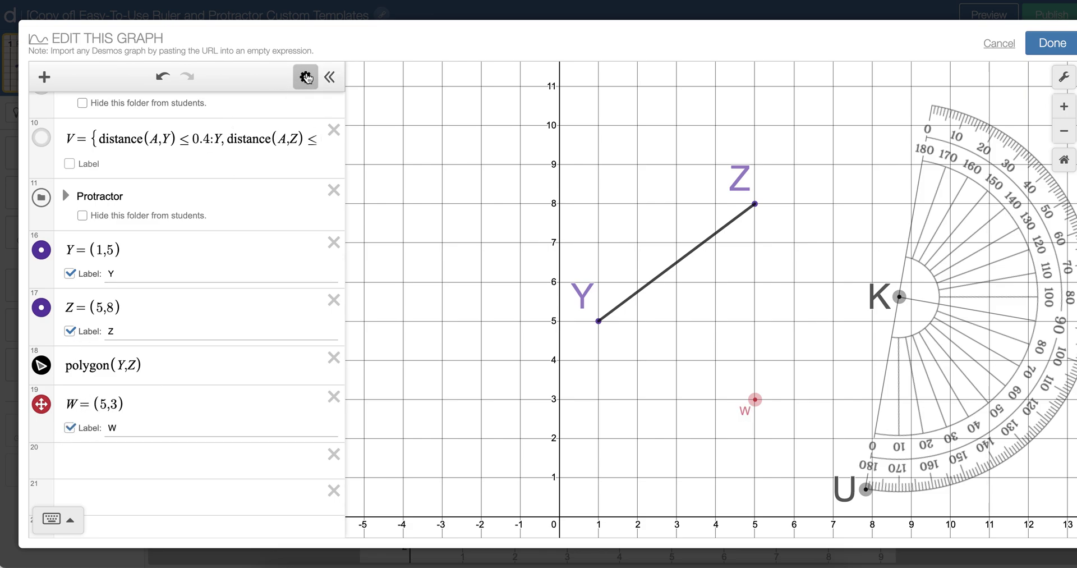
{"action": "left_click", "coordinate": [41, 404]}
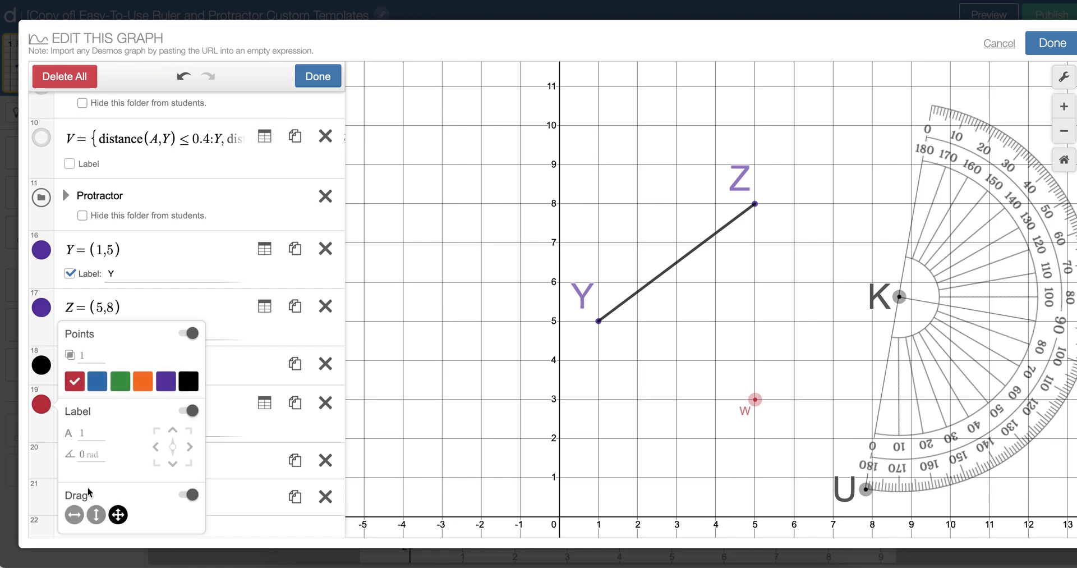
{"action": "type", "text": "3"}
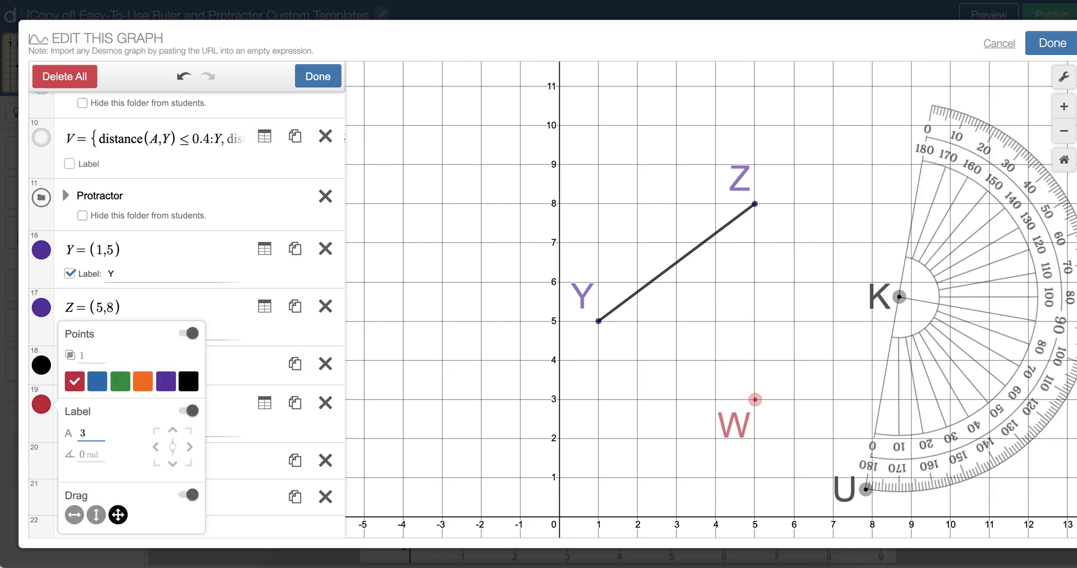
{"action": "left_click", "coordinate": [524, 392]}
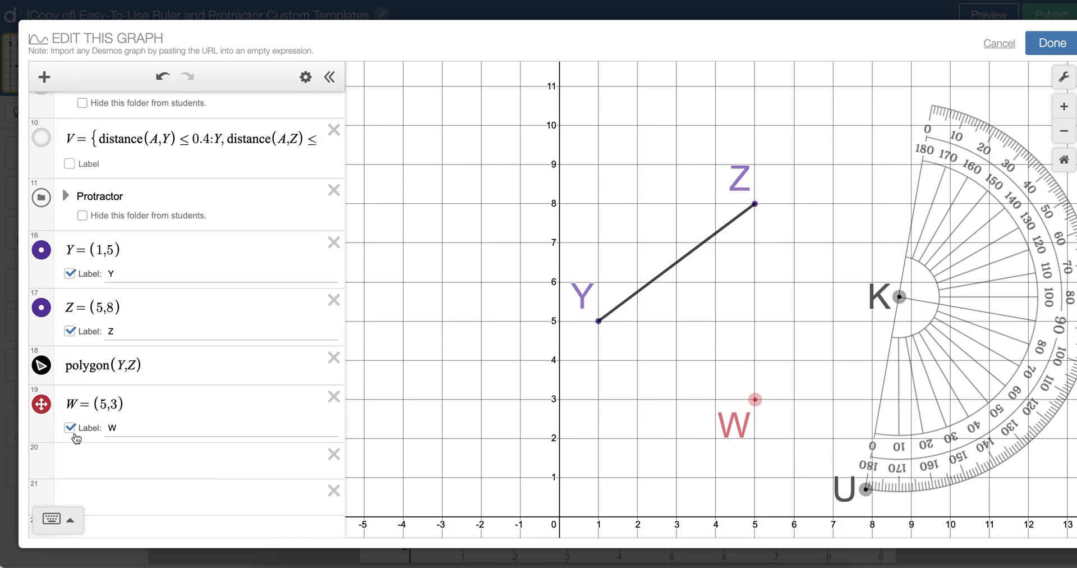
- Add the segment polygon(Y,W) and colour it black
{"action": "left_click", "coordinate": [95, 463]}
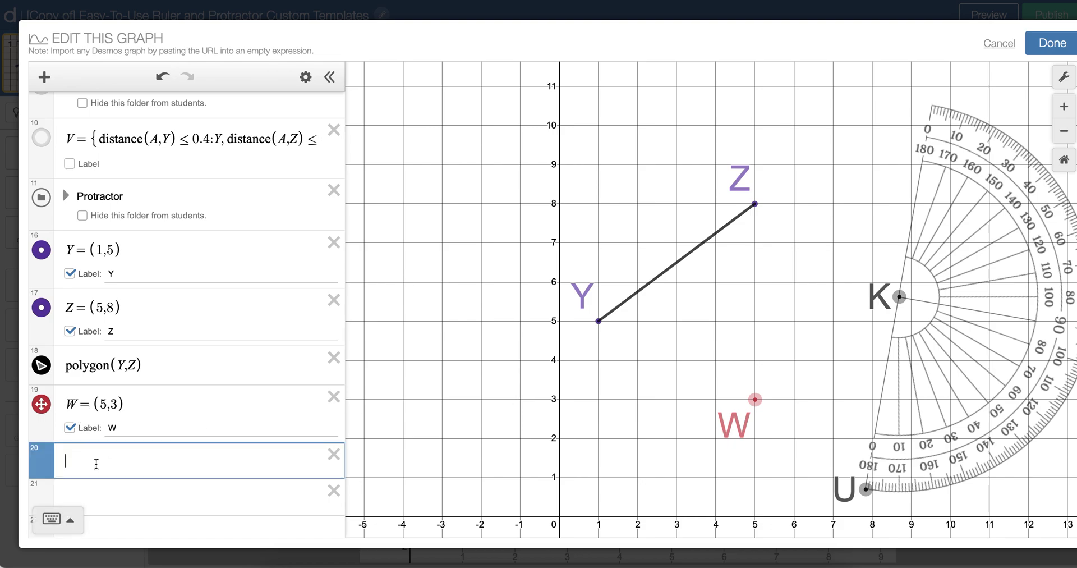
{"action": "type", "text": "polygon(Y,W"}
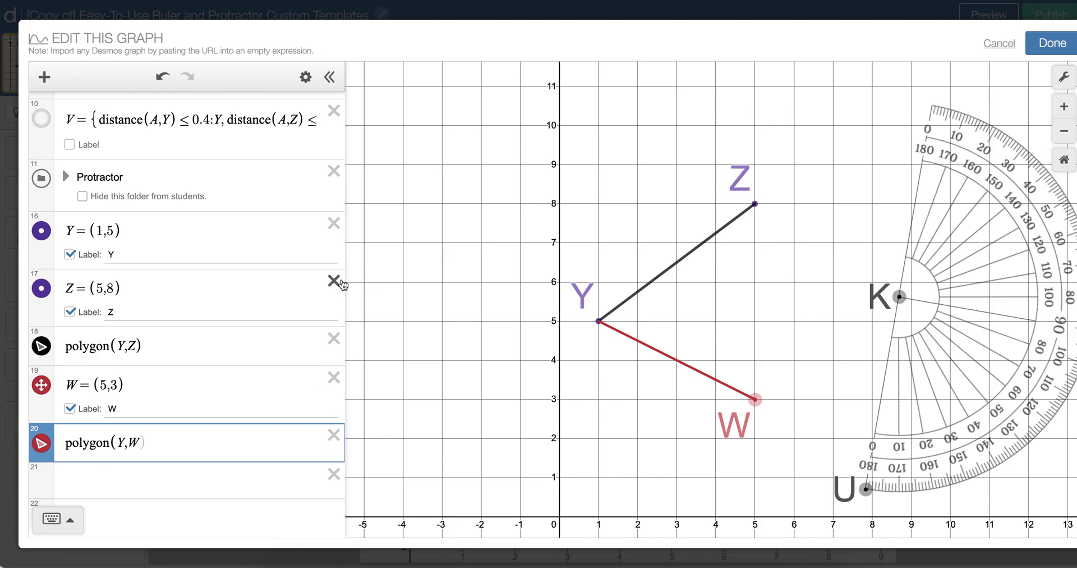
{"action": "left_click", "coordinate": [305, 77]}
{"action": "left_click", "coordinate": [44, 449]}
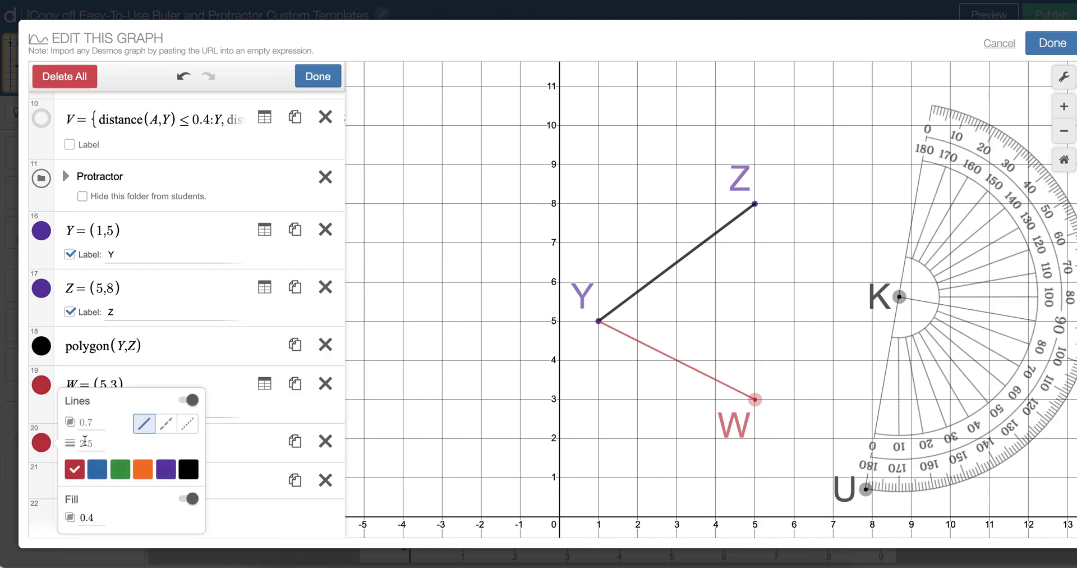
{"action": "left_click", "coordinate": [188, 468]}
{"action": "left_click", "coordinate": [455, 425]}
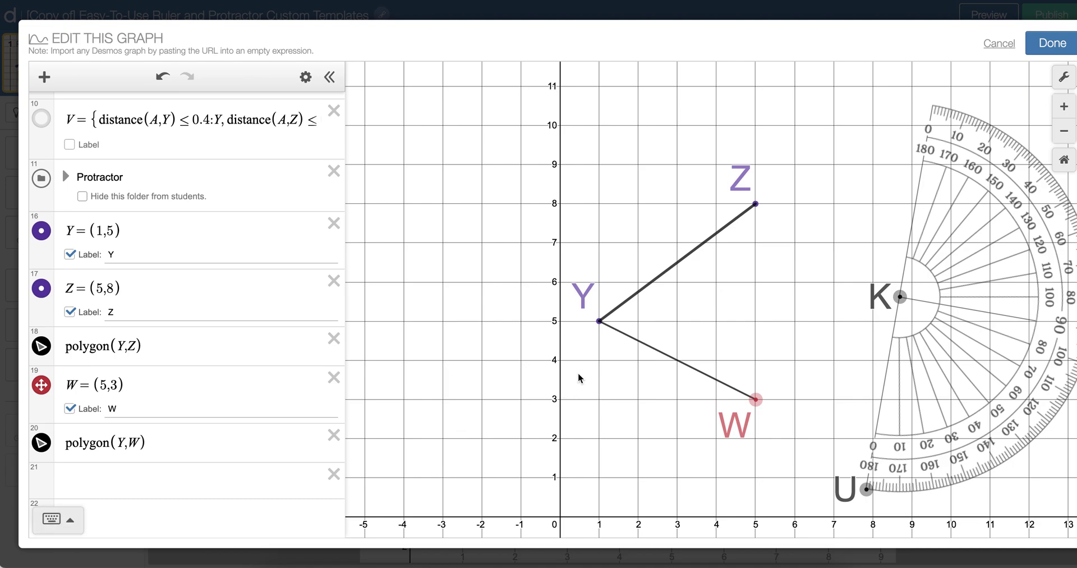
- Set the Y–W segment's line thickness to 4
{"action": "left_click", "coordinate": [304, 81]}
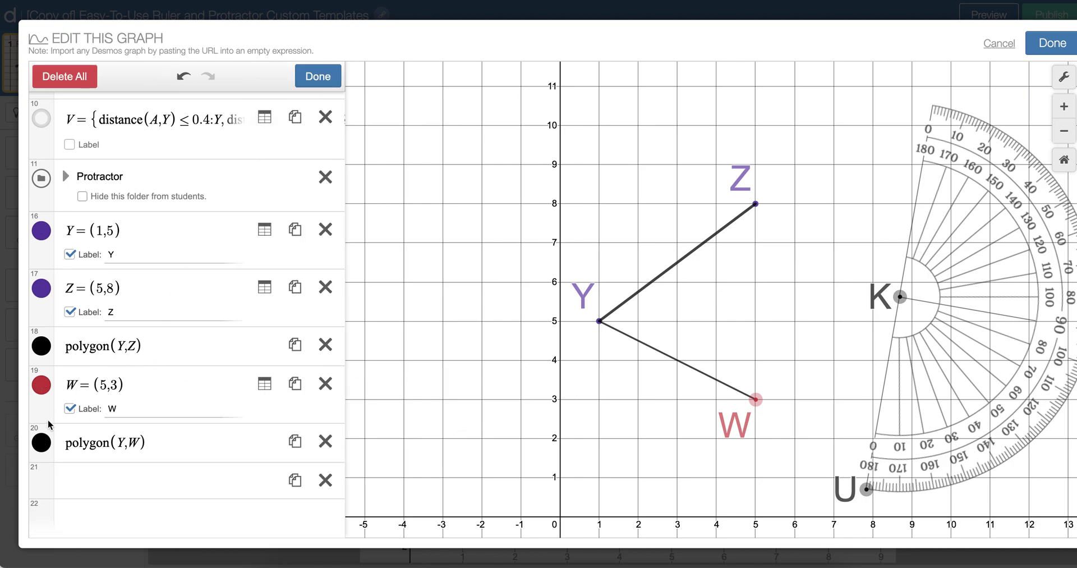
{"action": "left_click", "coordinate": [44, 443]}
{"action": "left_click", "coordinate": [90, 443]}
{"action": "key", "text": "BackSpace"}
{"action": "key", "text": "BackSpace"}
{"action": "key", "text": "BackSpace"}
{"action": "type", "text": "4"}
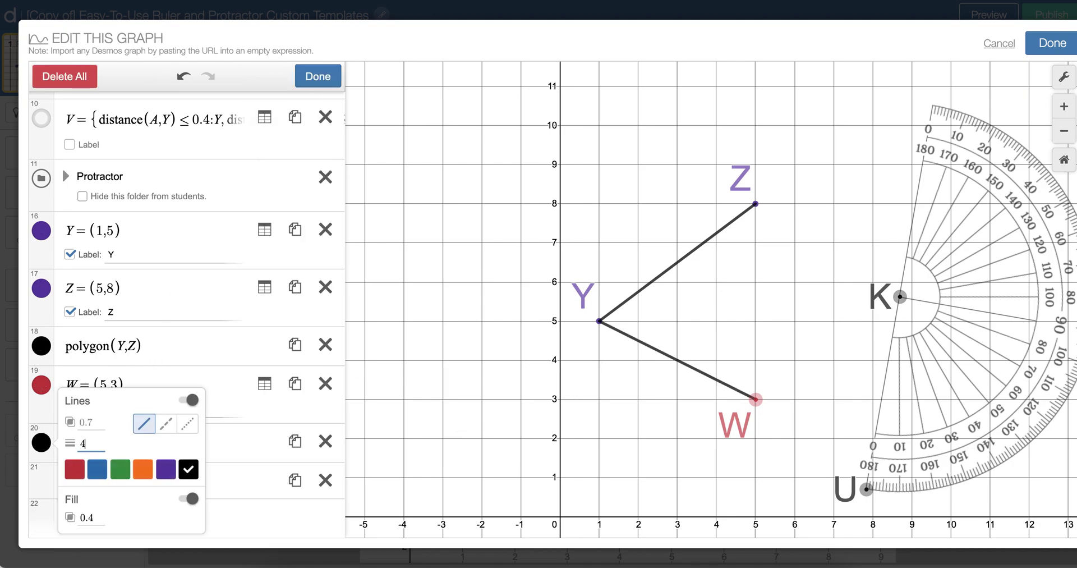
{"action": "left_click", "coordinate": [451, 432]}
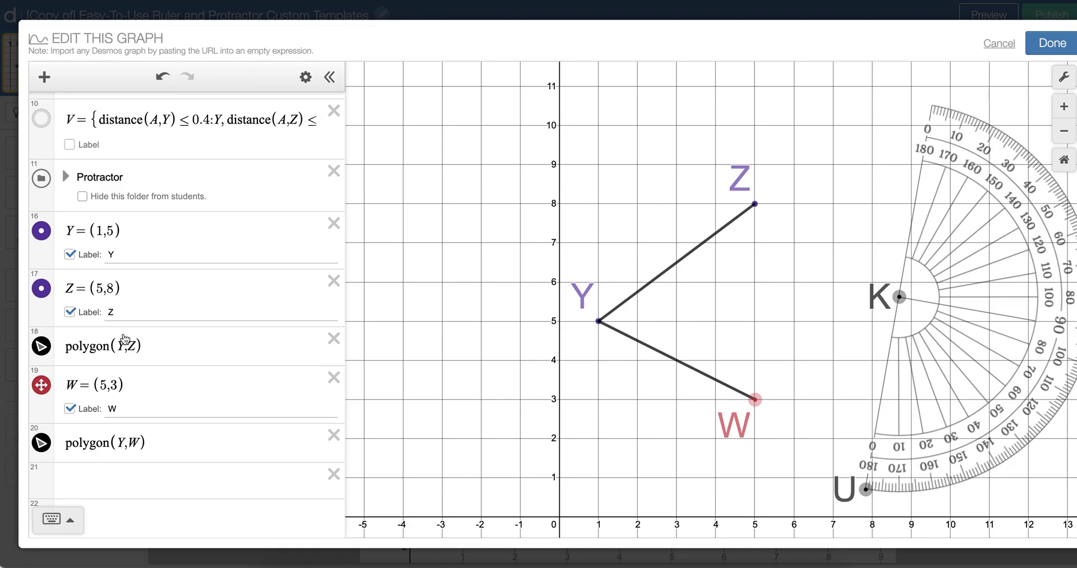
- Make point W non-draggable and move the protractor closer to the segments
{"action": "left_click", "coordinate": [305, 77]}
{"action": "left_click", "coordinate": [41, 385]}
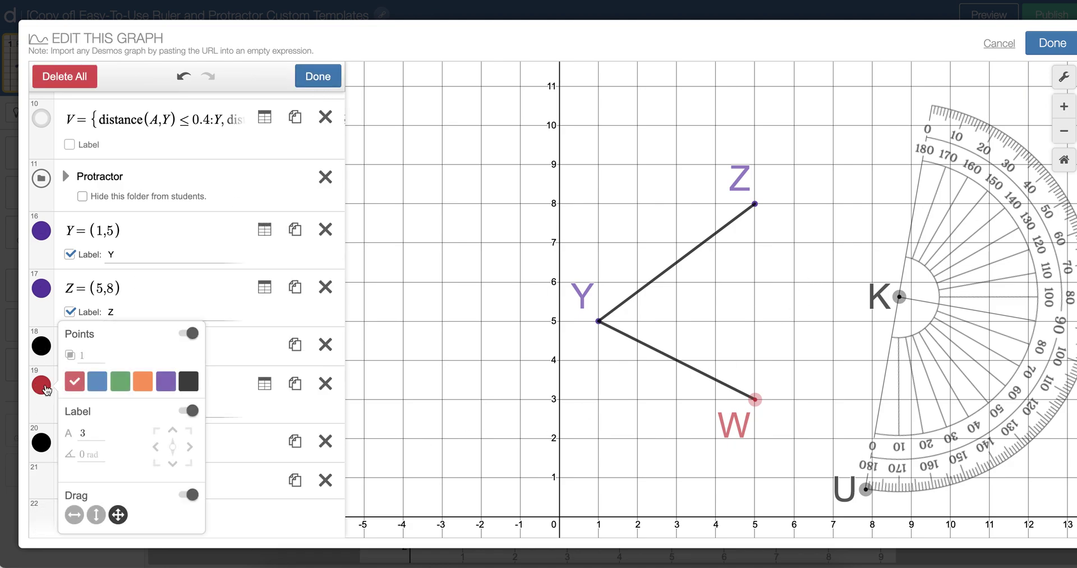
{"action": "left_click", "coordinate": [193, 494]}
{"action": "left_click", "coordinate": [450, 423]}
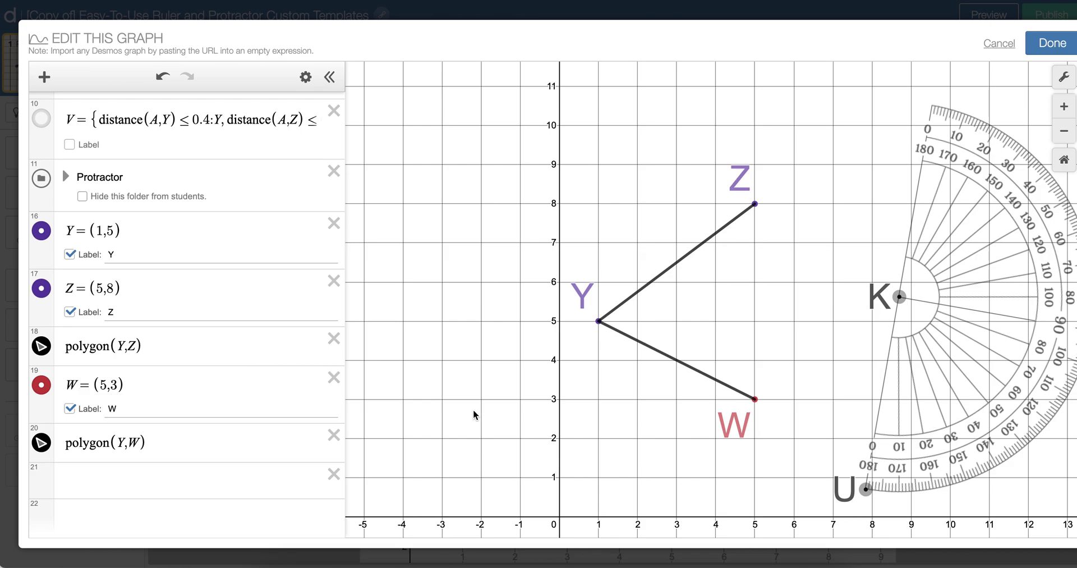
{"action": "left_click_drag", "start_coordinate": [885, 298], "coordinate": [846, 275]}
- Add the Z–W segment polygon(Z,W) and hide the ZW, YW and YZ segments
{"action": "left_click", "coordinate": [102, 474]}
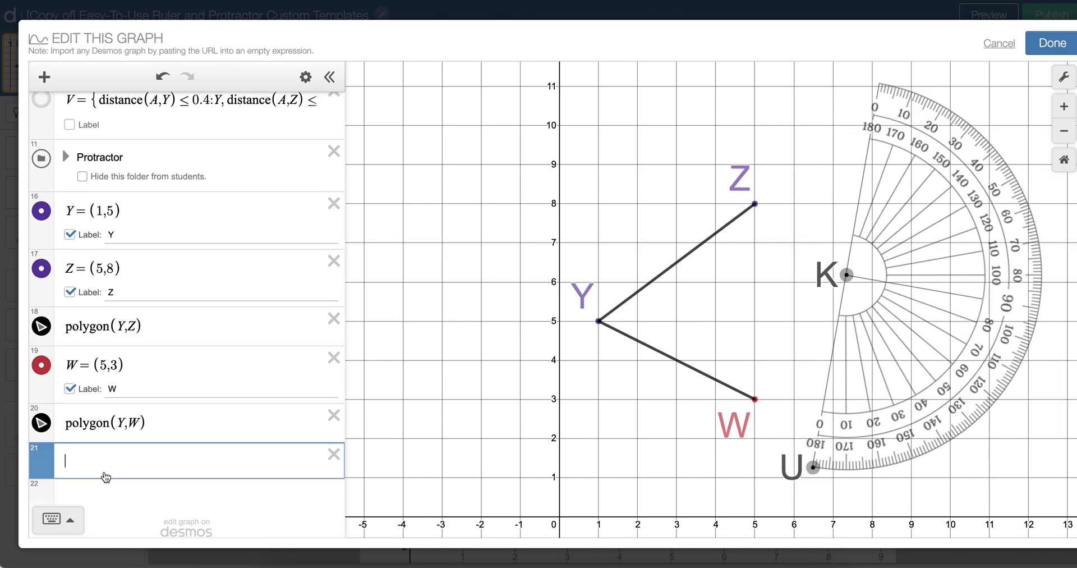
{"action": "type", "text": "poly"}
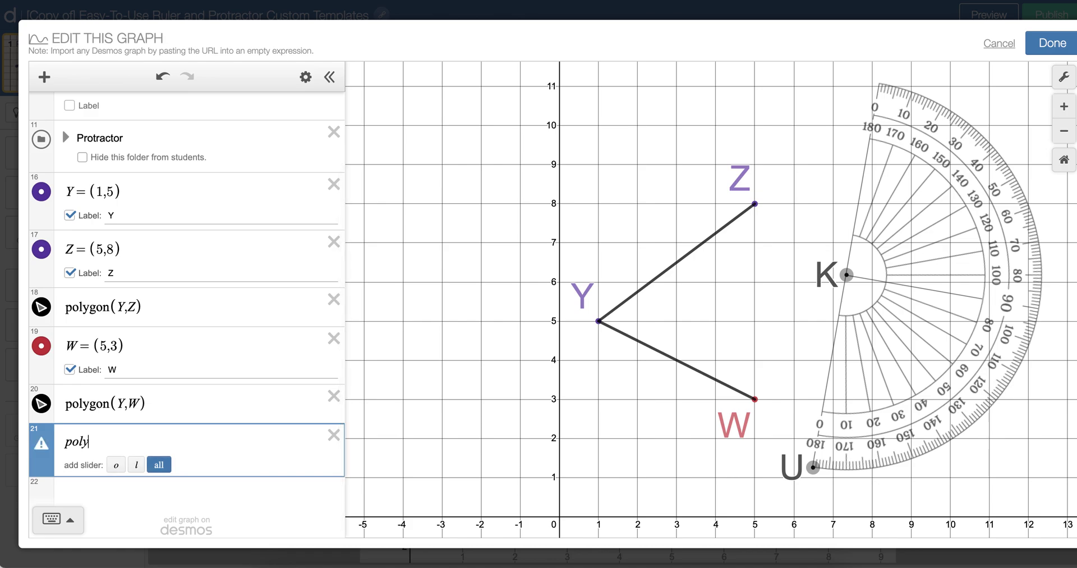
{"action": "type", "text": "oygon("}
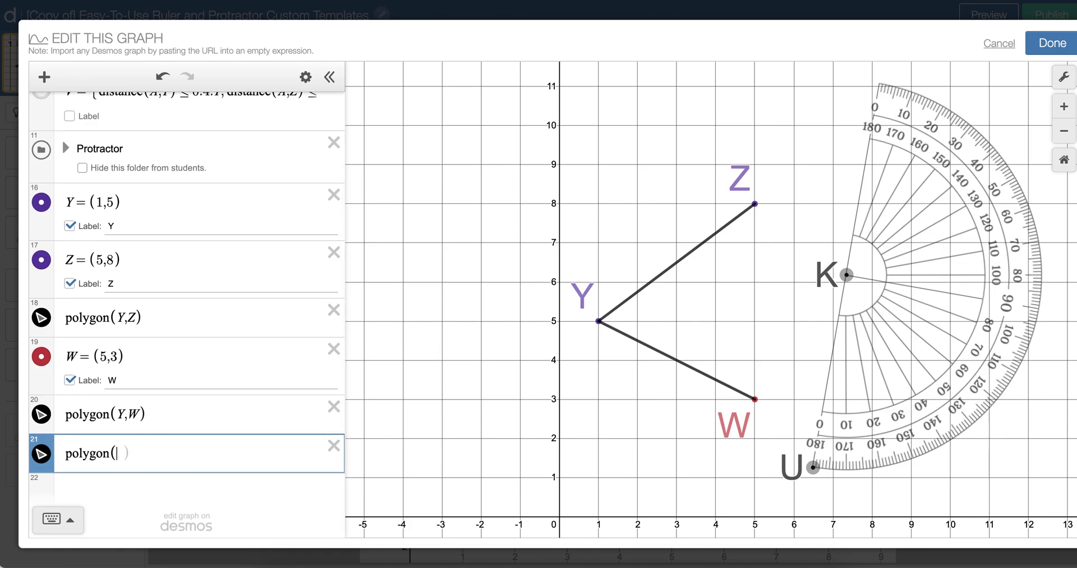
{"action": "type", "text": "Z,W"}
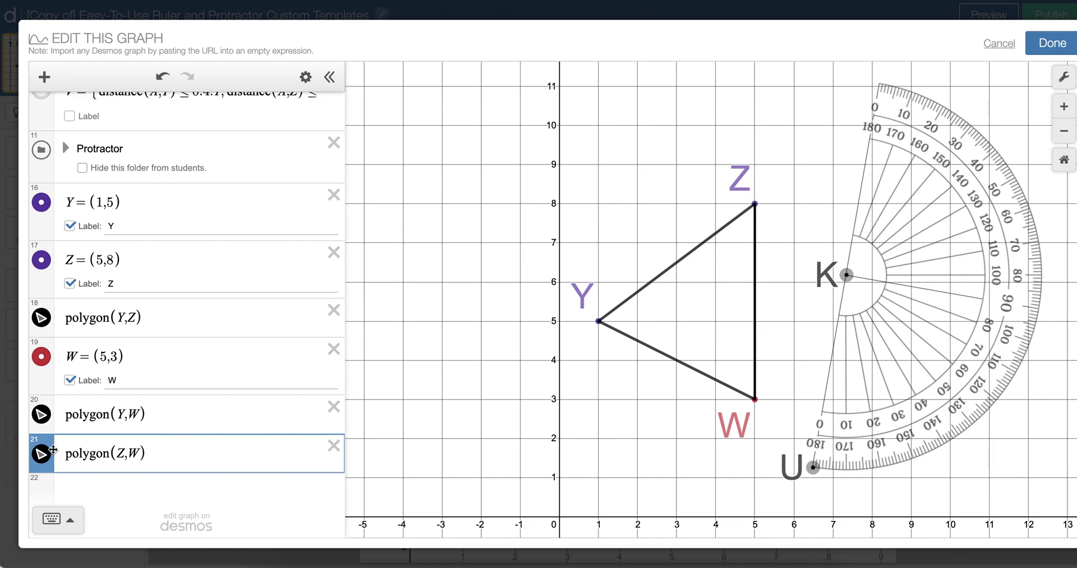
{"action": "left_click", "coordinate": [41, 453]}
{"action": "left_click", "coordinate": [41, 414]}
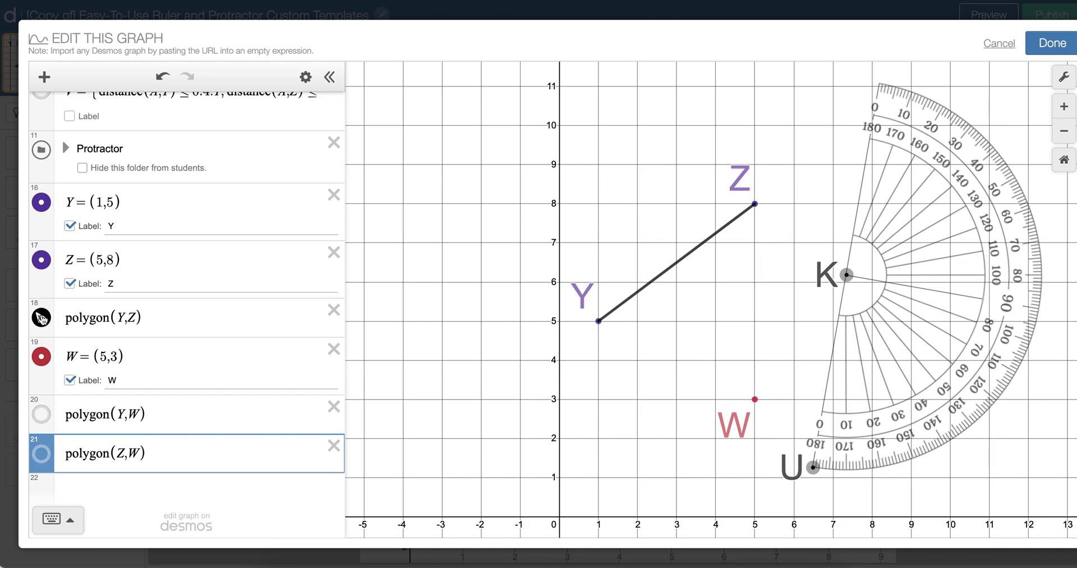
{"action": "left_click", "coordinate": [41, 318]}
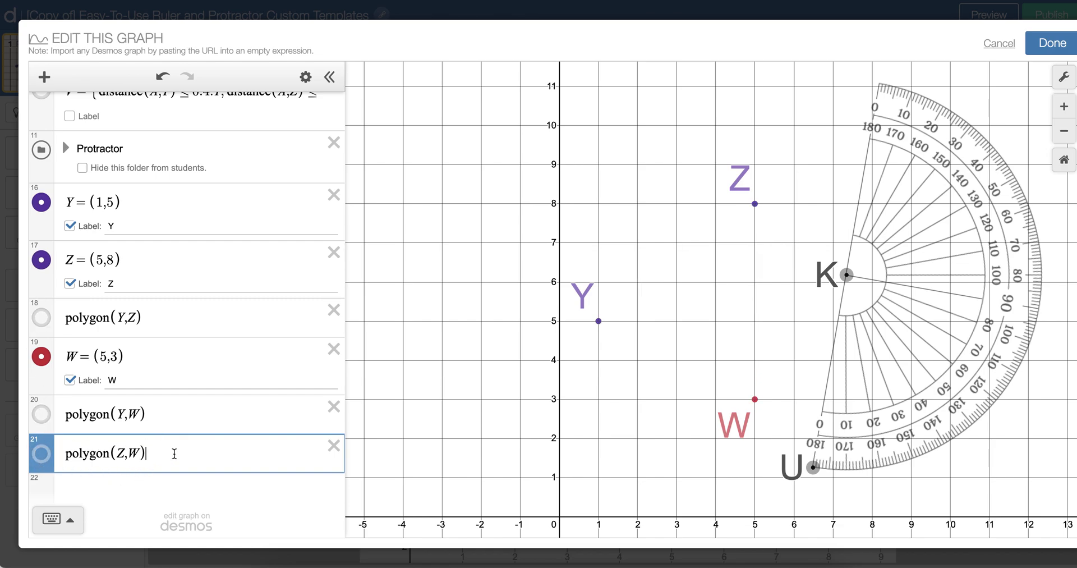
- Add the filled triangle polygon(Z,W,Y) in a new row
{"action": "key", "text": "Return"}
{"action": "type", "text": "polygon("}
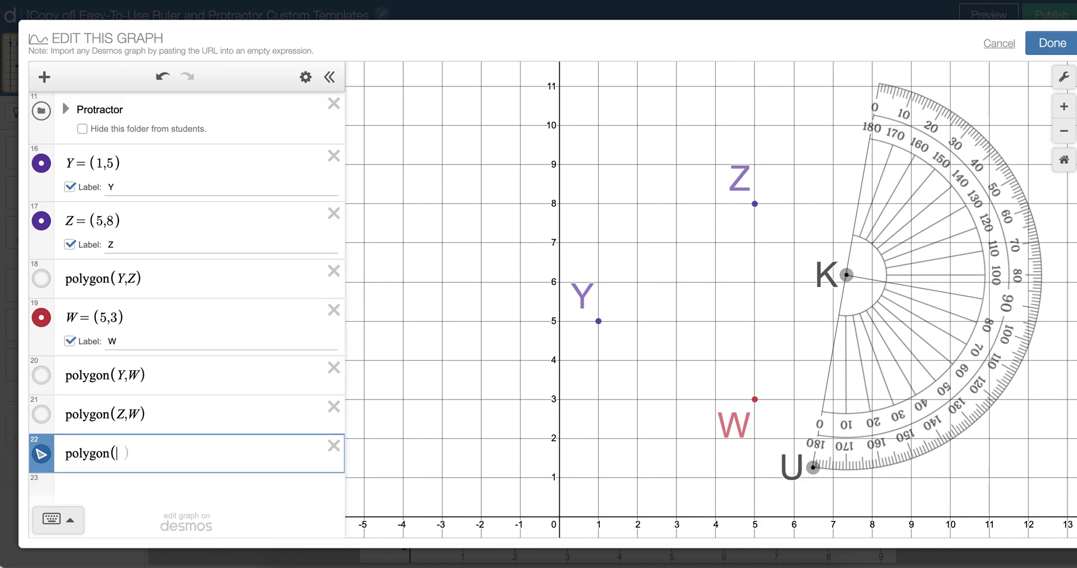
{"action": "type", "text": "Z,W,Y"}
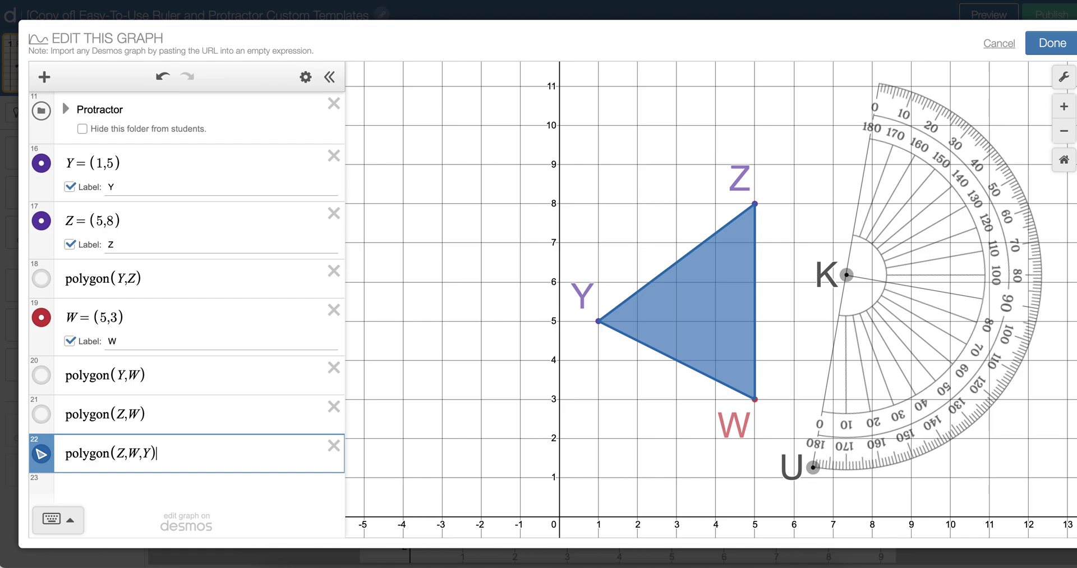
{"action": "key", "text": "Return"}
{"action": "left_click", "coordinate": [305, 76]}
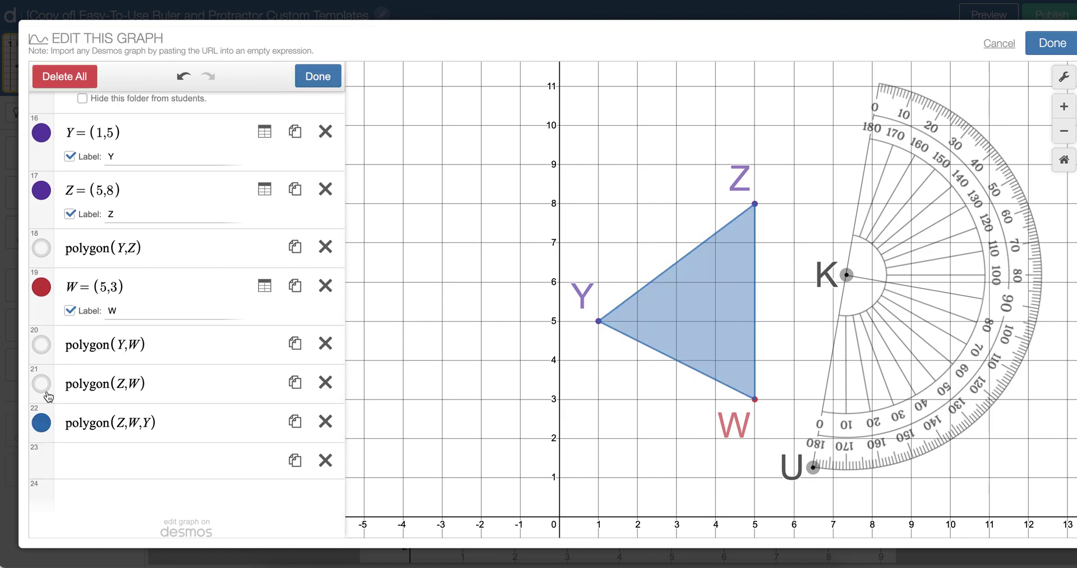
- Inspect the triangle's style settings and toggle its visibility off and back on
{"action": "left_click", "coordinate": [41, 421]}
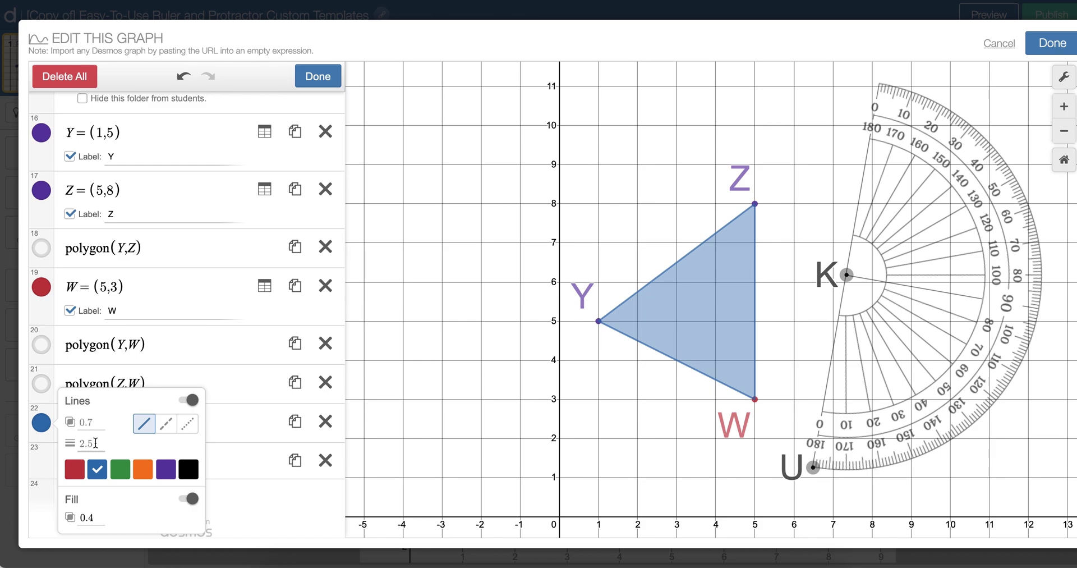
{"action": "left_click", "coordinate": [543, 367]}
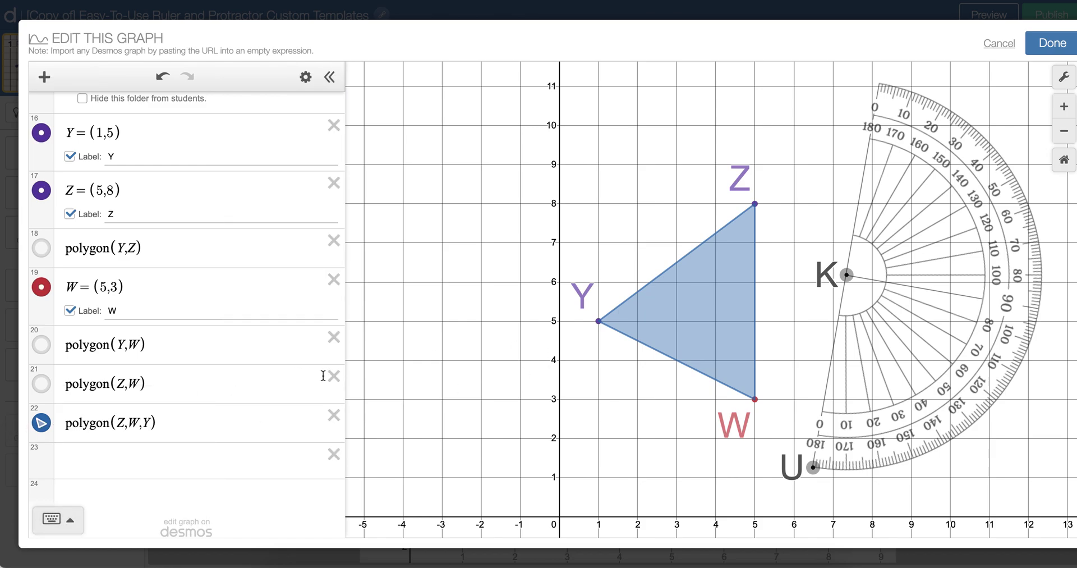
{"action": "left_click", "coordinate": [42, 422]}
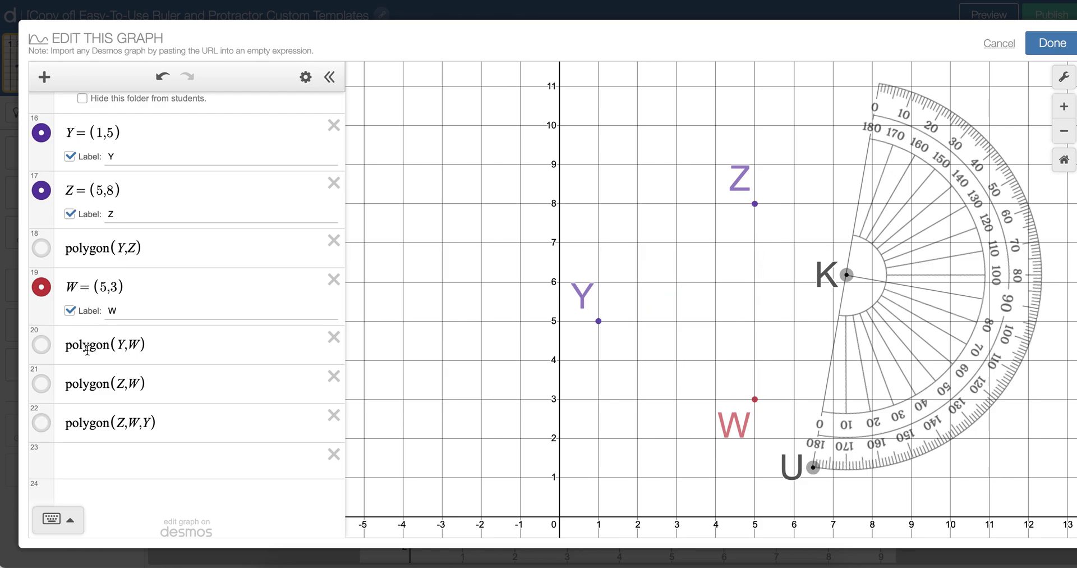
{"action": "left_click", "coordinate": [43, 422]}
- Lower the triangle's fill opacity from 0.4 to 0.1 and test moving protractor centre K
{"action": "left_click", "coordinate": [305, 77]}
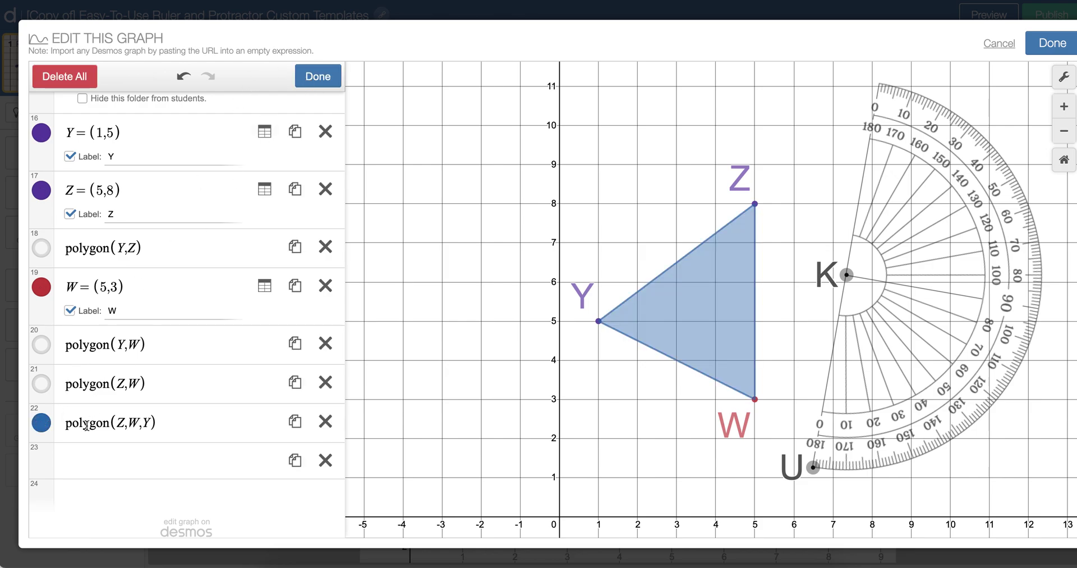
{"action": "left_click", "coordinate": [41, 423]}
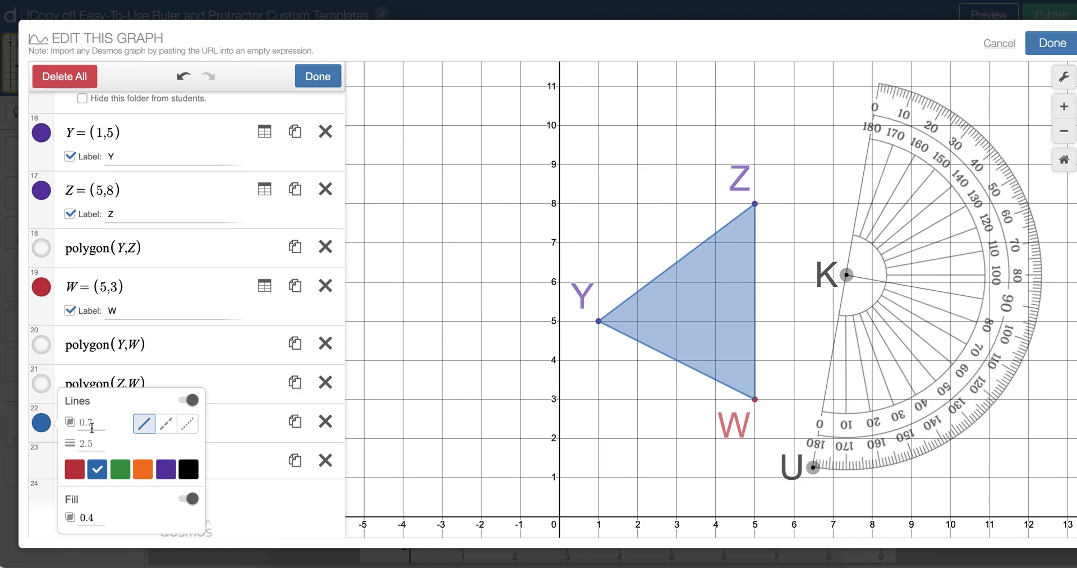
{"action": "key", "text": "BackSpace"}
{"action": "type", "text": "1"}
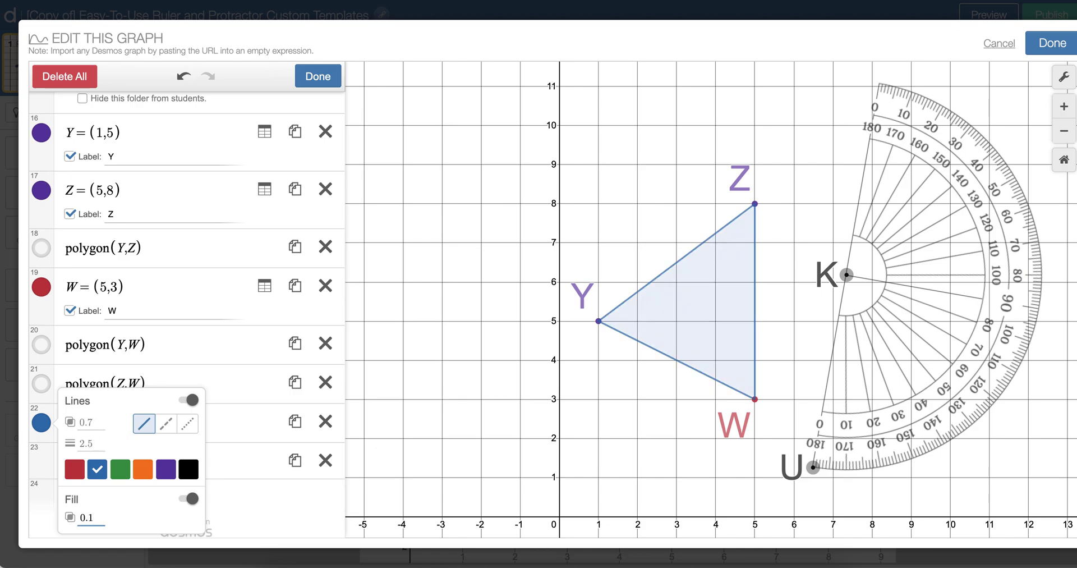
{"action": "left_click", "coordinate": [509, 403]}
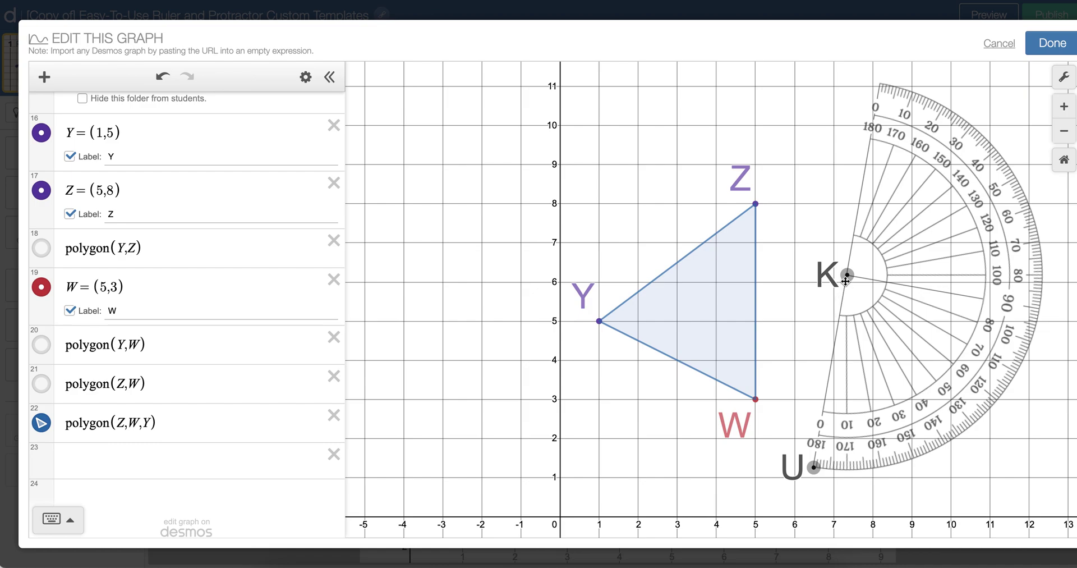
{"action": "mouse_move", "coordinate": [845, 281]}
{"action": "left_mouse_down"}
{"action": "mouse_move", "coordinate": [808, 275]}
{"action": "mouse_move", "coordinate": [685, 295]}
{"action": "mouse_move", "coordinate": [855, 282]}
{"action": "mouse_move", "coordinate": [846, 281]}
{"action": "left_mouse_up"}
- Copy the V snapping expression and paste it into a new row at the bottom of the list
{"action": "scroll", "coordinate": [187, 308], "scroll_direction": "up", "scroll_amount": 3}
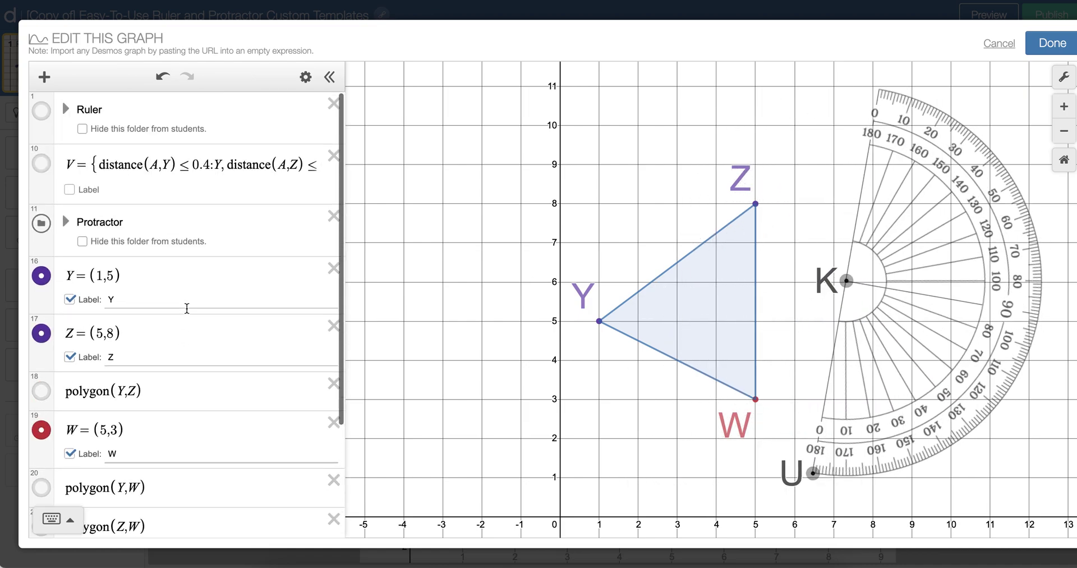
{"action": "left_click", "coordinate": [141, 164]}
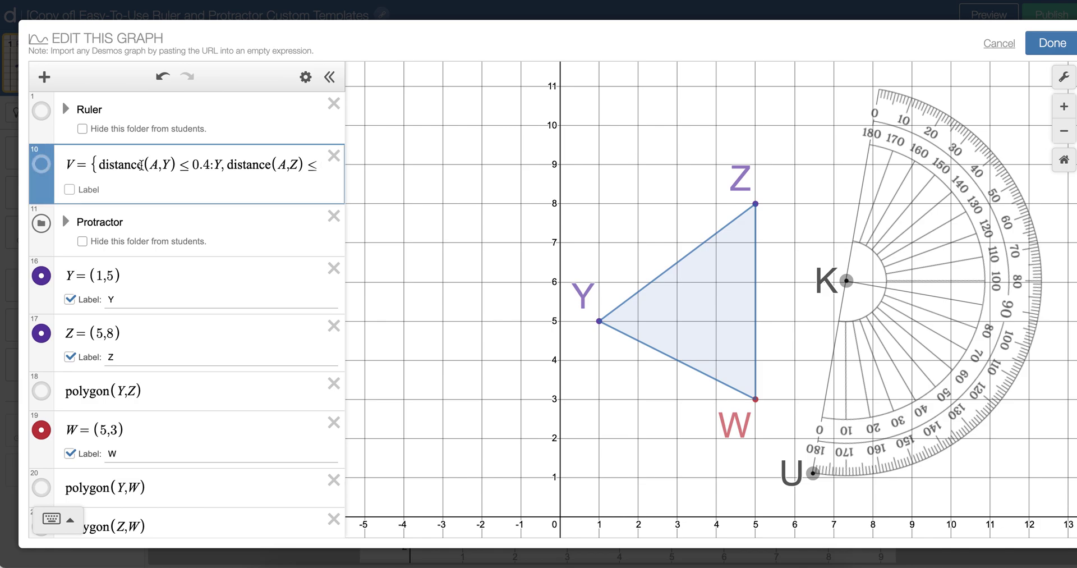
{"action": "key", "text": "ctrl+a"}
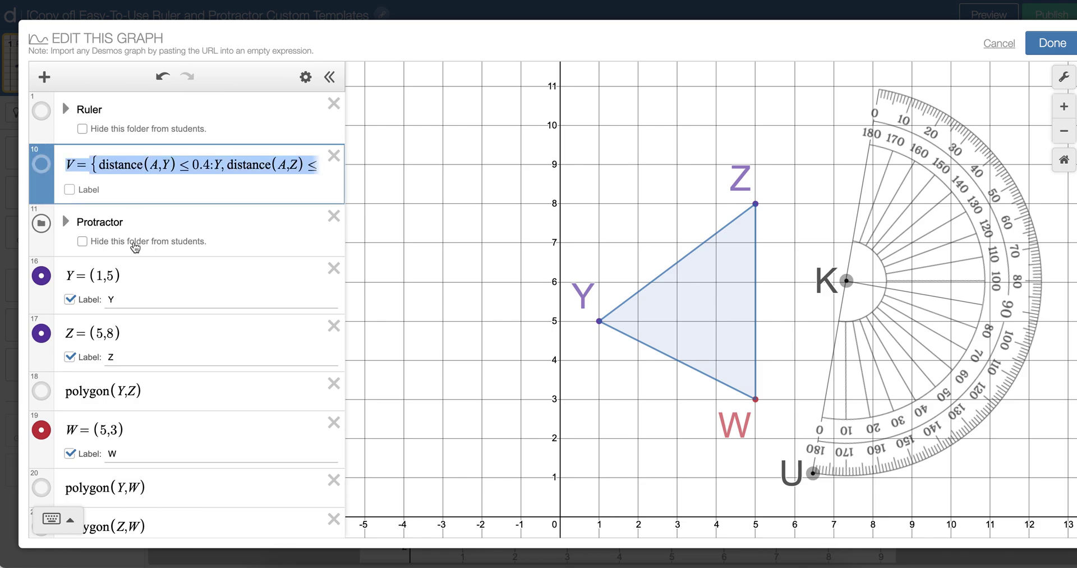
{"action": "scroll", "coordinate": [135, 247], "scroll_direction": "down", "scroll_amount": 3}
{"action": "left_click", "coordinate": [104, 446]}
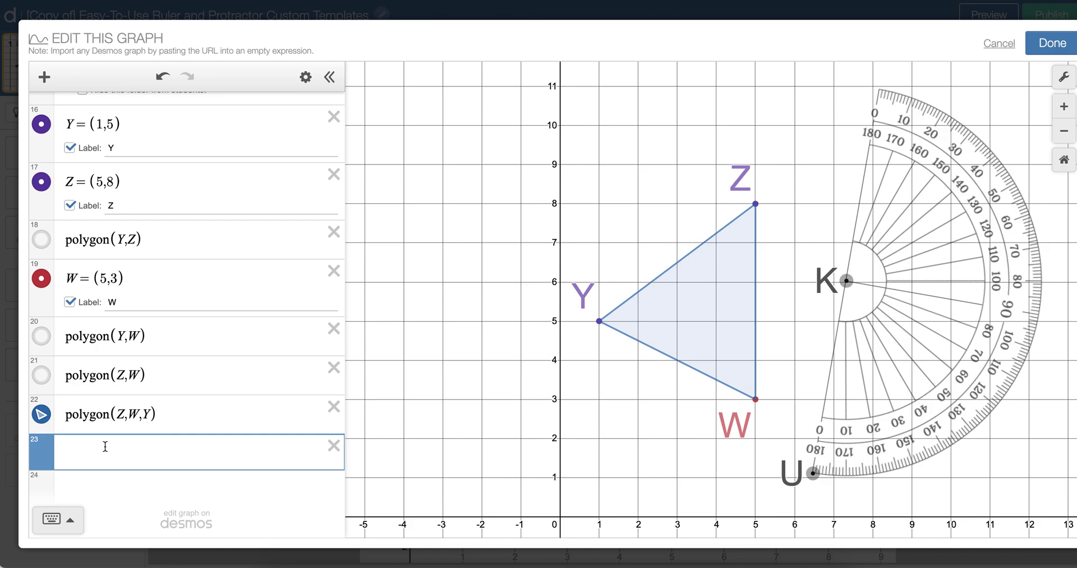
{"action": "type", "text": "{distance(A,Y) ≤ 0.4:Y, distance(A,Z) ≤ 0.4:Z,A}"}
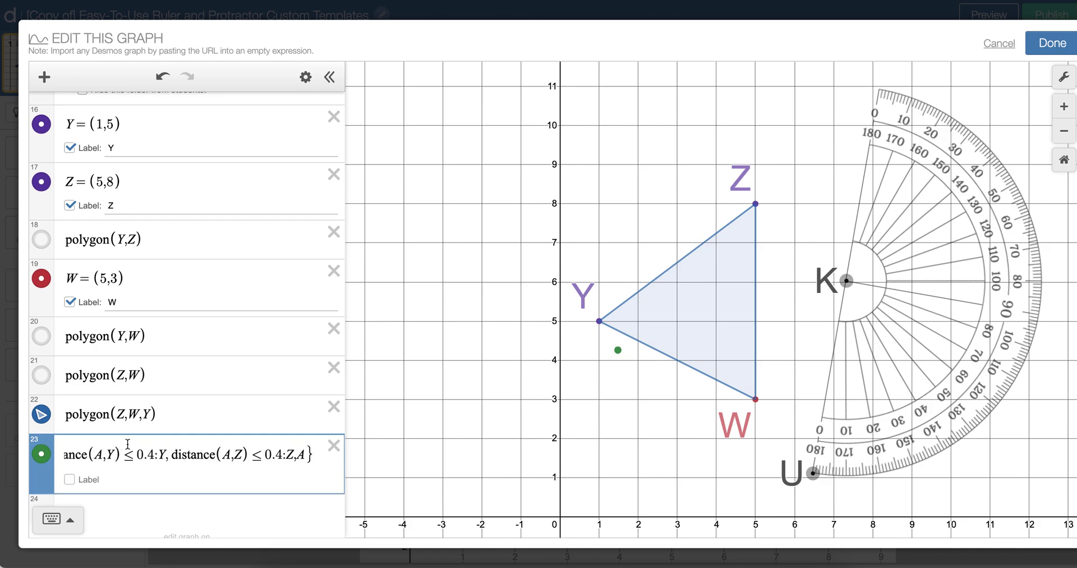
{"action": "scroll", "coordinate": [129, 448], "scroll_direction": "left", "scroll_amount": 5}
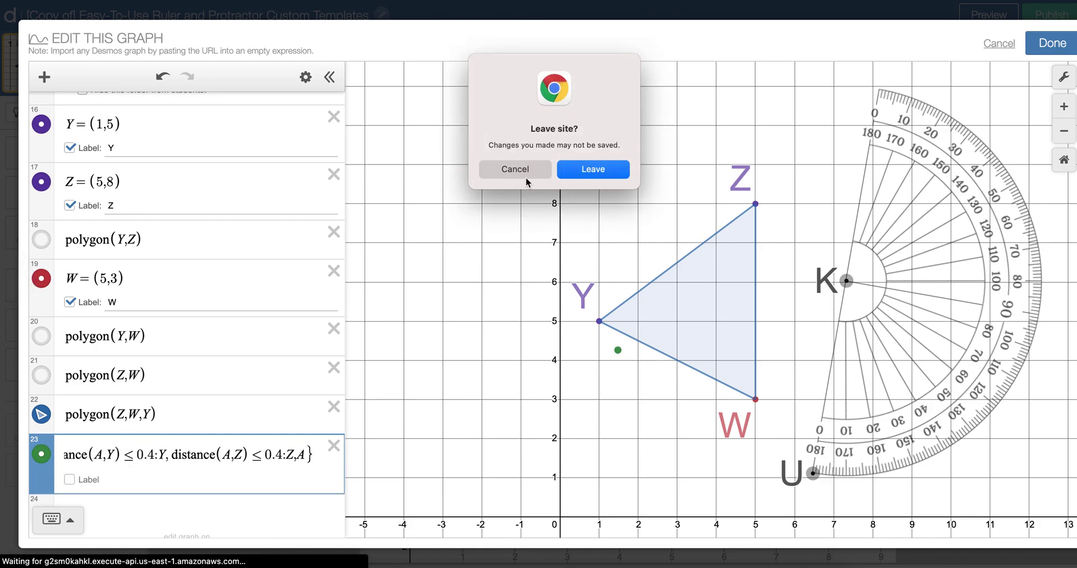
{"action": "left_click", "coordinate": [526, 182]}
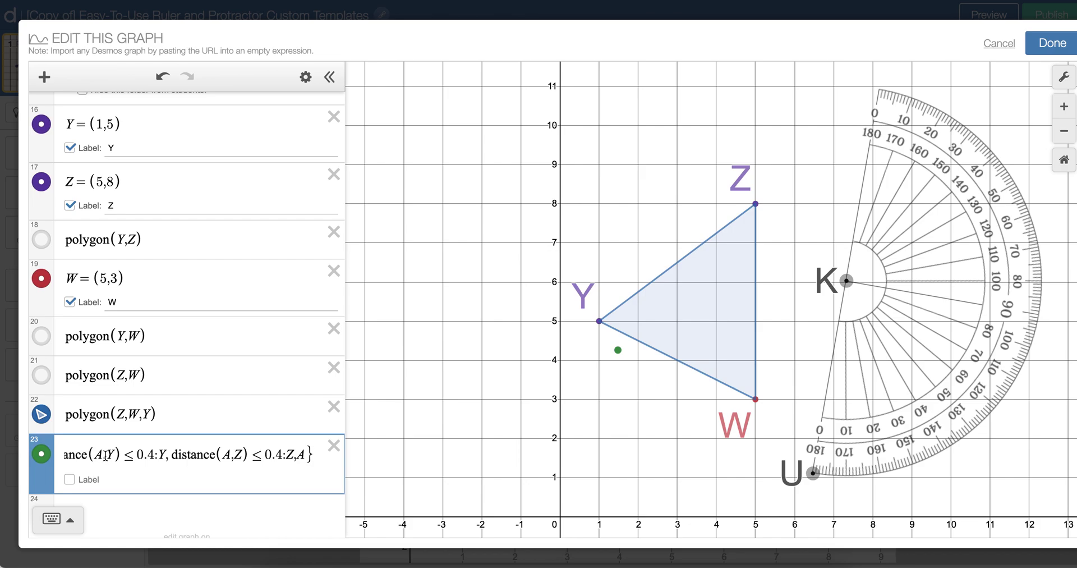
- Rename the pasted expression W1 and make its Y condition measure distance from K instead of A
{"action": "key", "text": "Home"}
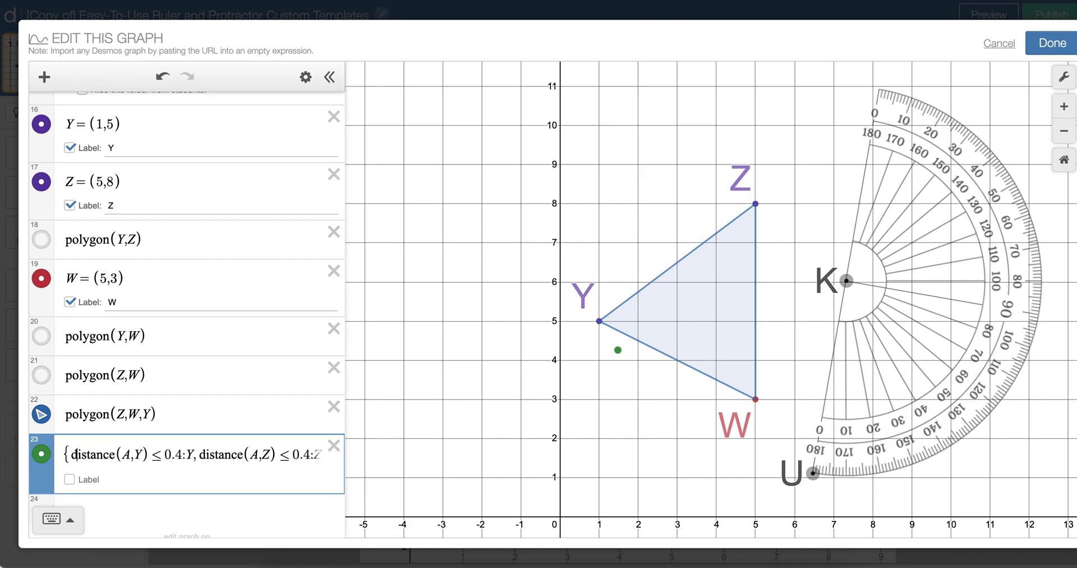
{"action": "type", "text": "V="}
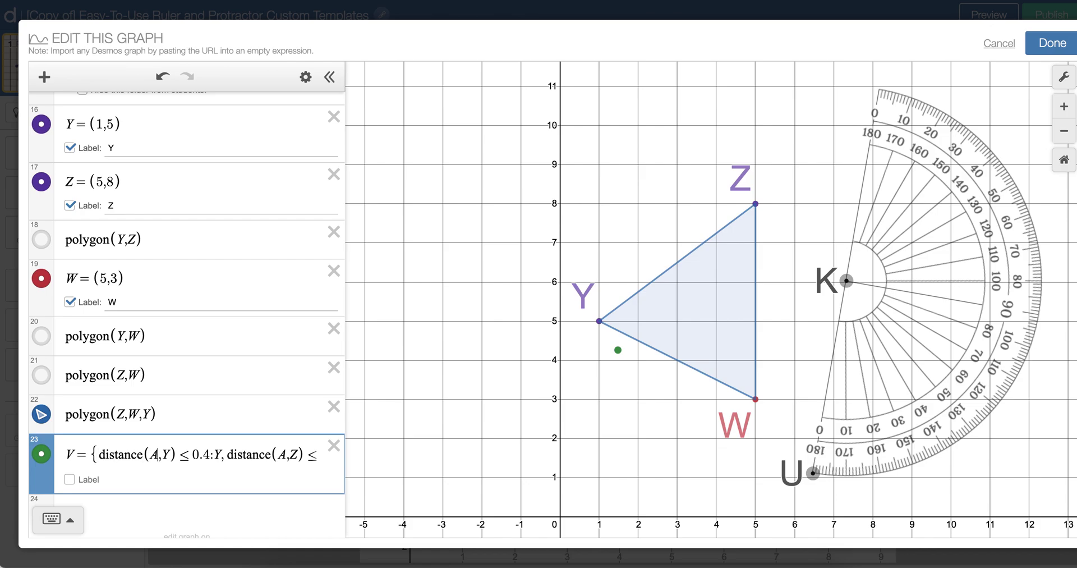
{"action": "key", "text": "BackSpace"}
{"action": "type", "text": "K"}
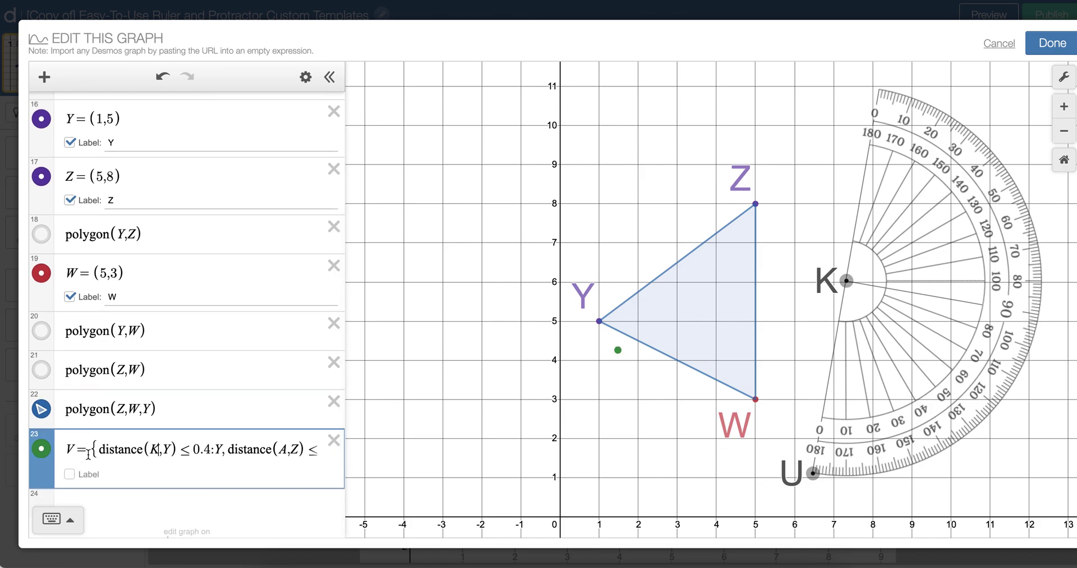
{"action": "left_click", "coordinate": [72, 449]}
{"action": "key", "text": "BackSpace"}
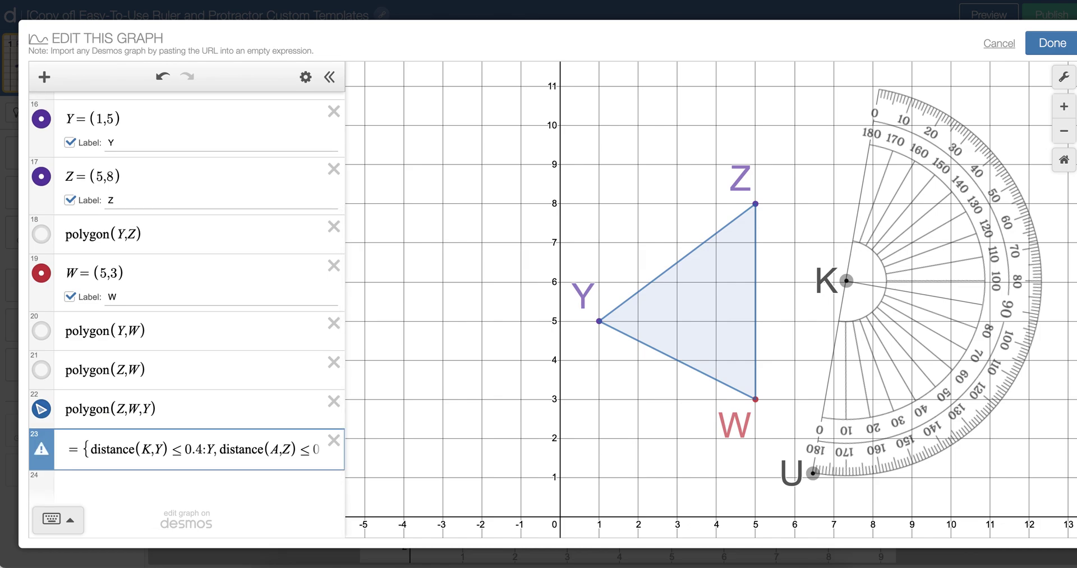
{"action": "type", "text": "W1"}
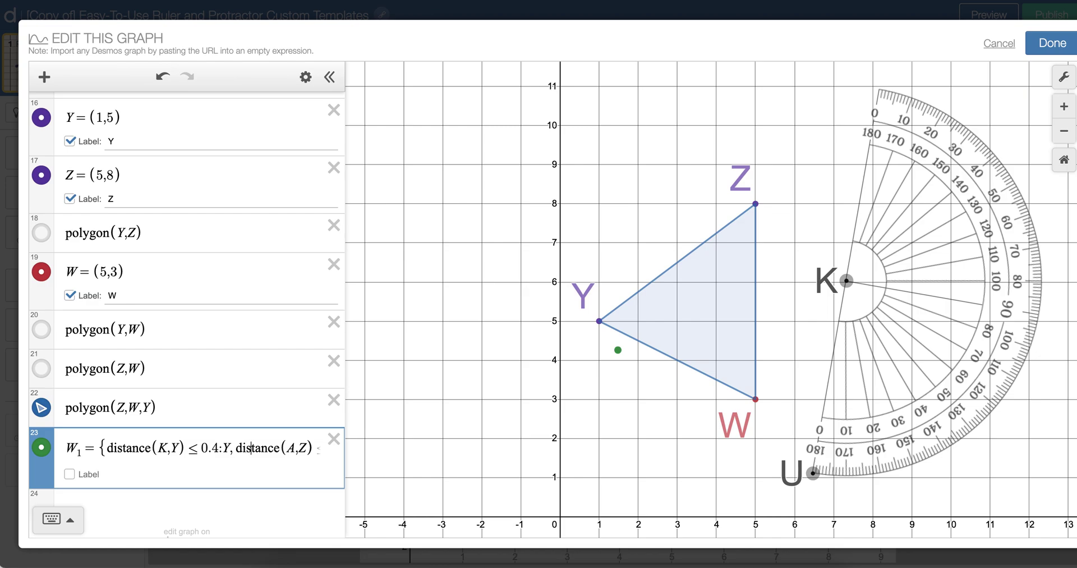
- Add Z and W conditions using distance from K within 0.4, with K as the fallback
{"action": "type", "text": "0.4:Z,A"}
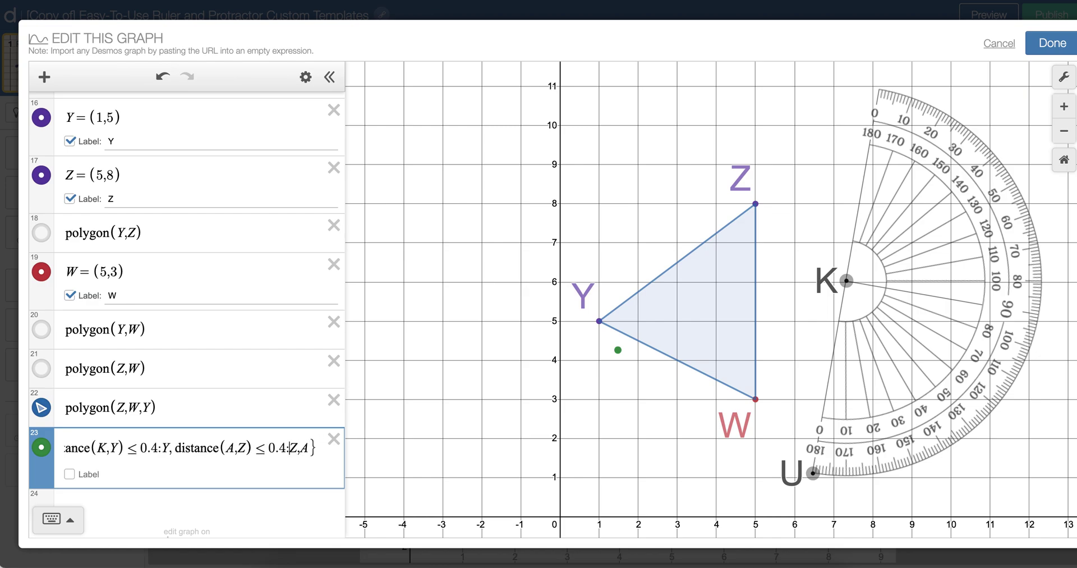
{"action": "key", "text": "BackSpace"}
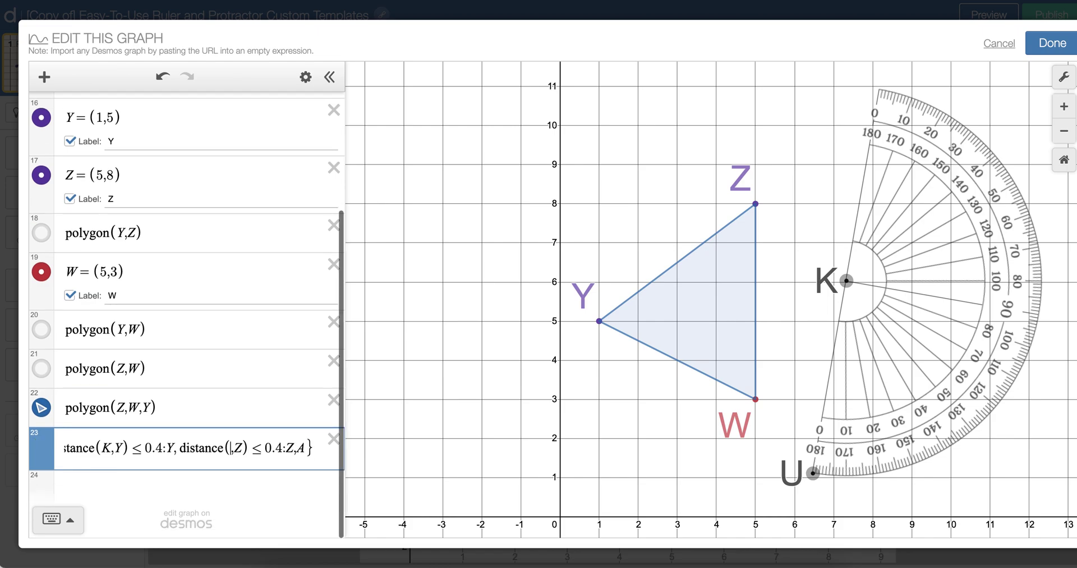
{"action": "type", "text": "K"}
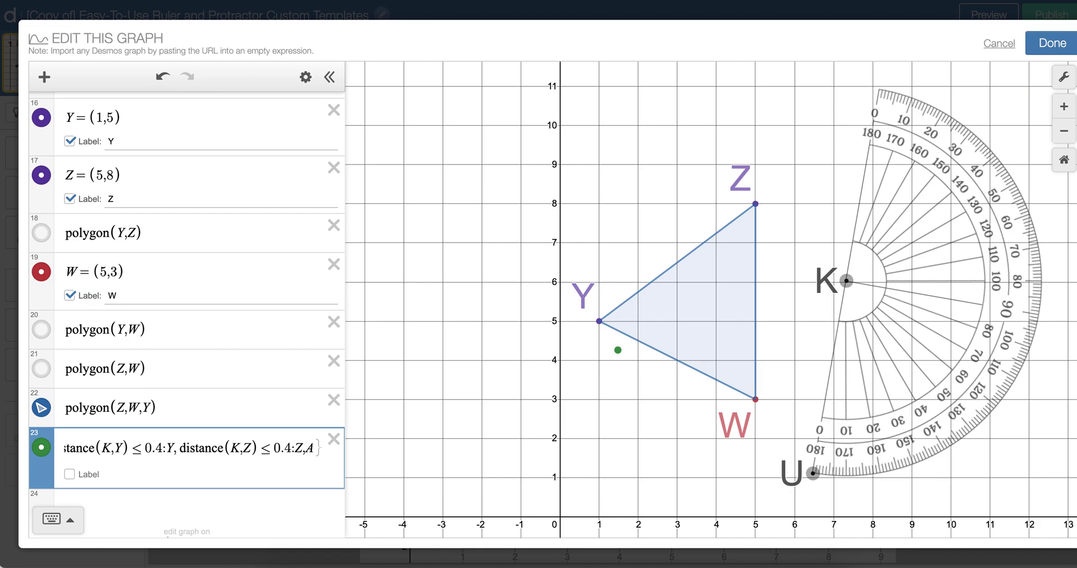
{"action": "type", "text": ","}
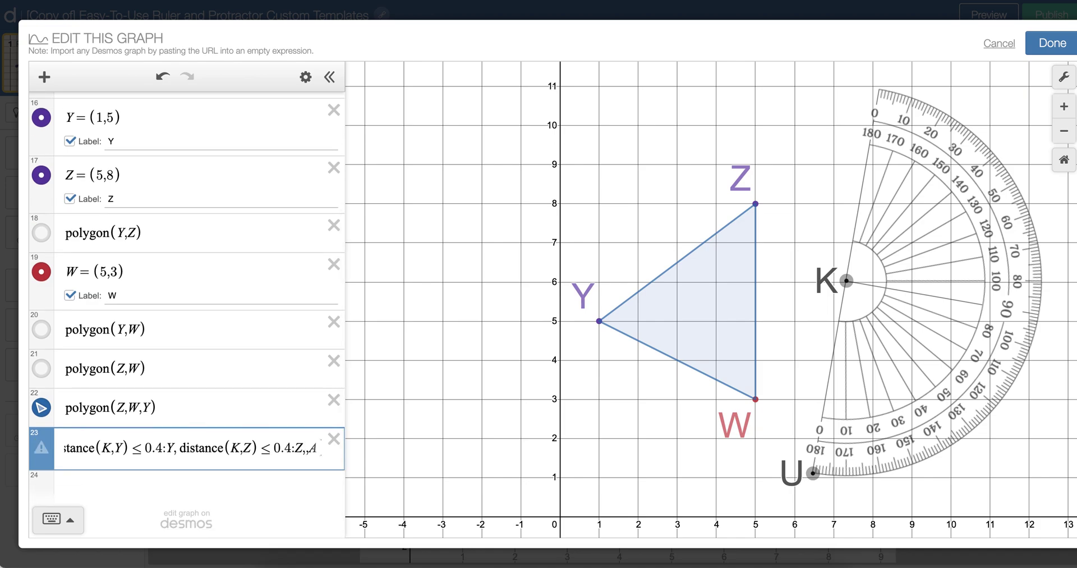
{"action": "type", "text": "distance("}
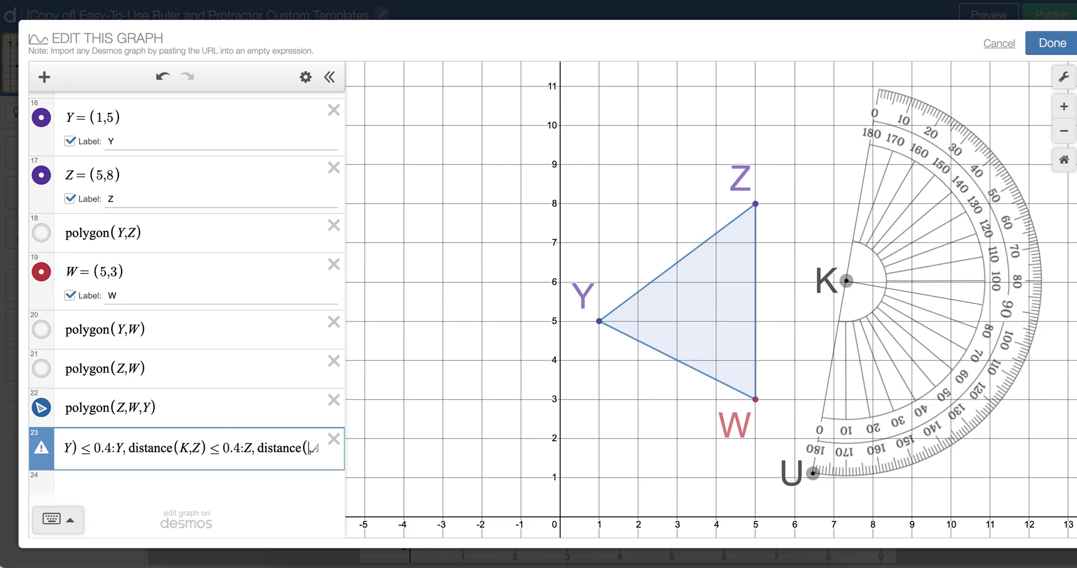
{"action": "type", "text": "K"}
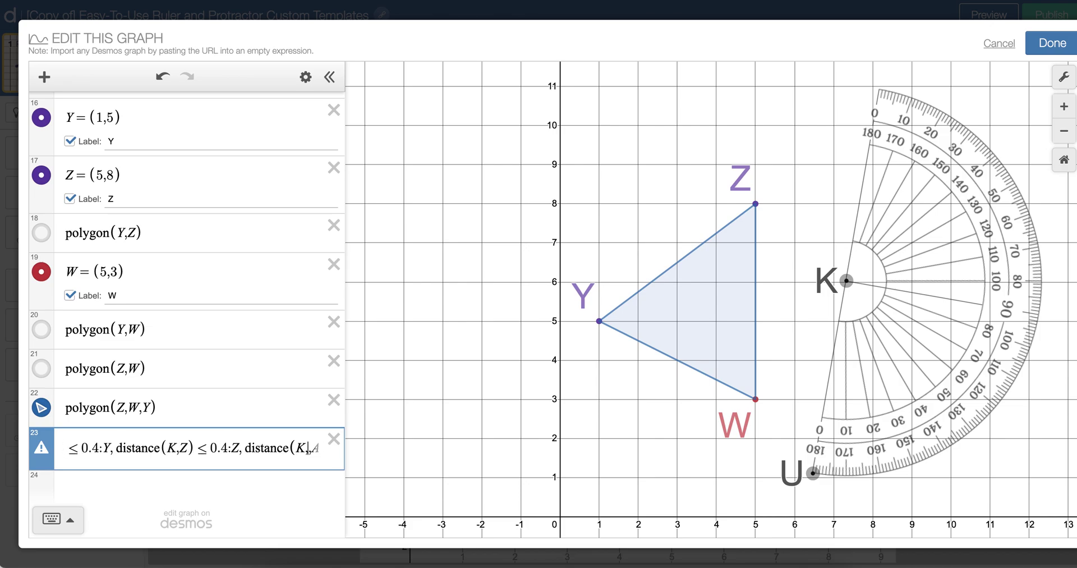
{"action": "type", "text": ",W)<"}
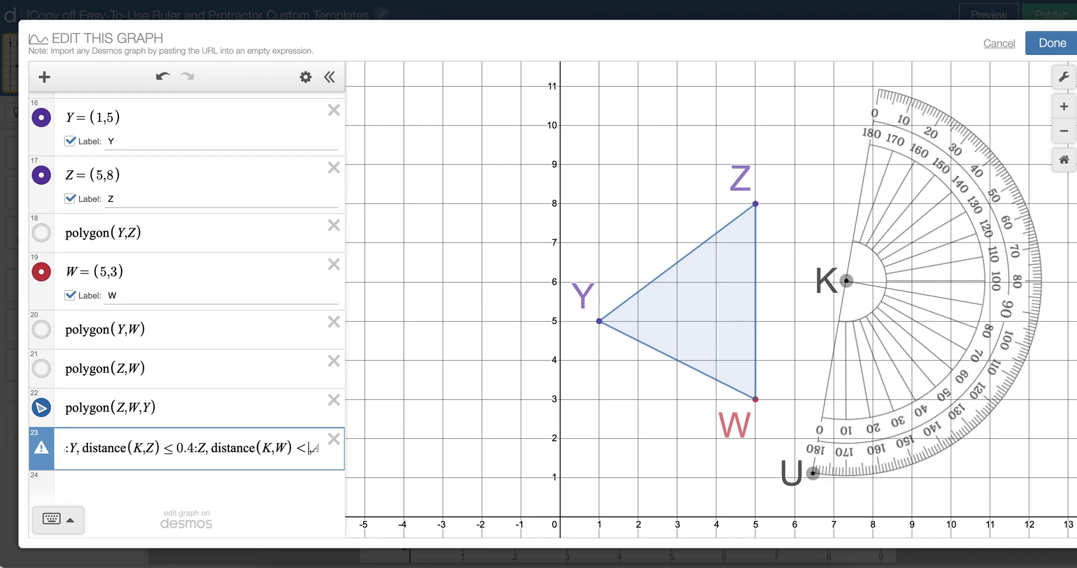
{"action": "type", "text": "0.4"}
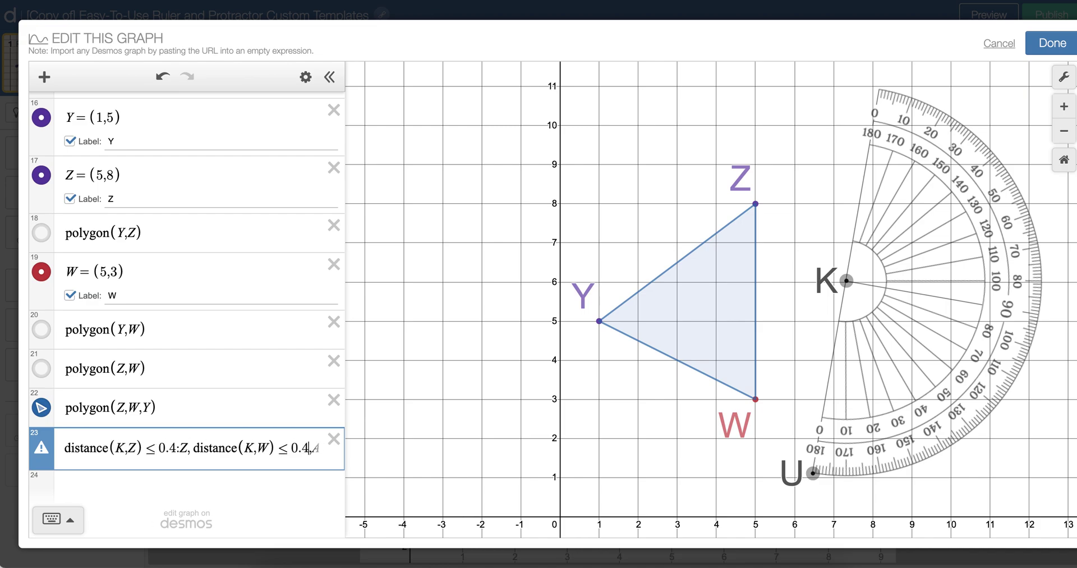
{"action": "type", "text": ":W"}
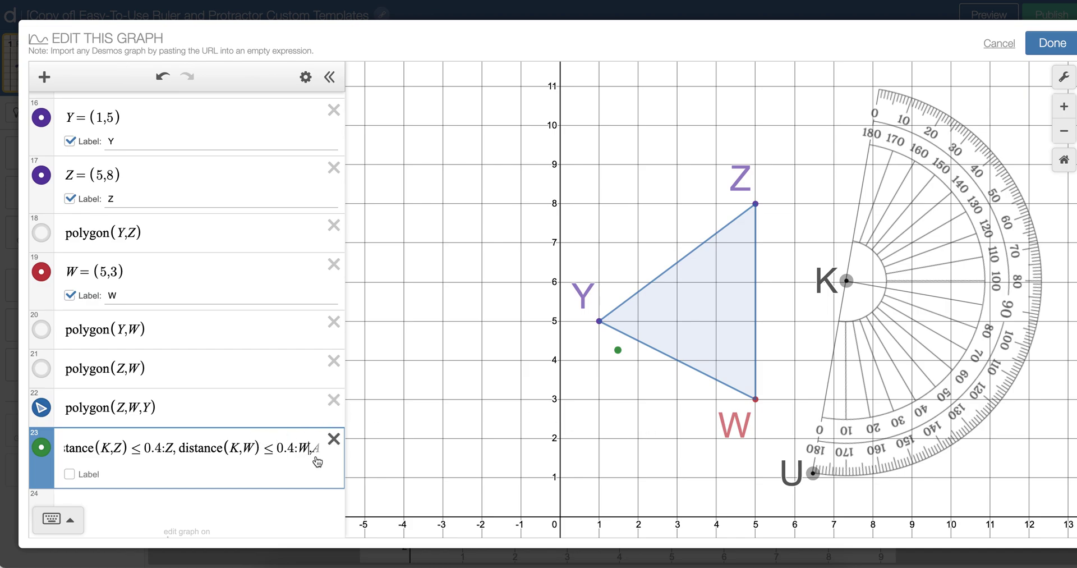
{"action": "key", "text": "BackSpace"}
{"action": "key", "text": "BackSpace"}
{"action": "type", "text": ",K"}
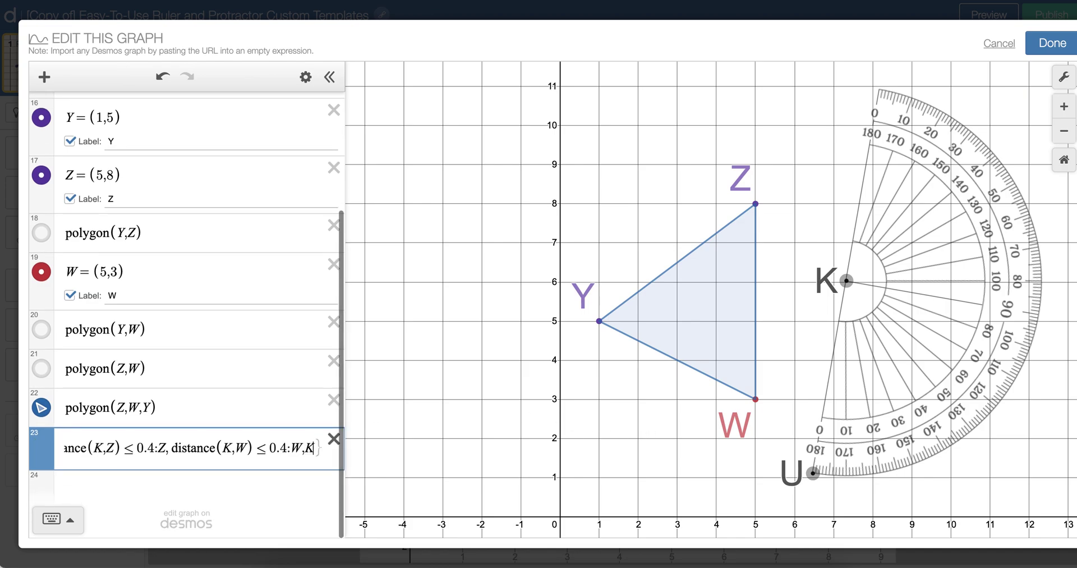
{"action": "left_click", "coordinate": [550, 401]}
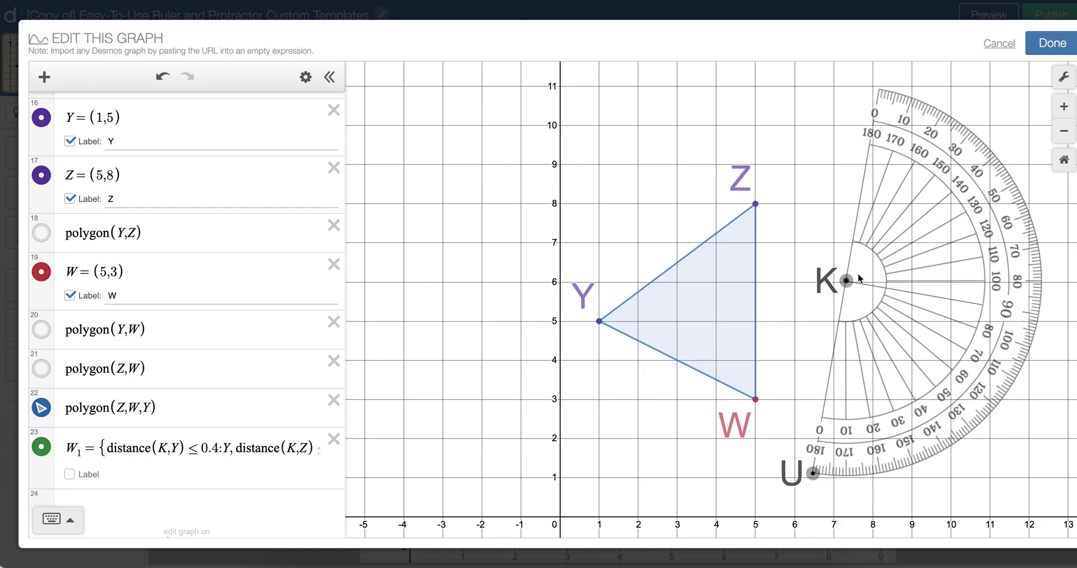
- Drag protractor centre K next to vertex W to test it, then move the W₁ row into the Protractor folder
{"action": "scroll", "coordinate": [764, 291], "scroll_direction": "right", "scroll_amount": 3}
{"action": "scroll", "coordinate": [762, 286], "scroll_direction": "up", "scroll_amount": 2}
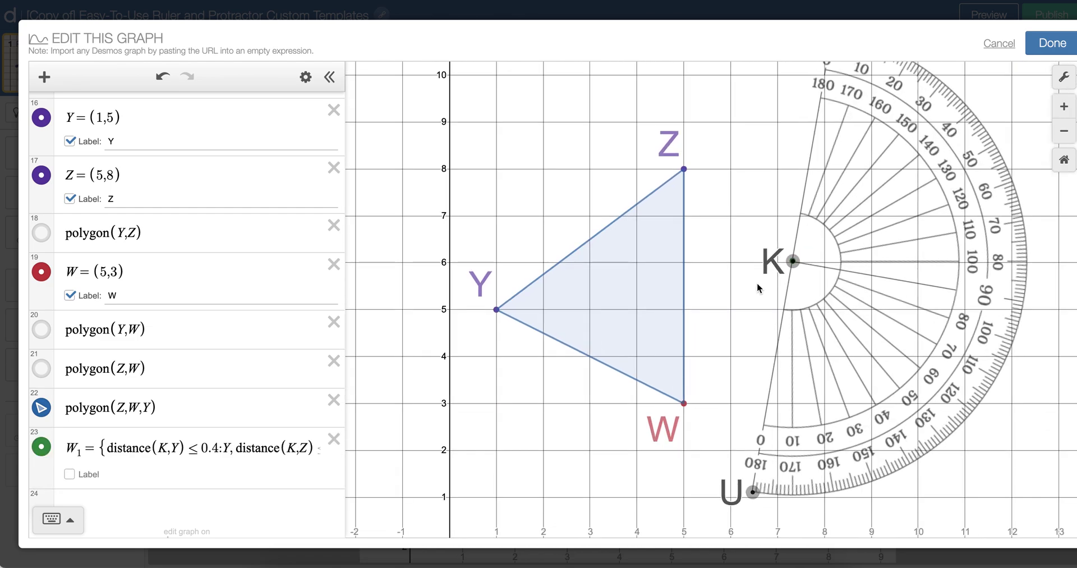
{"action": "left_click_drag", "start_coordinate": [793, 272], "coordinate": [712, 383]}
{"action": "scroll", "coordinate": [627, 409], "scroll_direction": "down", "scroll_amount": 1}
{"action": "scroll", "coordinate": [617, 375], "scroll_direction": "down", "scroll_amount": 3}
{"action": "scroll", "coordinate": [617, 374], "scroll_direction": "up", "scroll_amount": 5}
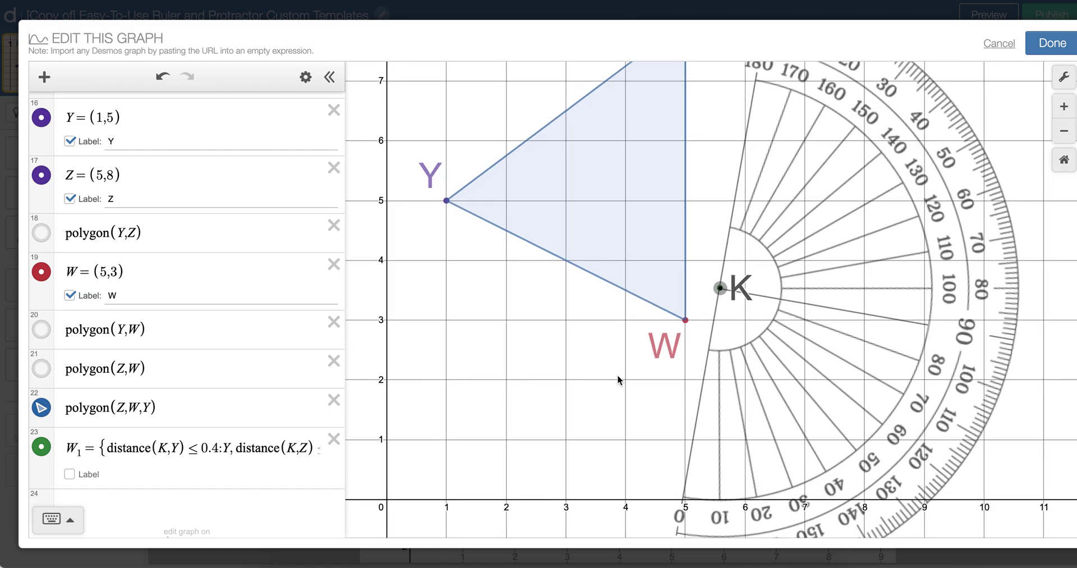
{"action": "left_click_drag", "start_coordinate": [818, 211], "coordinate": [861, 250]}
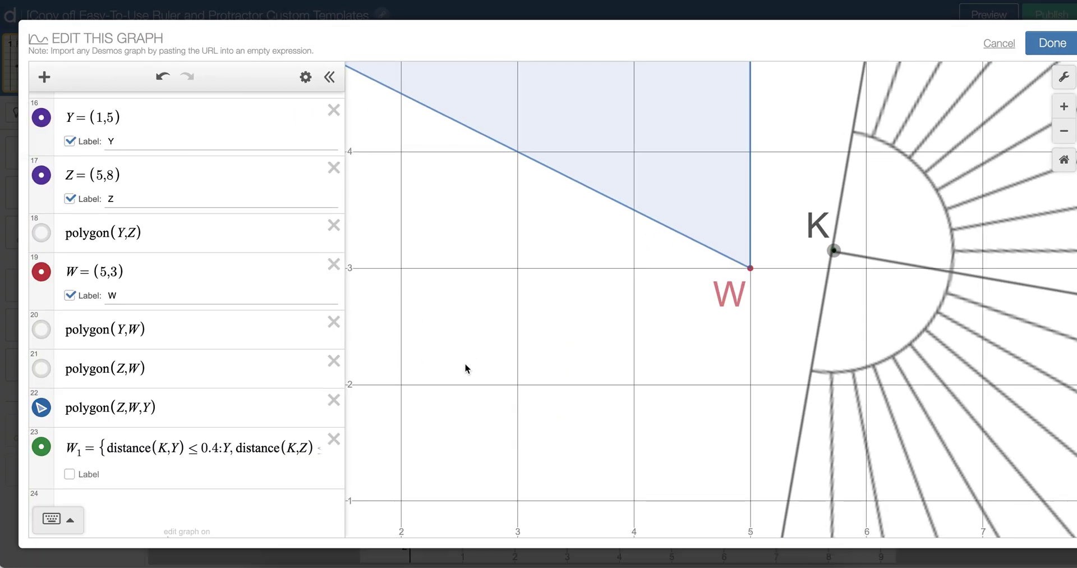
{"action": "left_click_drag", "start_coordinate": [49, 466], "coordinate": [35, 297]}
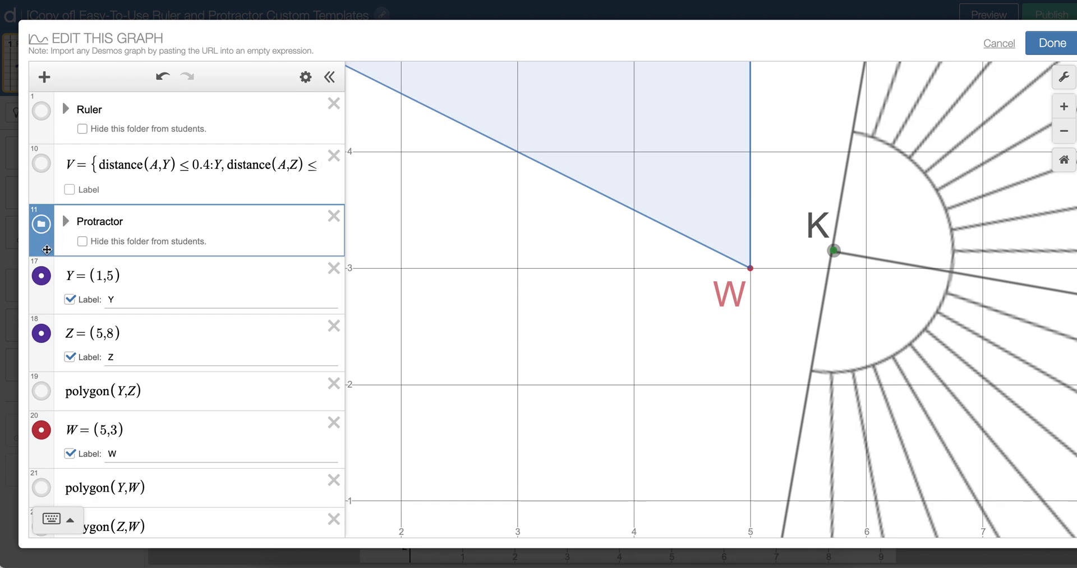
- Expand the Protractor folder, frame the triangle and protractor, and edit the protractor image's Center formula
{"action": "left_click", "coordinate": [65, 222]}
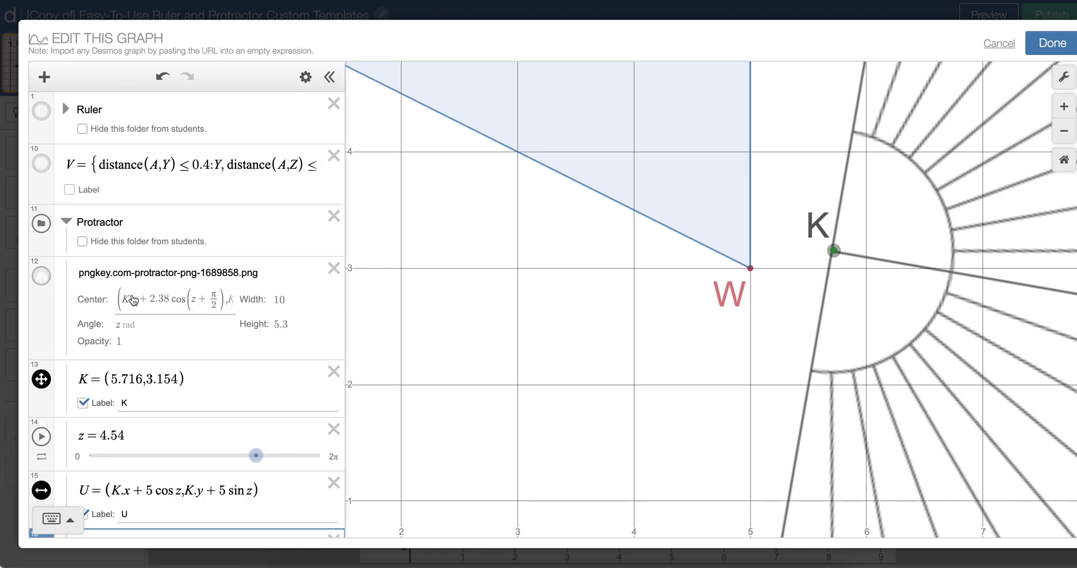
{"action": "scroll", "coordinate": [141, 309], "scroll_direction": "down", "scroll_amount": 1}
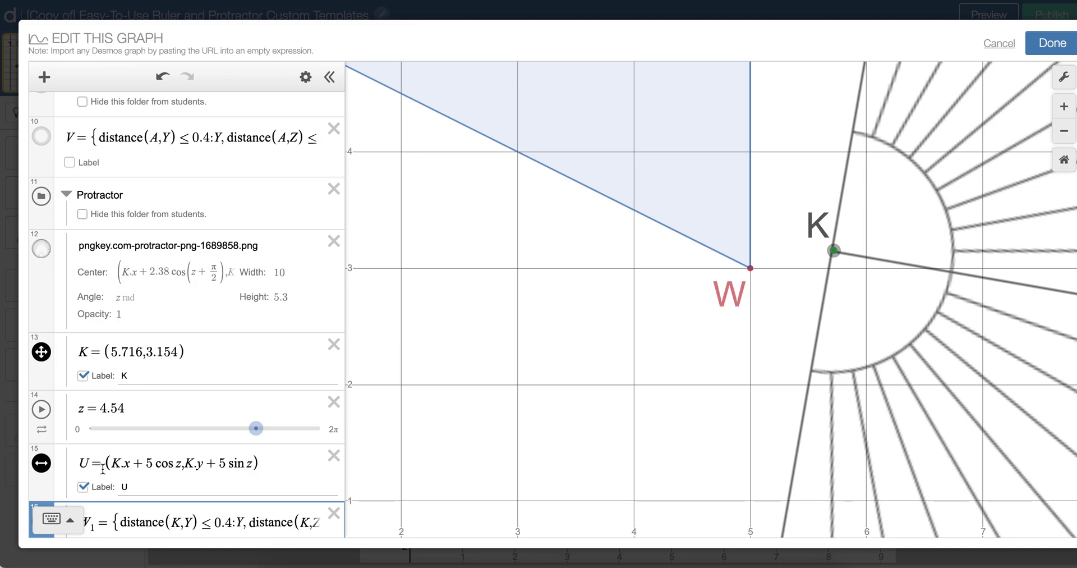
{"action": "scroll", "coordinate": [502, 304], "scroll_direction": "down", "scroll_amount": 3}
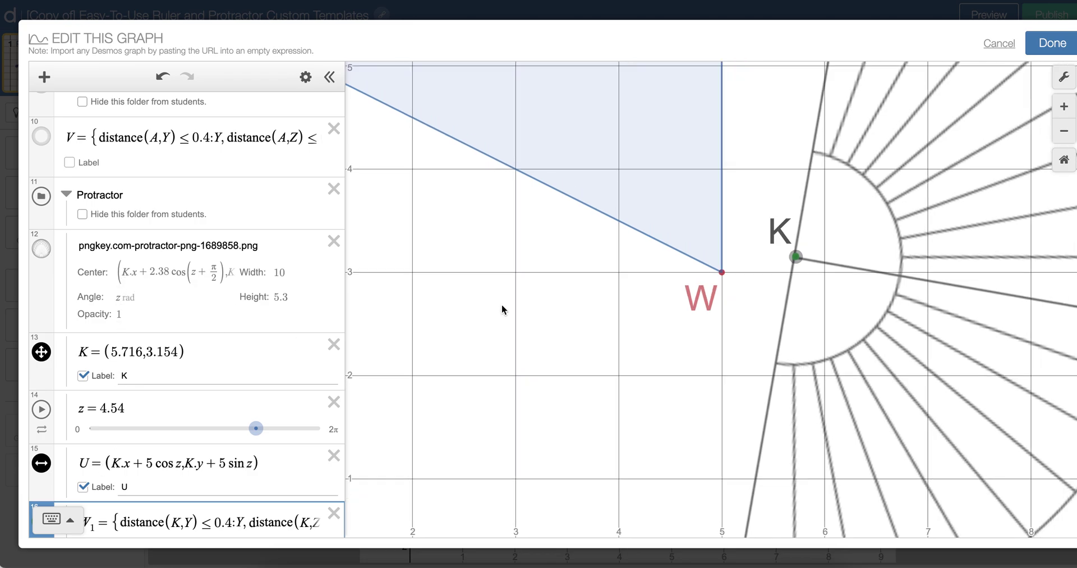
{"action": "left_click_drag", "start_coordinate": [502, 304], "coordinate": [515, 262]}
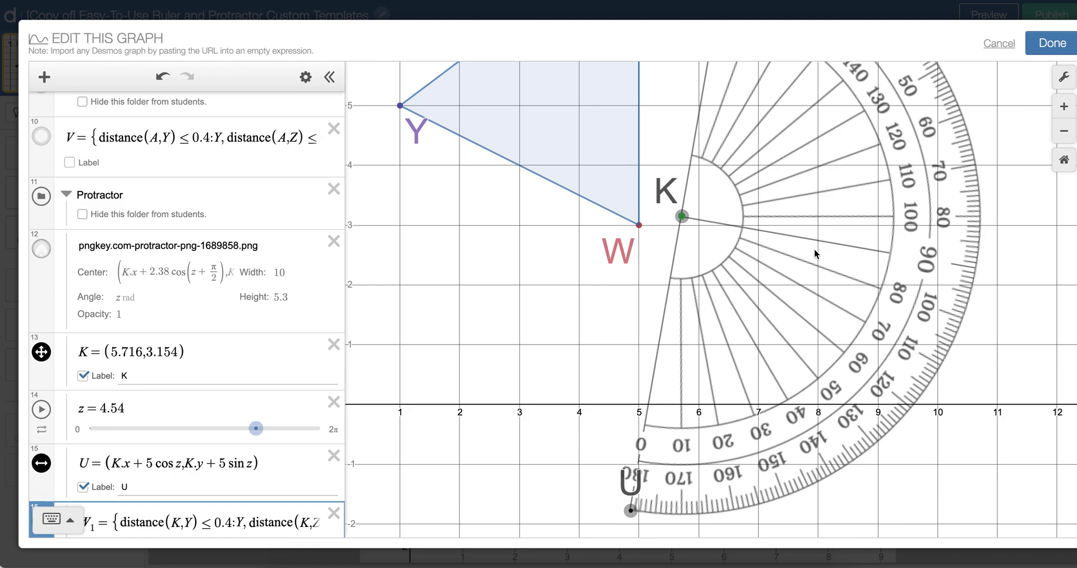
{"action": "left_click", "coordinate": [836, 264]}
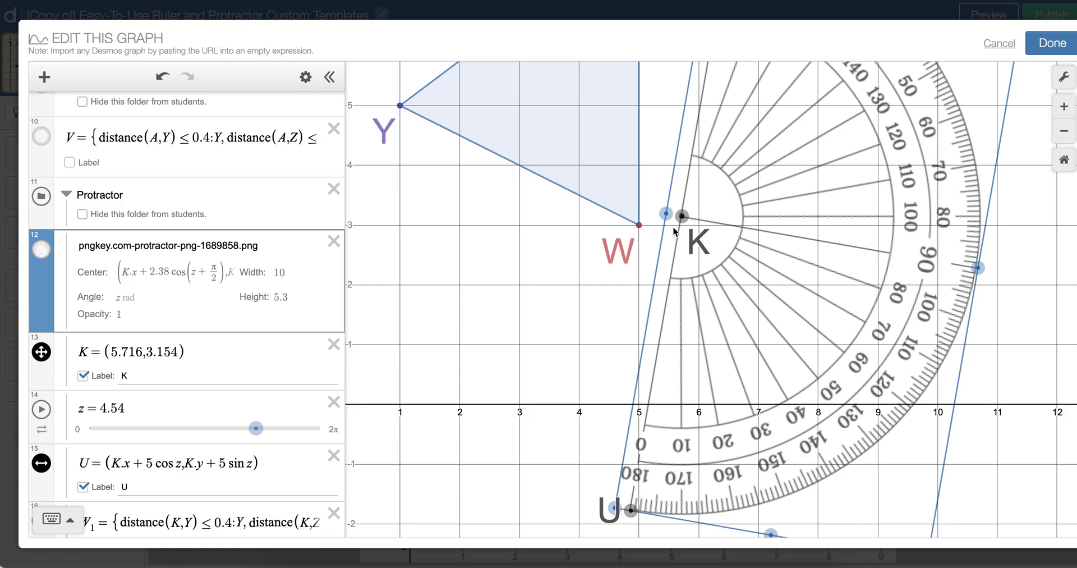
{"action": "scroll", "coordinate": [112, 369], "scroll_direction": "down", "scroll_amount": 10}
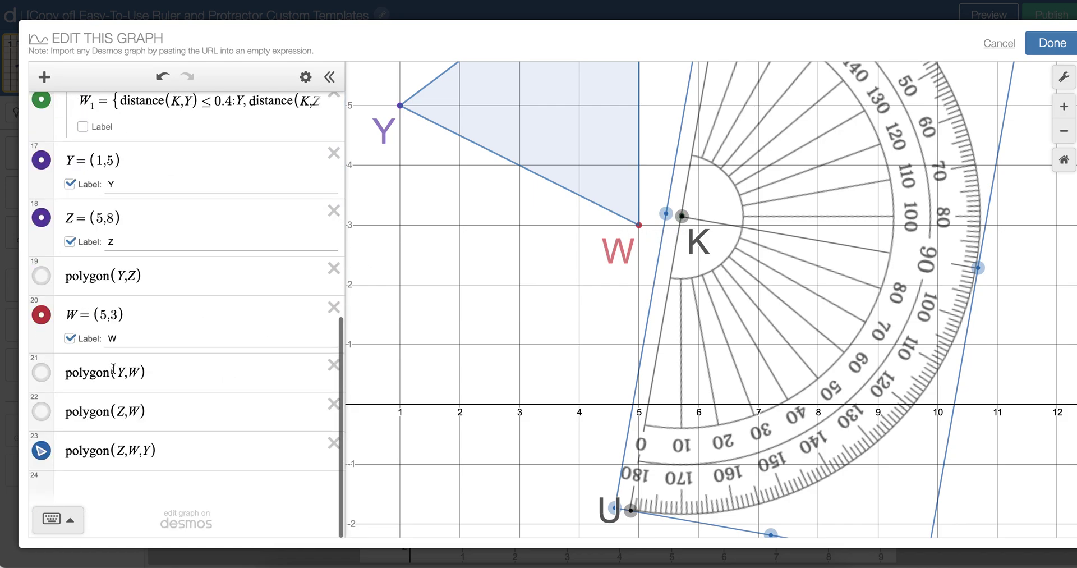
{"action": "scroll", "coordinate": [113, 372], "scroll_direction": "up", "scroll_amount": 12}
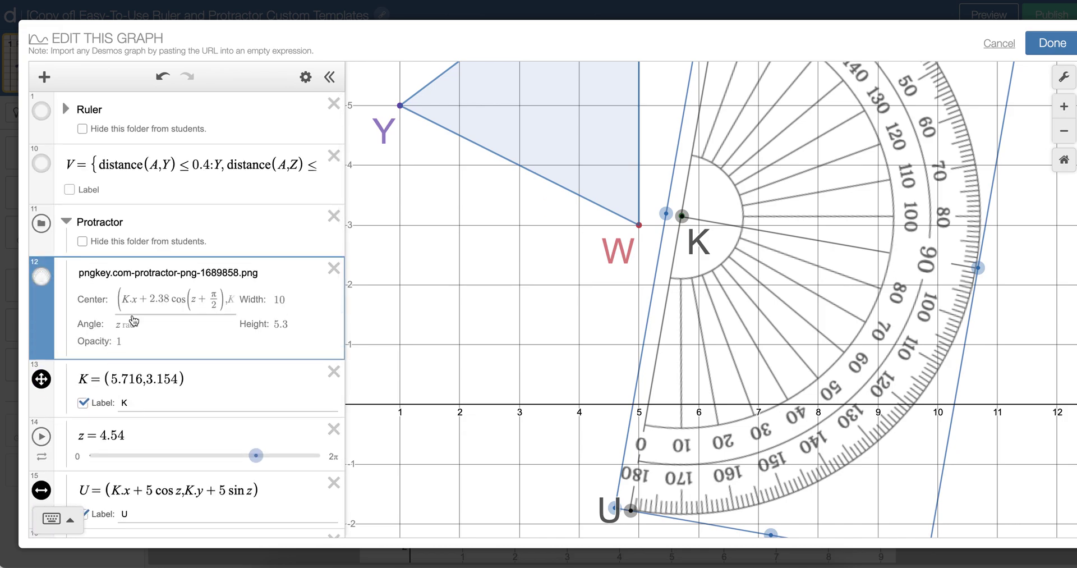
{"action": "left_click", "coordinate": [129, 303]}
- Replace K with W_1 in both the x and y parts of the protractor image's centre
{"action": "key", "text": "BackSpace"}
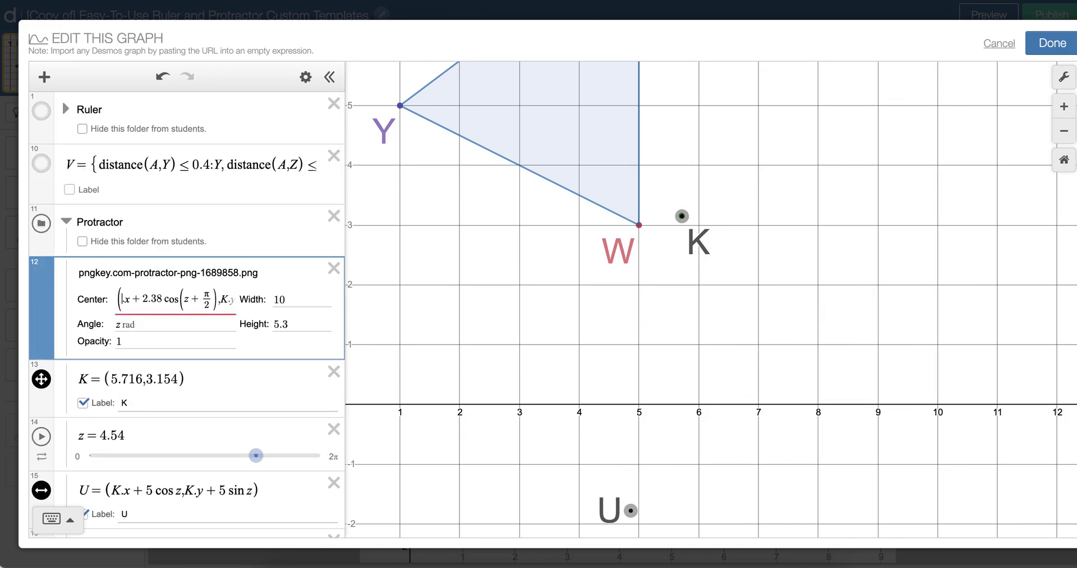
{"action": "type", "text": "W_1"}
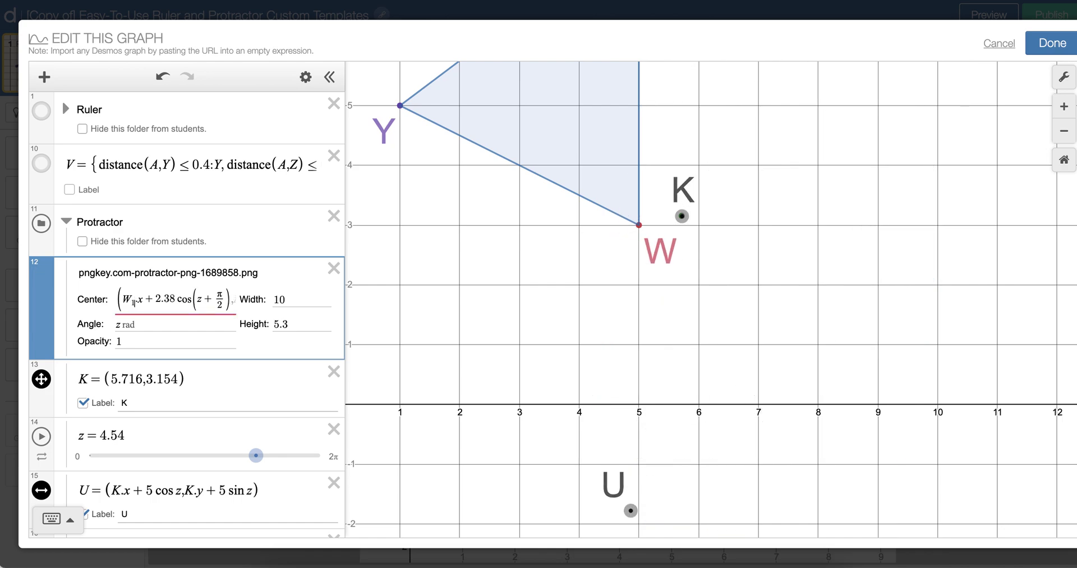
{"action": "key", "text": "Right"}
{"action": "key", "text": "Right"}
{"action": "key", "text": "Right"}
{"action": "key", "text": "Right"}
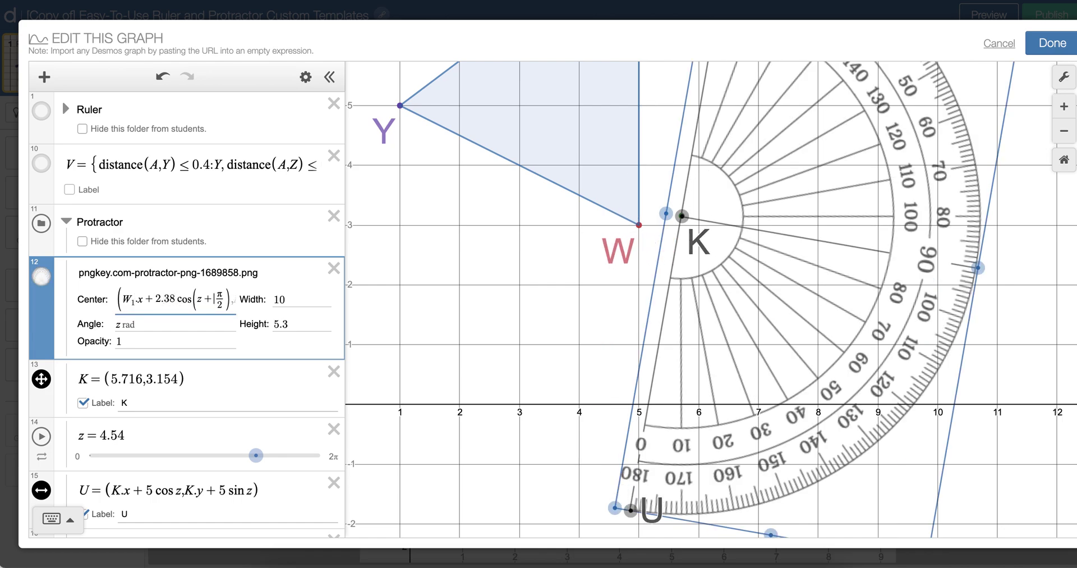
{"action": "key", "text": "Right"}
{"action": "key", "text": "Right"}
{"action": "key", "text": "Right"}
{"action": "key", "text": "Right"}
{"action": "key", "text": "Right"}
{"action": "key", "text": "Right"}
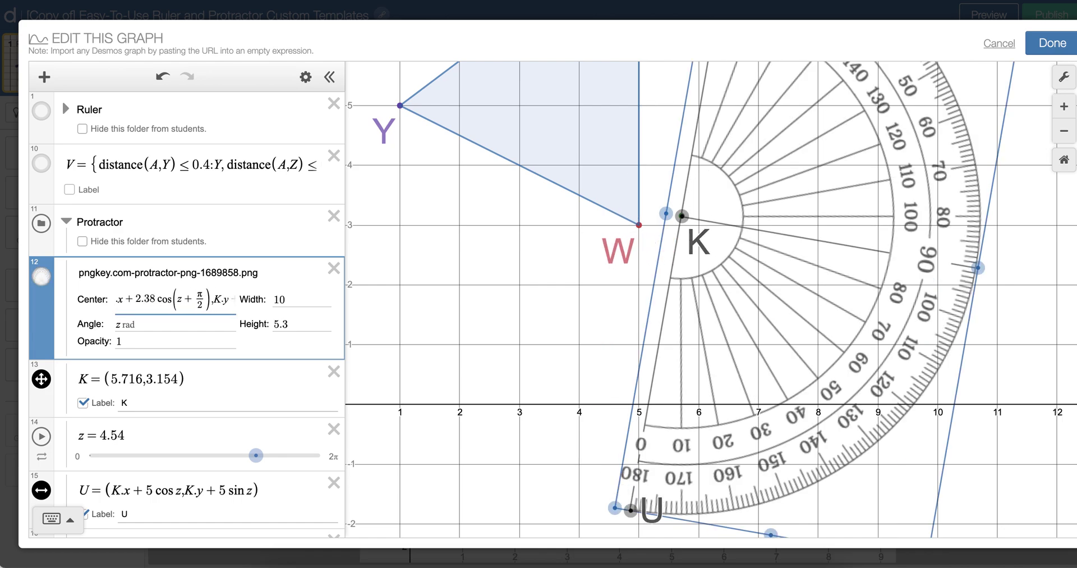
{"action": "key", "text": "BackSpace"}
{"action": "type", "text": "W_1"}
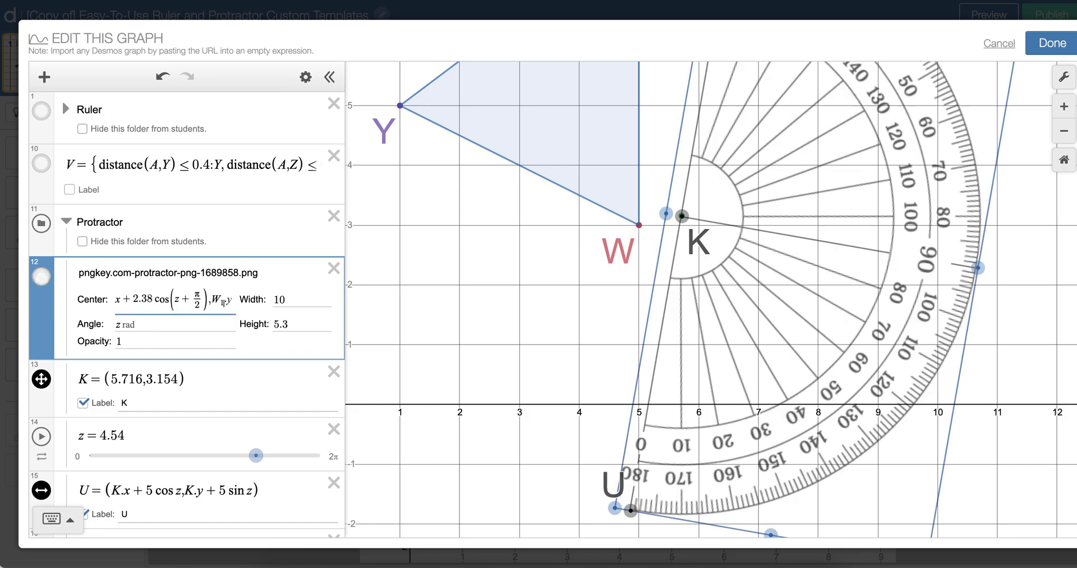
{"action": "key", "text": "Right"}
{"action": "key", "text": "Right"}
{"action": "key", "text": "Right"}
{"action": "key", "text": "Right"}
{"action": "key", "text": "Right"}
{"action": "key", "text": "Right"}
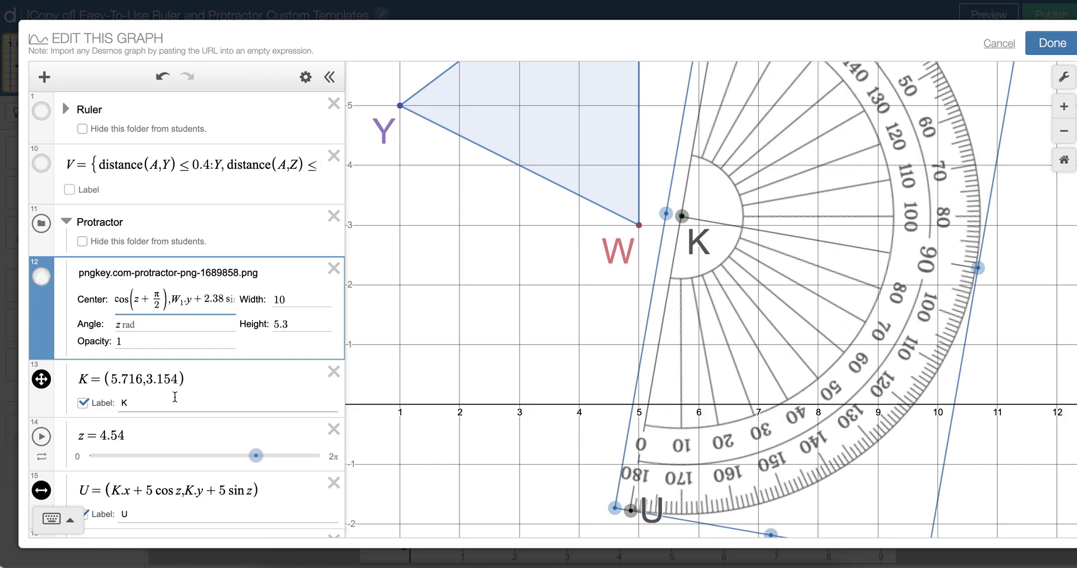
{"action": "scroll", "coordinate": [175, 397], "scroll_direction": "down", "scroll_amount": 2}
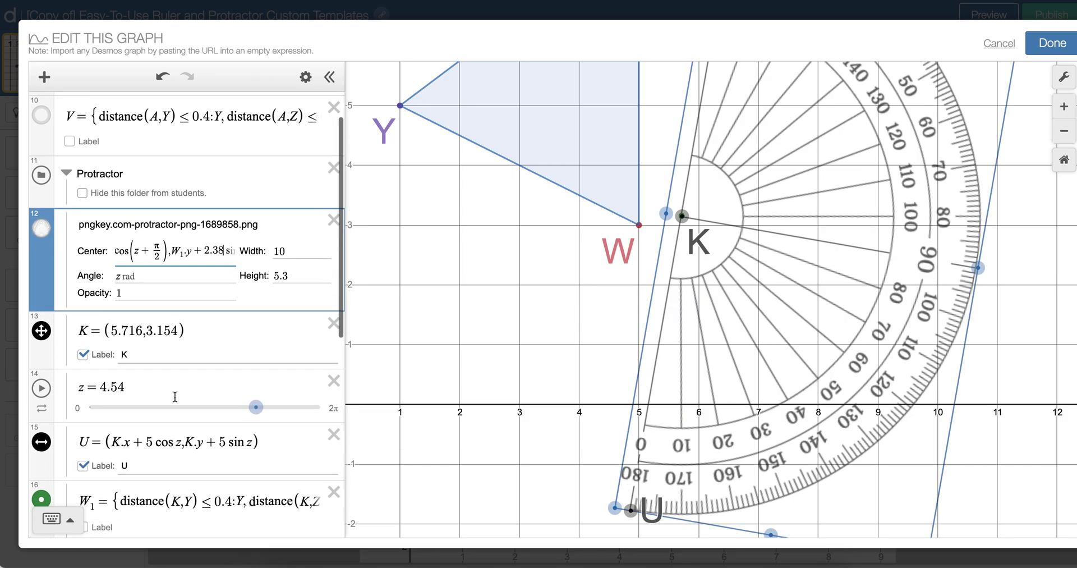
- Redefine point U's coordinates from W_1 instead of K
{"action": "left_click", "coordinate": [119, 432]}
{"action": "key", "text": "BackSpace"}
{"action": "type", "text": "W_"}
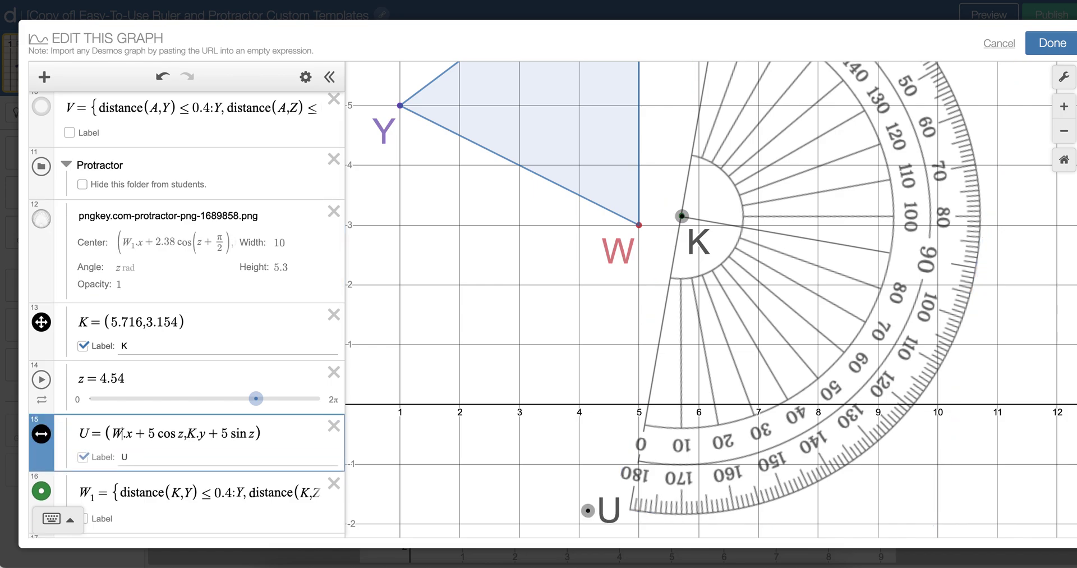
{"action": "type", "text": "1"}
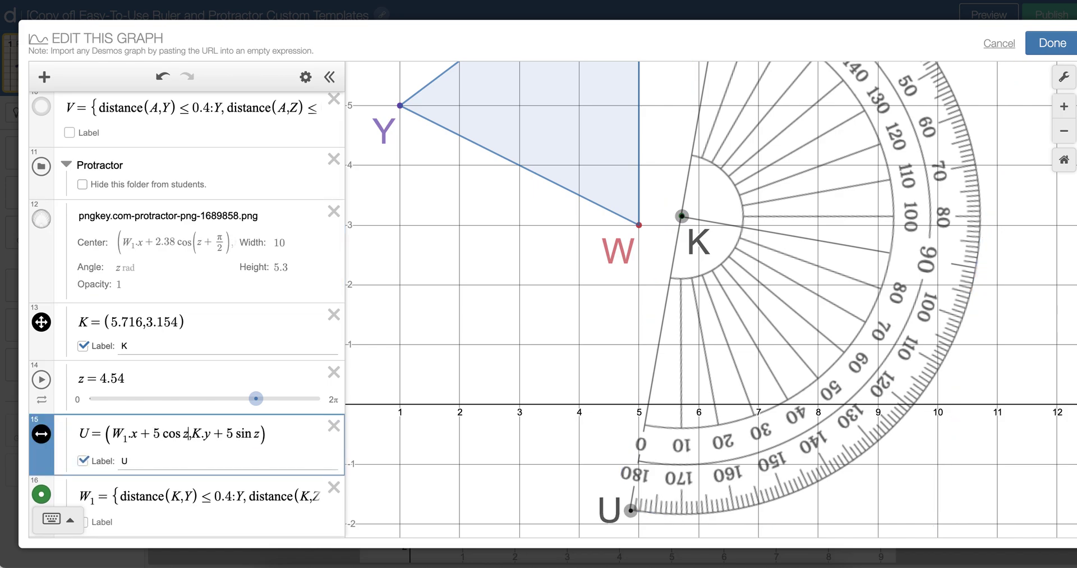
{"action": "key", "text": "BackSpace"}
{"action": "type", "text": "W_1"}
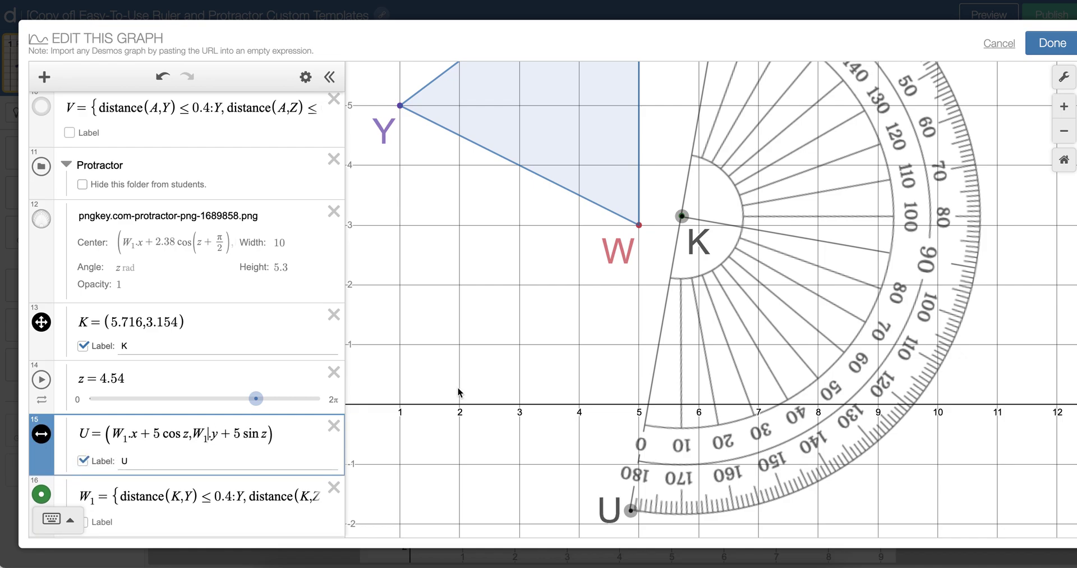
{"action": "left_click", "coordinate": [510, 351]}
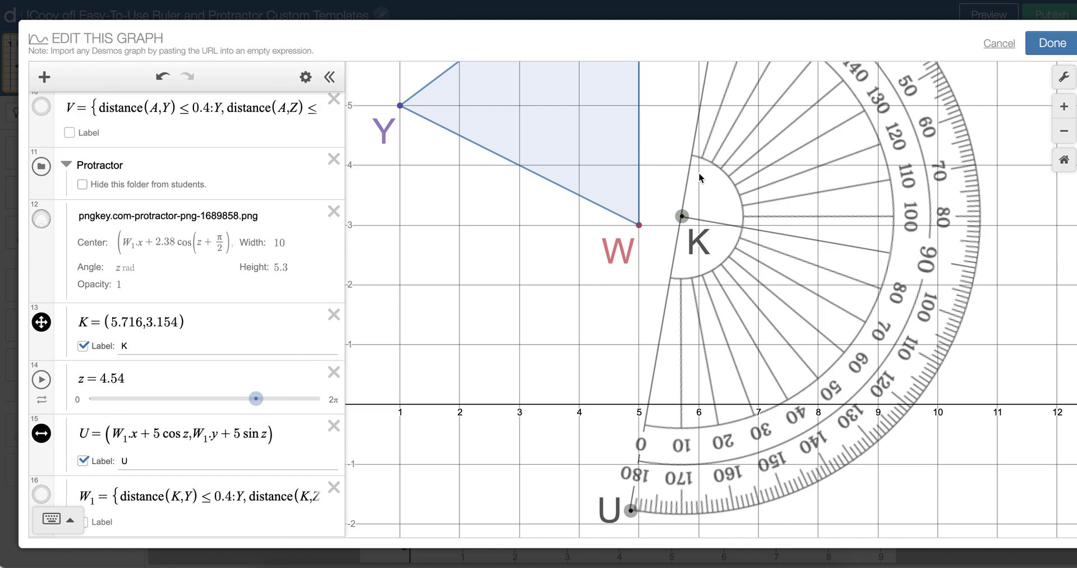
- Hide the expression list and check that the protractor snaps onto vertices W and Z
{"action": "left_click", "coordinate": [330, 79]}
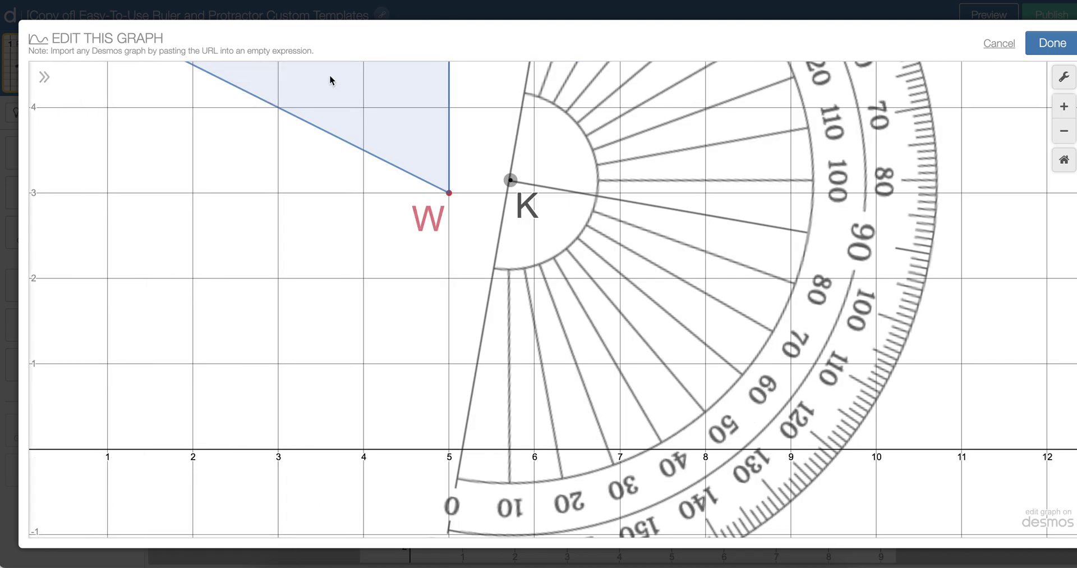
{"action": "left_click_drag", "start_coordinate": [512, 183], "coordinate": [565, 166]}
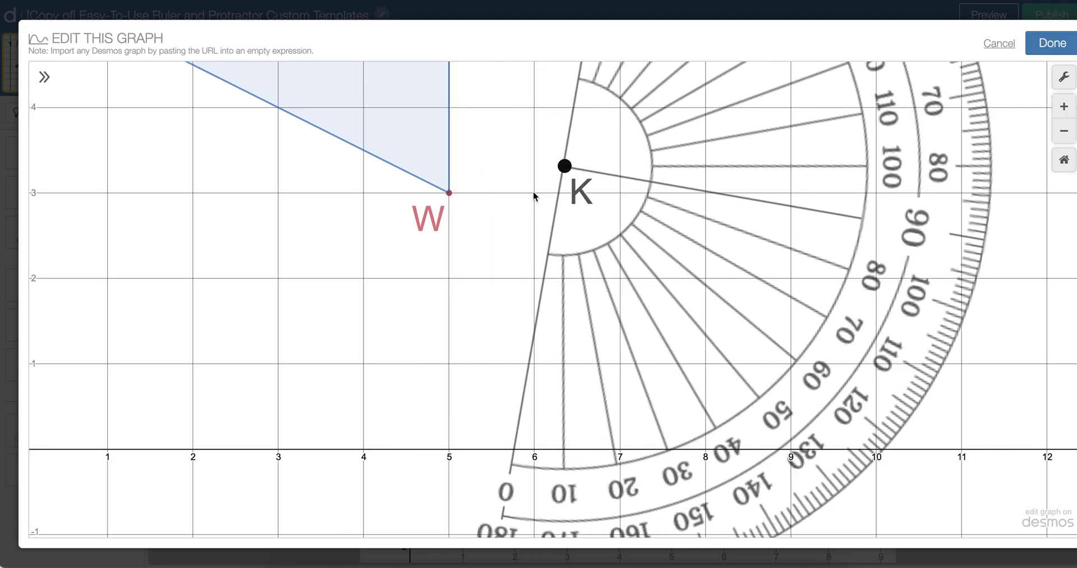
{"action": "scroll", "coordinate": [486, 235], "scroll_direction": "down", "scroll_amount": 3}
{"action": "left_click_drag", "start_coordinate": [490, 197], "coordinate": [502, 133]}
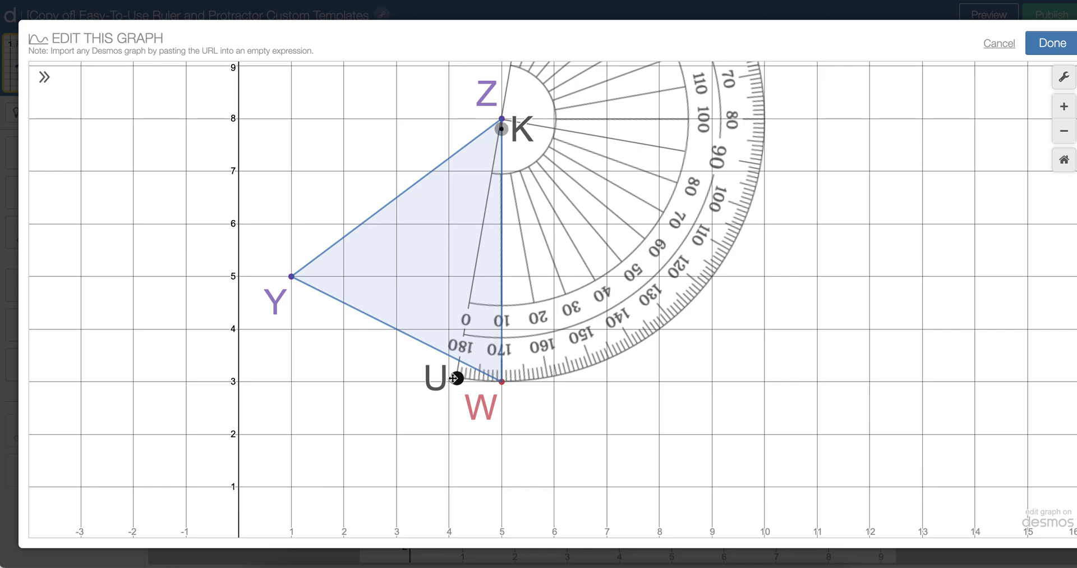
{"action": "left_click_drag", "start_coordinate": [457, 378], "coordinate": [509, 381]}
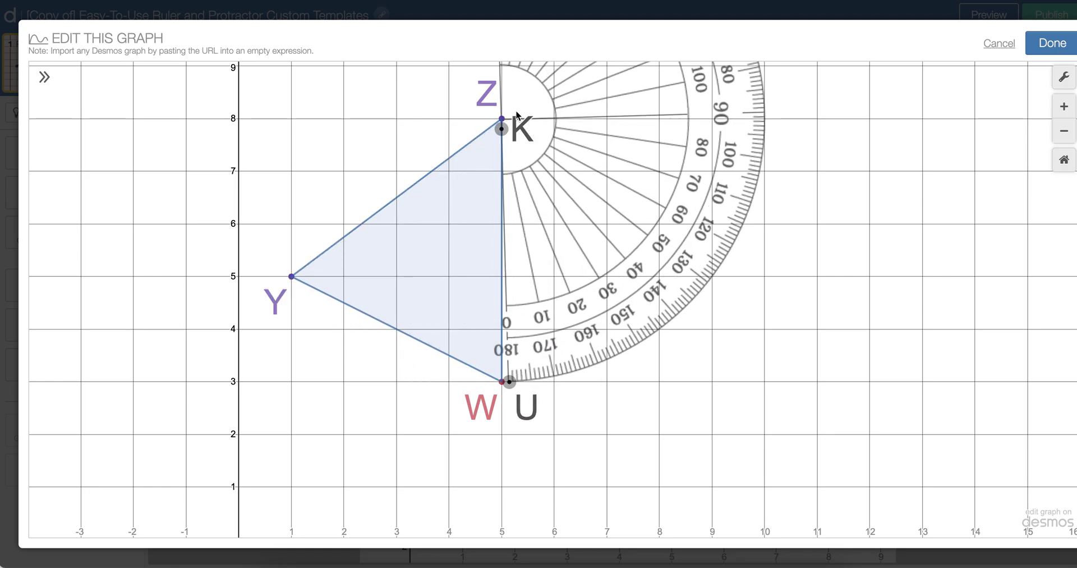
- Snap the protractor onto vertex Y, rotate its baseline along YW, and close the graph editor
{"action": "left_click_drag", "start_coordinate": [502, 129], "coordinate": [293, 265]}
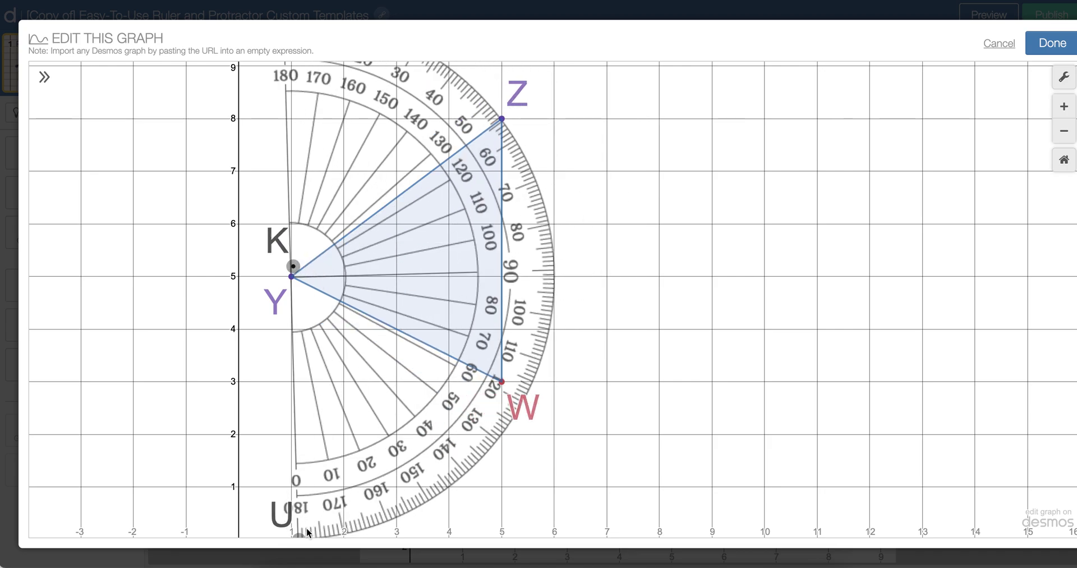
{"action": "left_click_drag", "start_coordinate": [300, 536], "coordinate": [525, 388]}
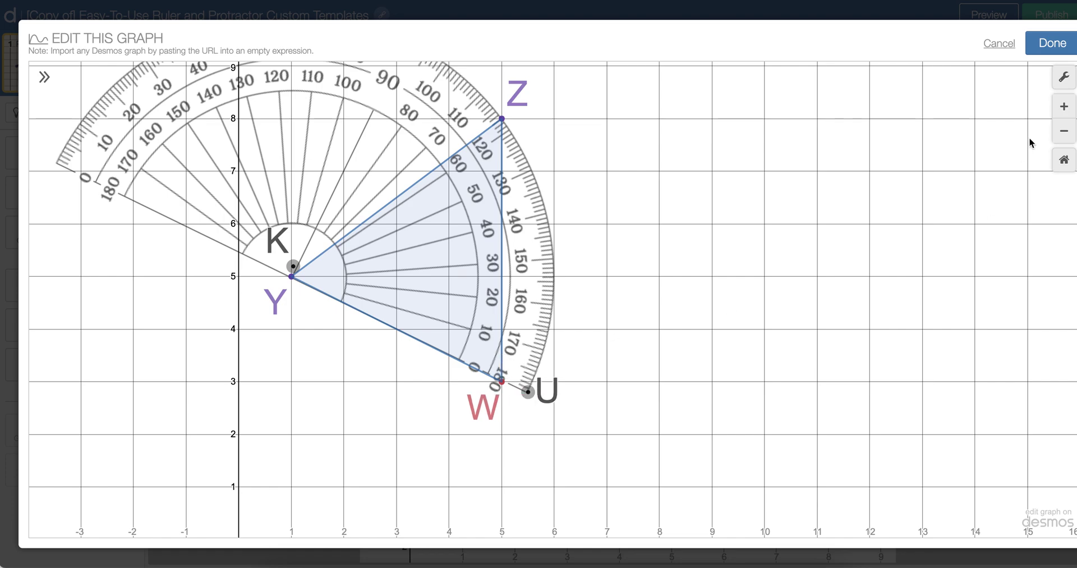
{"action": "left_click", "coordinate": [1049, 44]}
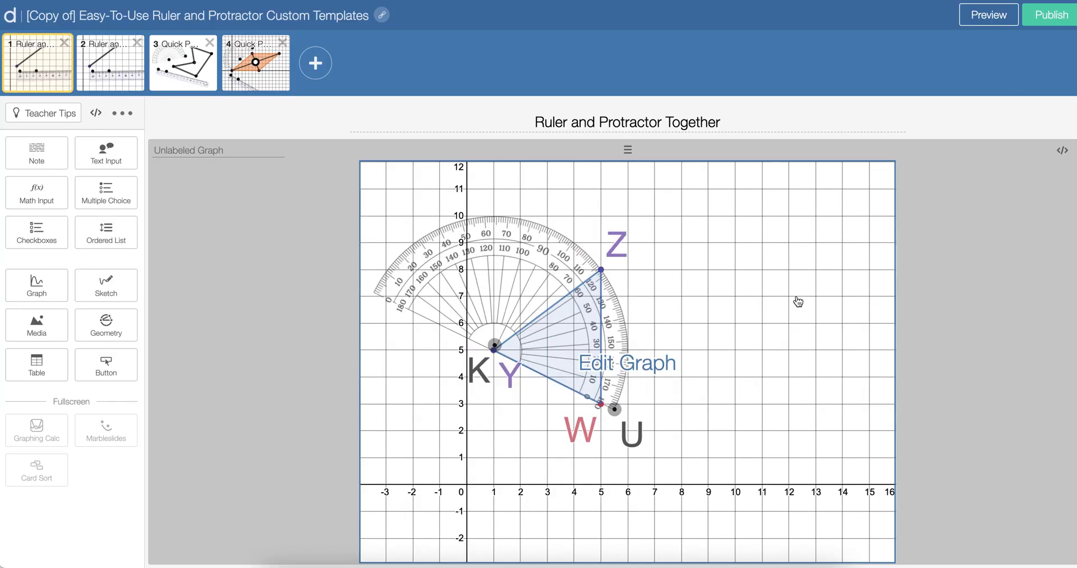
{"action": "left_click", "coordinate": [987, 23]}
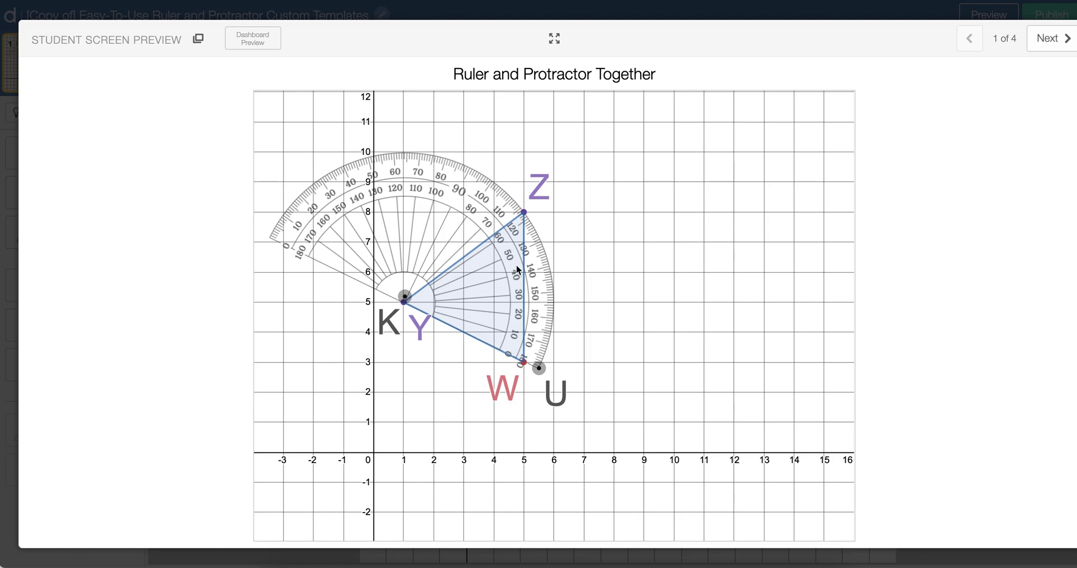
{"action": "left_click_drag", "start_coordinate": [406, 297], "coordinate": [682, 330]}
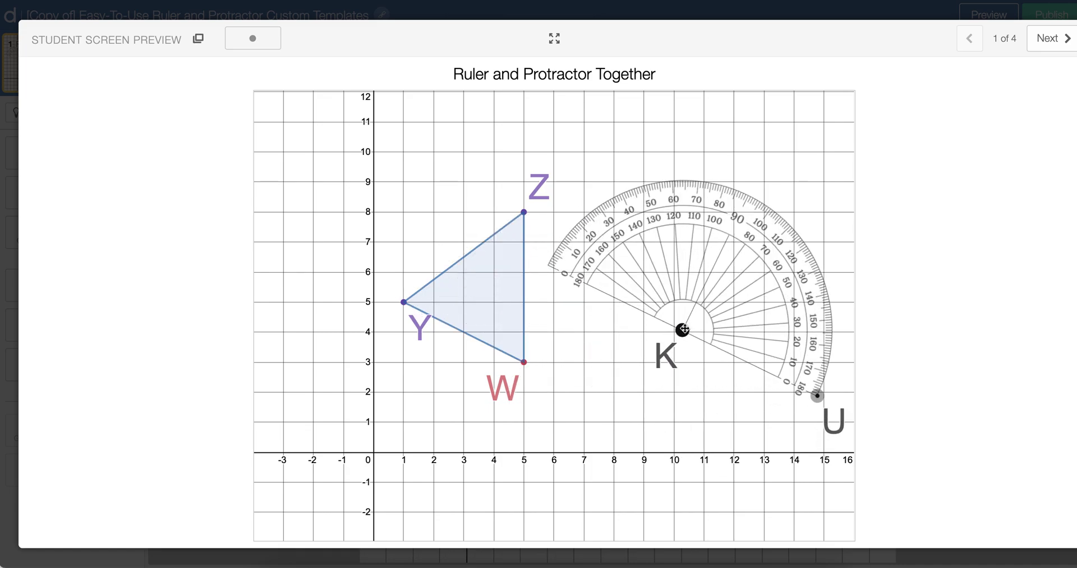
{"action": "left_click", "coordinate": [1064, 15]}
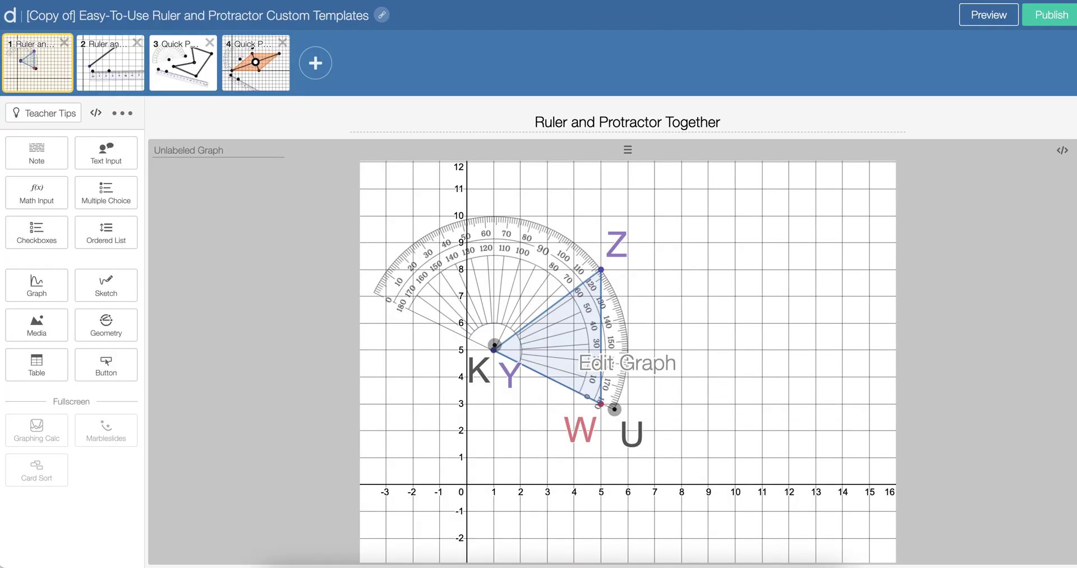